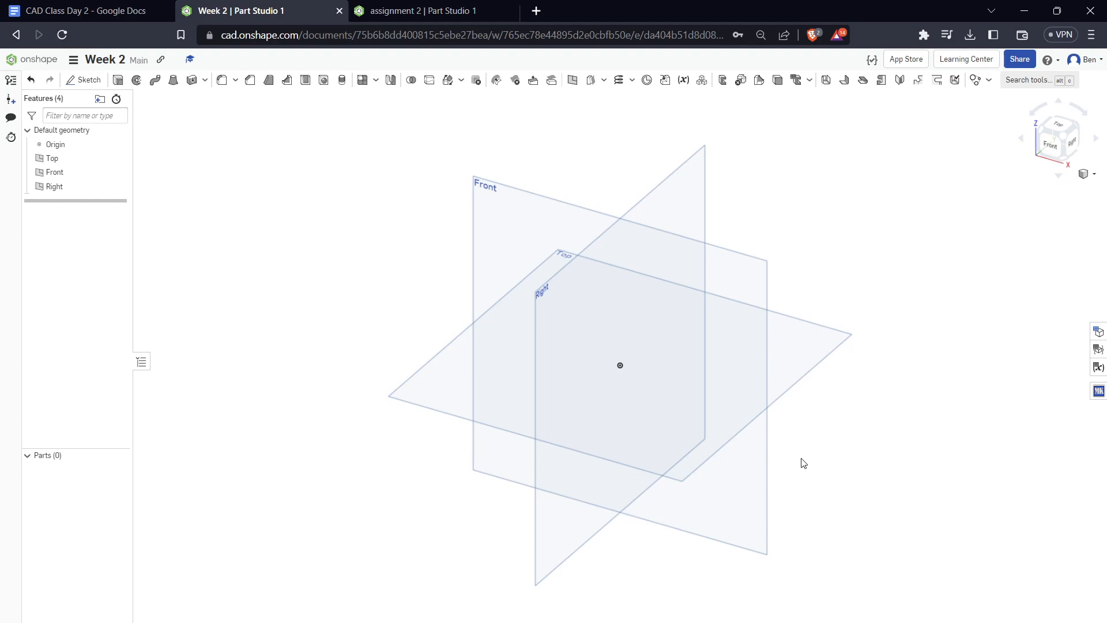
Hide the Front and Right planes, start a sketch on the Top plane, and view it straight from the top
left_click(1059, 128)
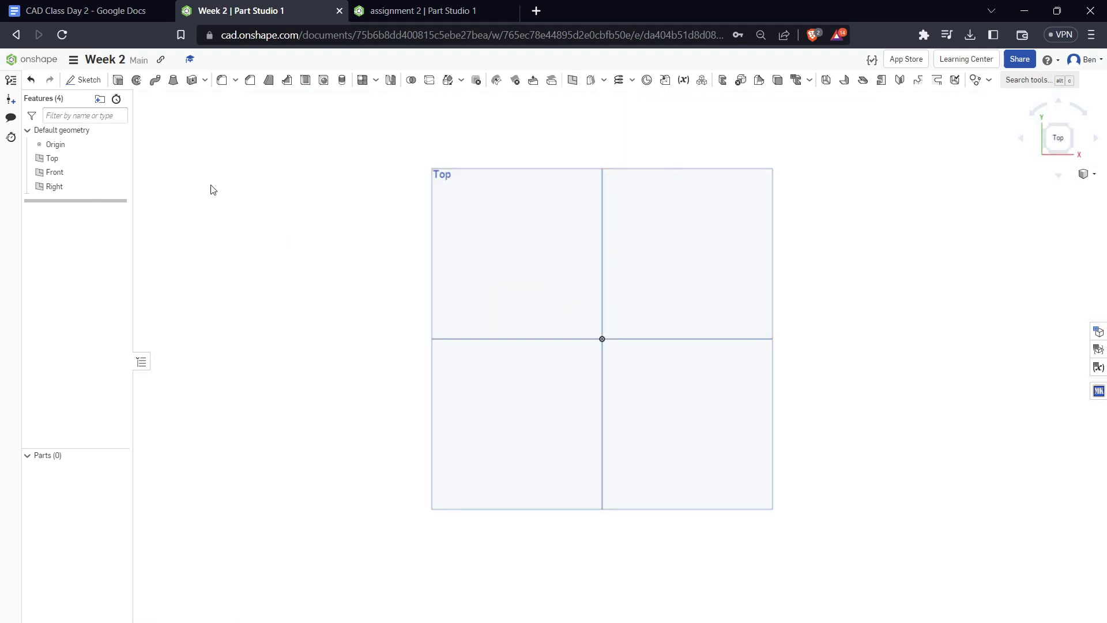
left_click(119, 172)
left_click(119, 186)
left_click(84, 79)
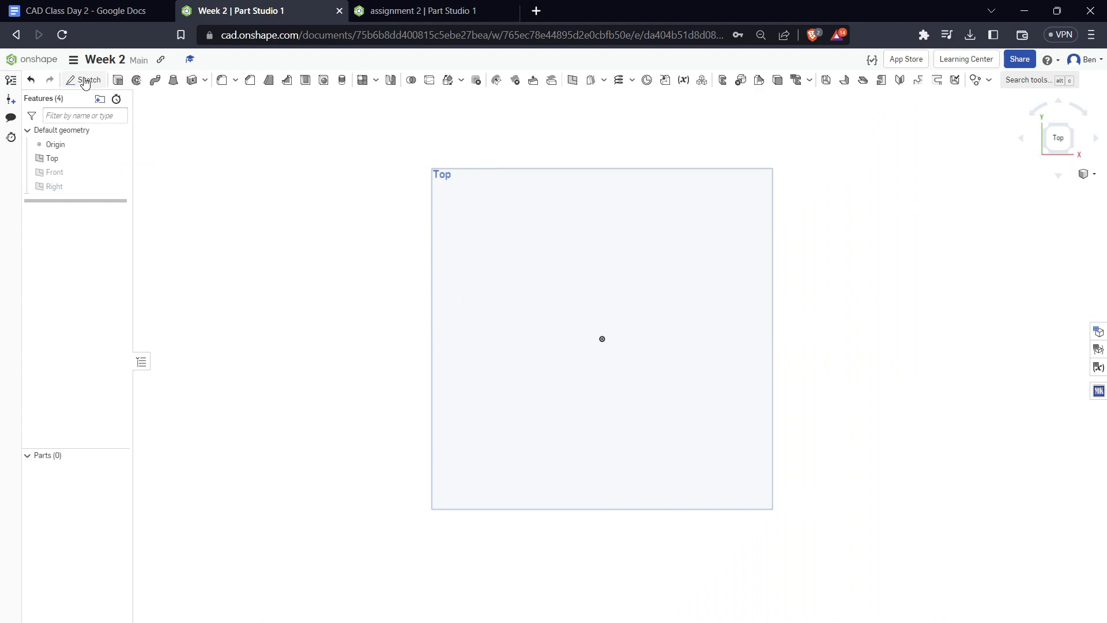
left_click(548, 287)
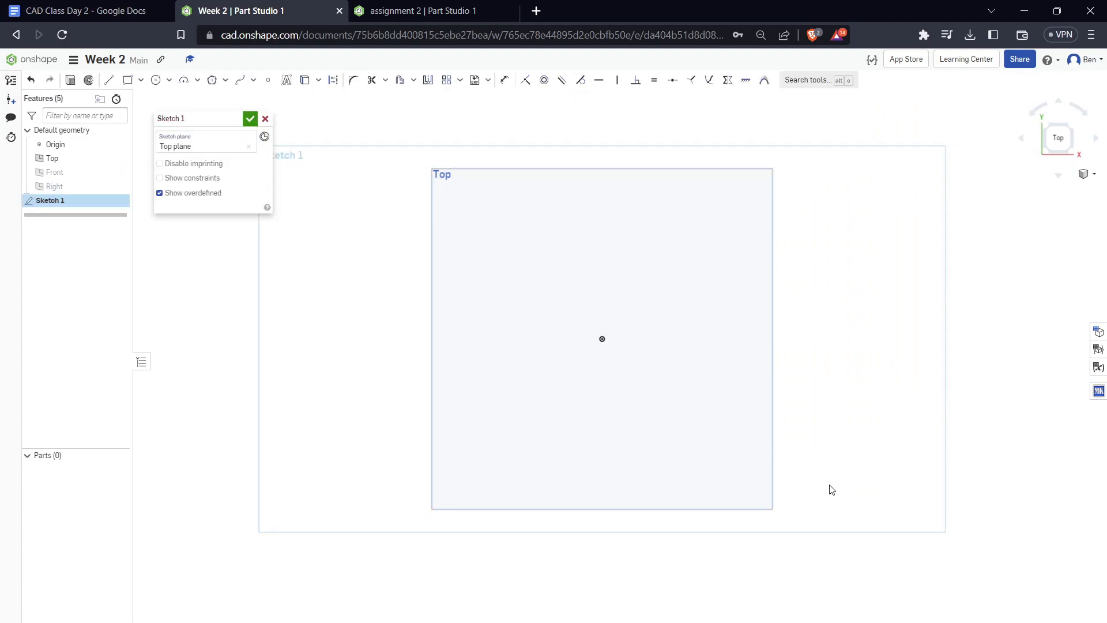
left_click(1059, 135)
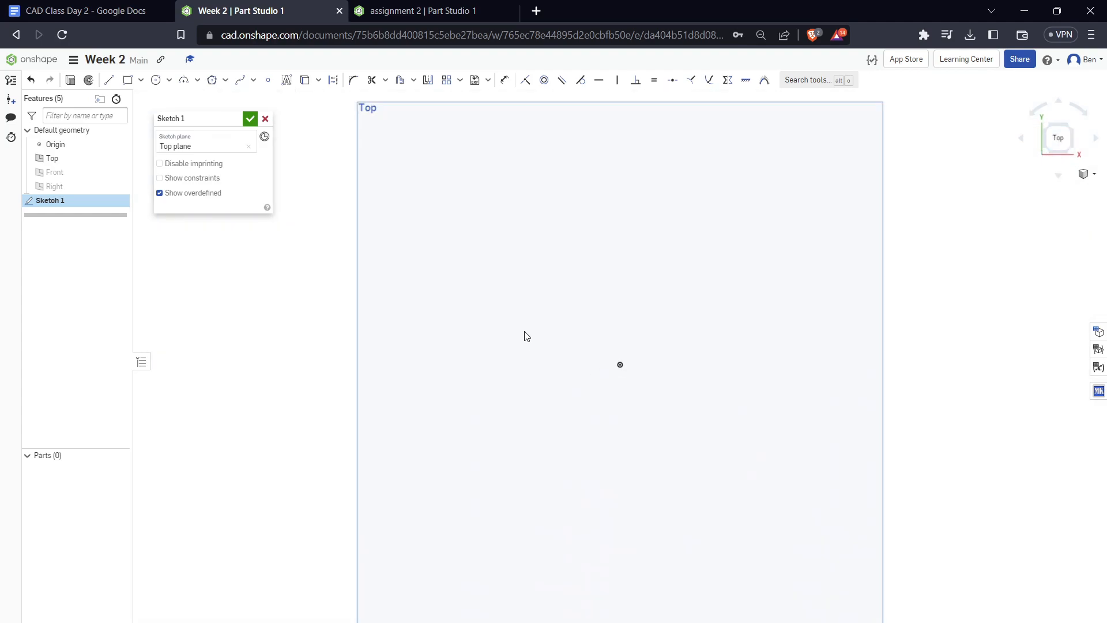
Sketch a circle above and to the right of the origin, and move its centre farther right
key("c")
left_click(682, 272)
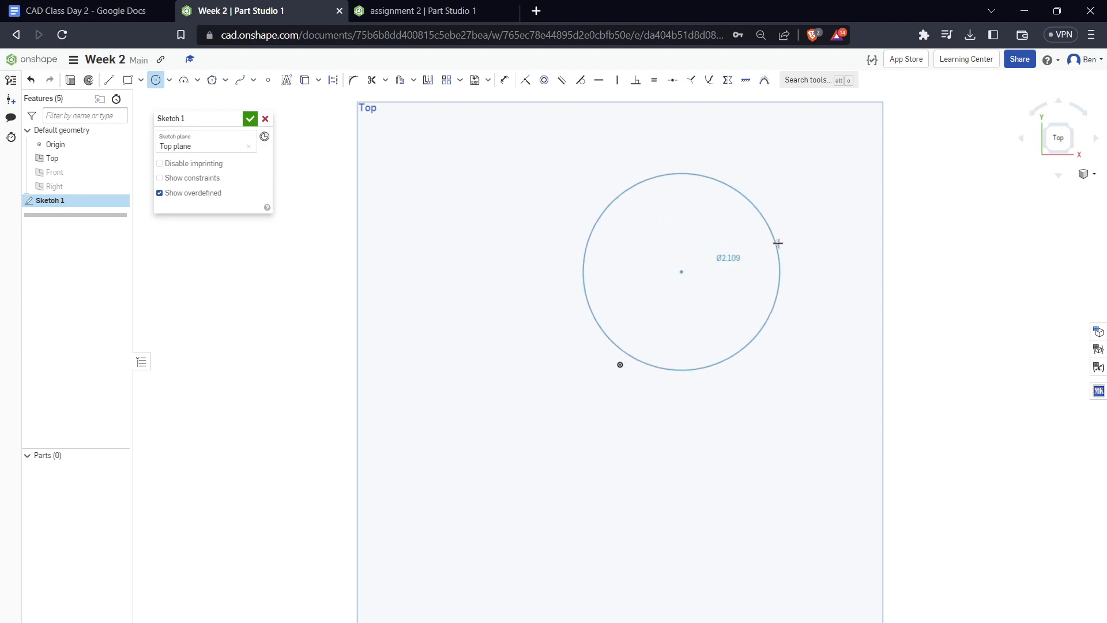
left_click(785, 239)
key("Escape")
left_click_drag(681, 271, 768, 287)
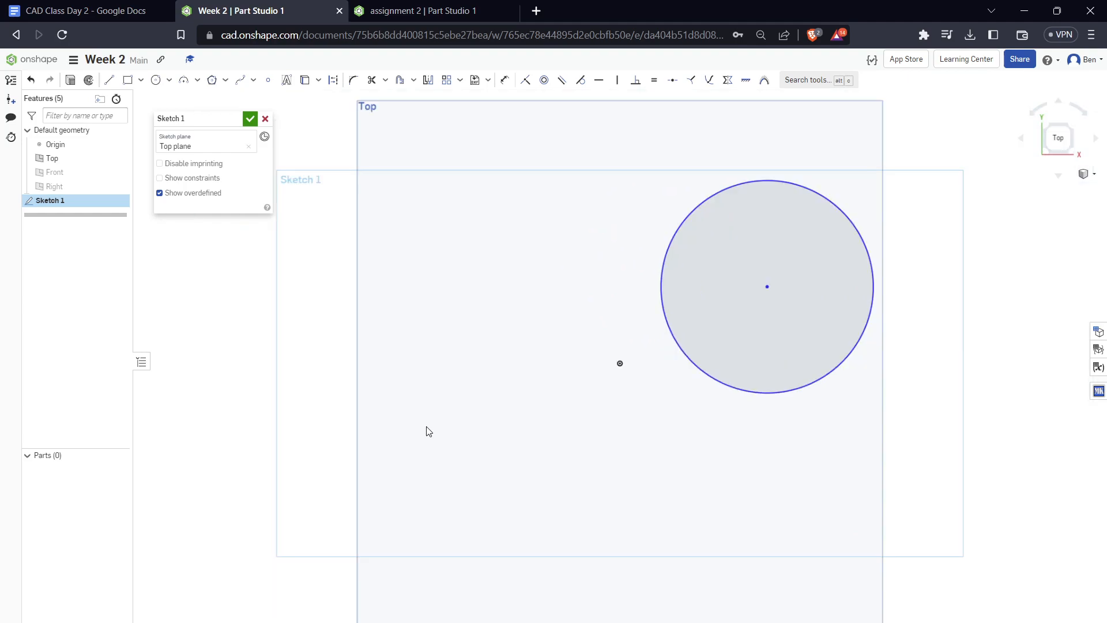
Sketch a second circle to the left of the first one and move its centre closer to it
middle_click_drag(795, 318, 676, 375)
key("c")
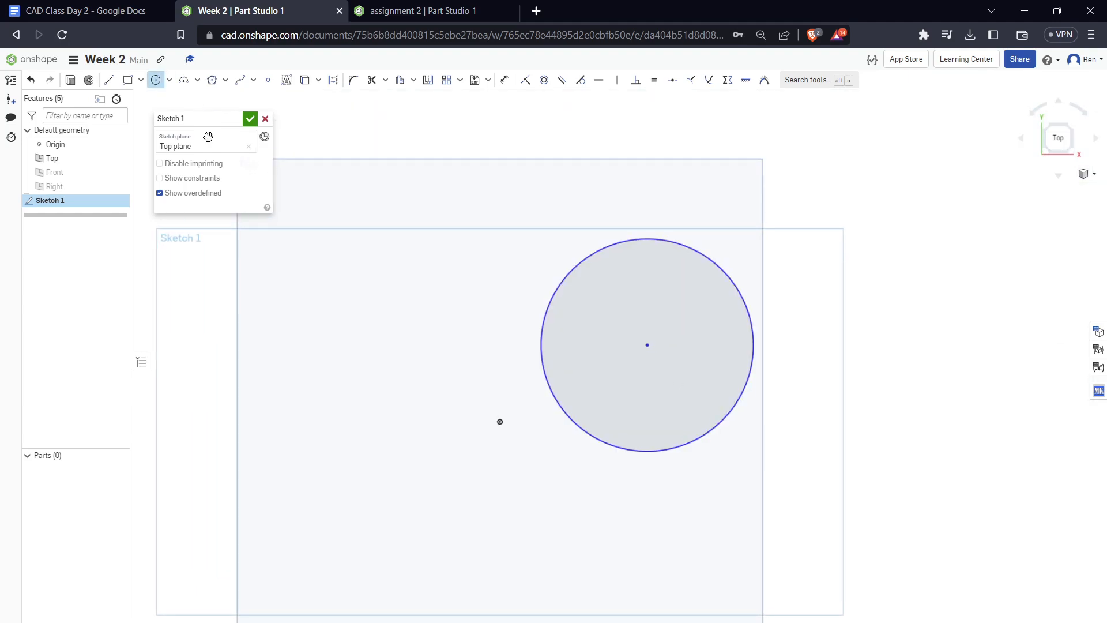
left_click(264, 326)
left_click(315, 256)
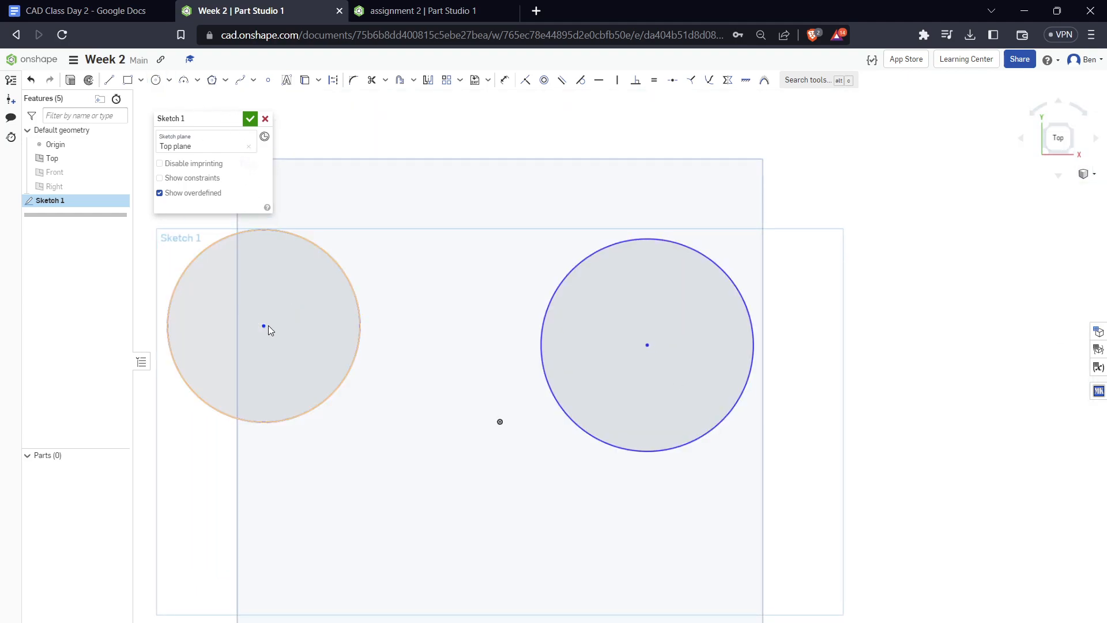
left_click_drag(284, 309, 374, 316)
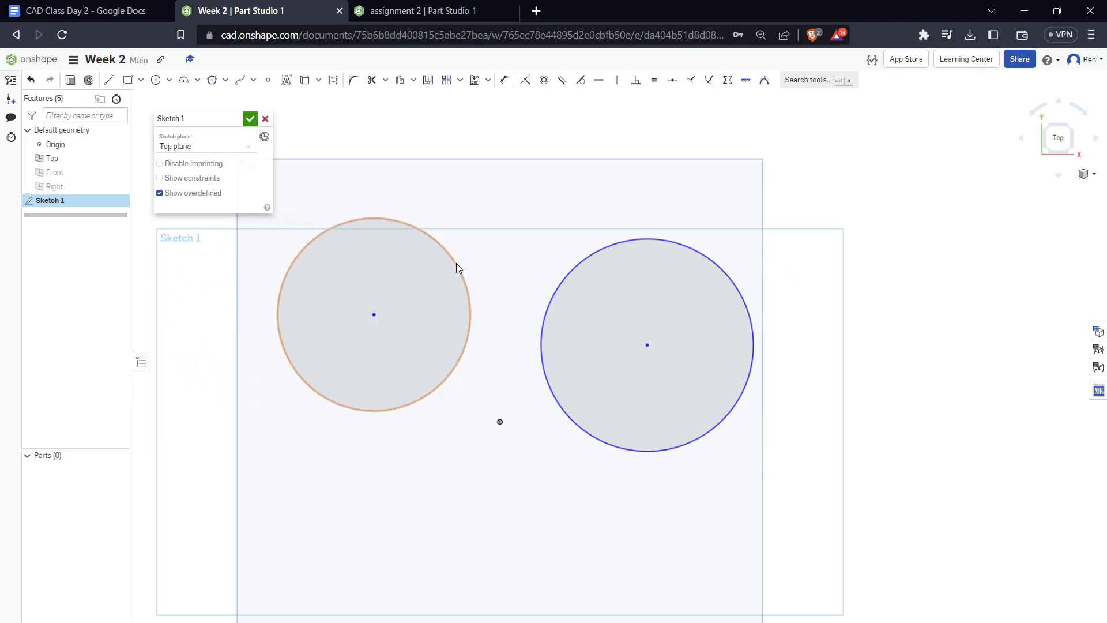
Shrink both circles, the right one to about 1.5 in diameter, and move the right circle farther from the left one
left_click_drag(461, 286, 432, 277)
left_click_drag(621, 321, 777, 383)
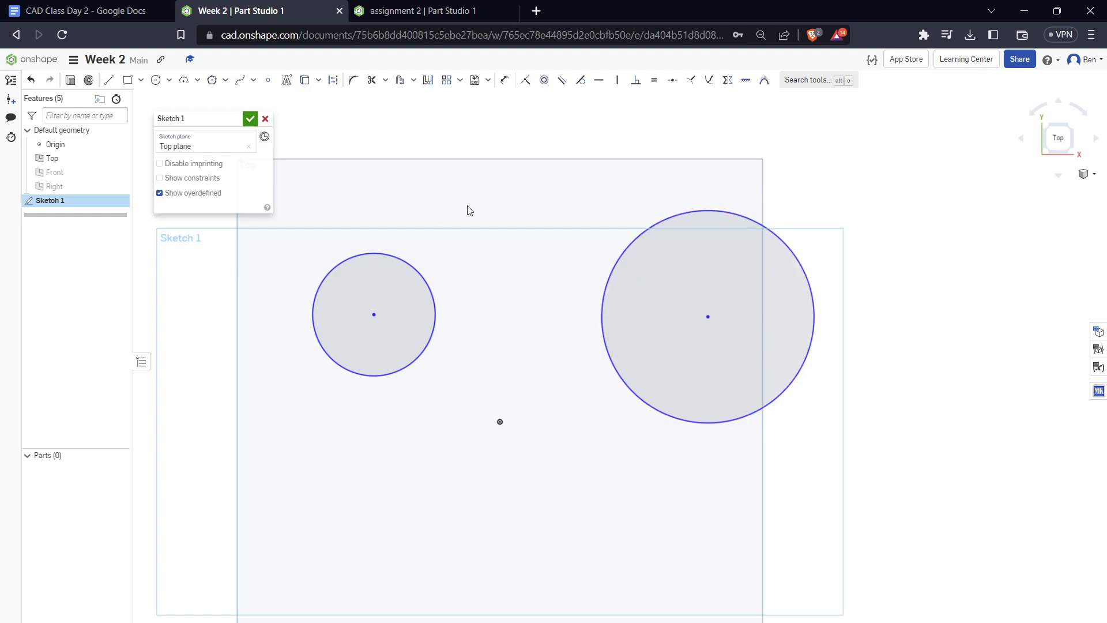
left_click_drag(752, 219, 710, 252)
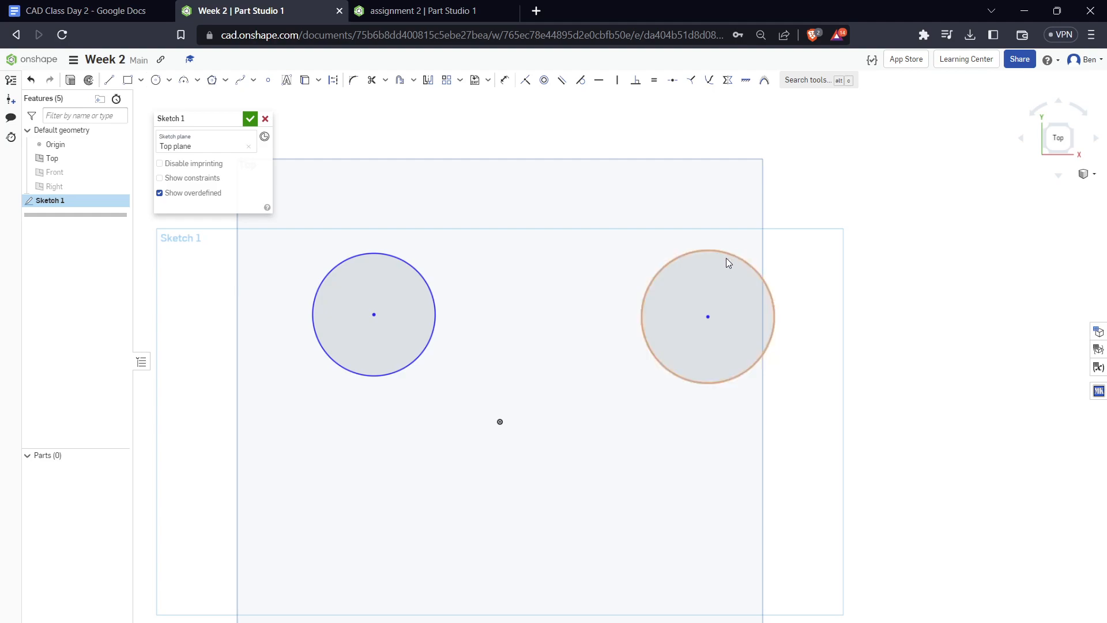
Find the Dimension tool through the tool search and dimension the right circle's diameter as 1.5 in
left_click(831, 82)
type("dim")
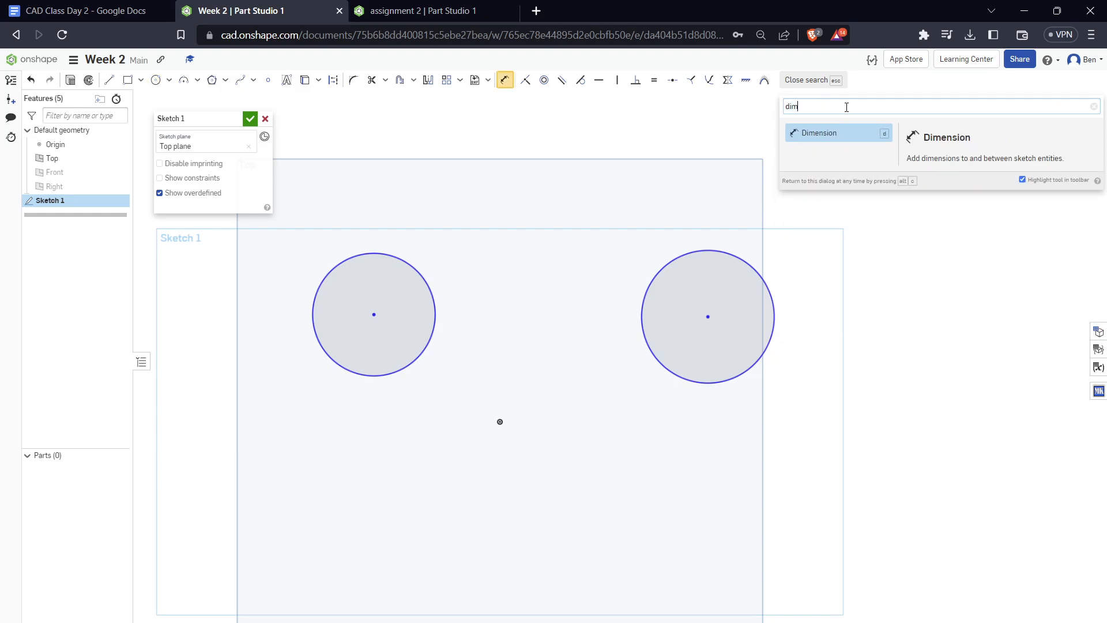
left_click(505, 80)
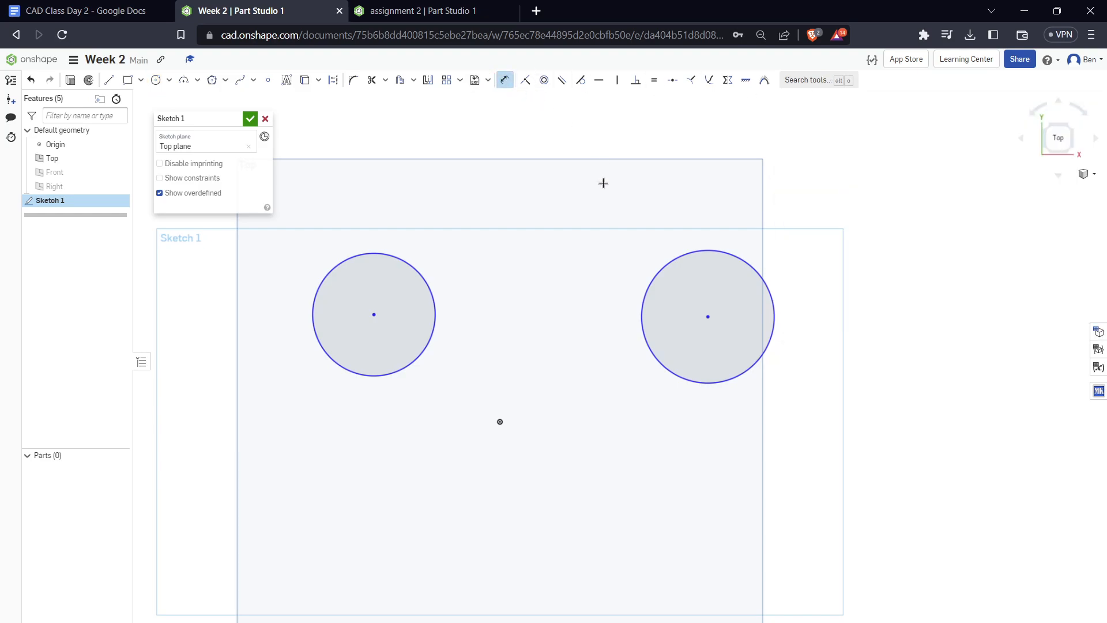
left_click(690, 254)
left_click(528, 180)
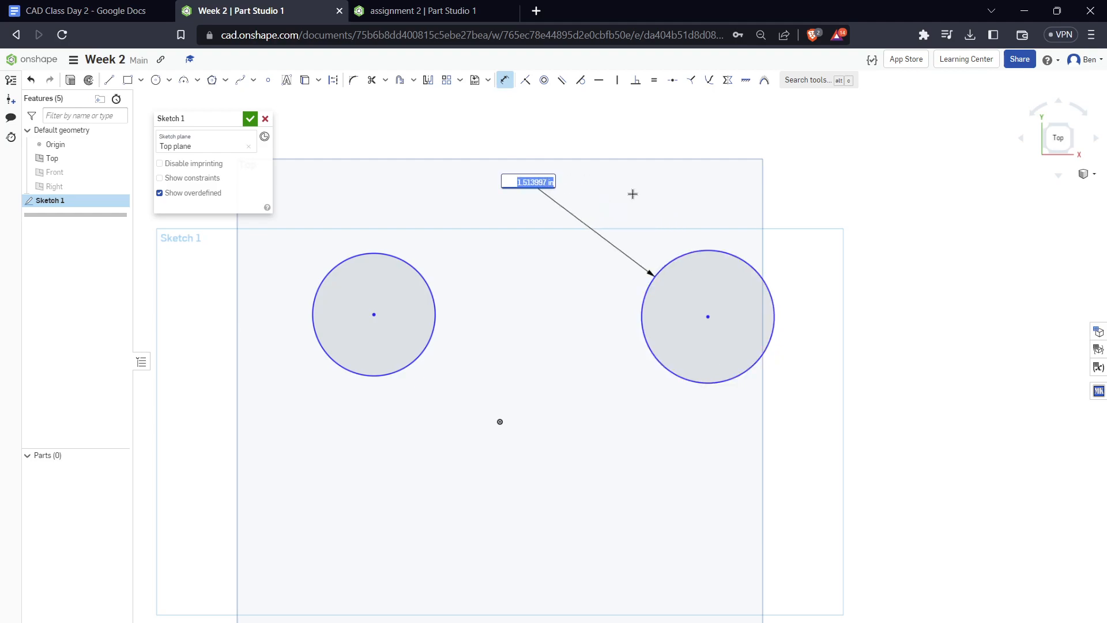
type("1.5")
key("Return")
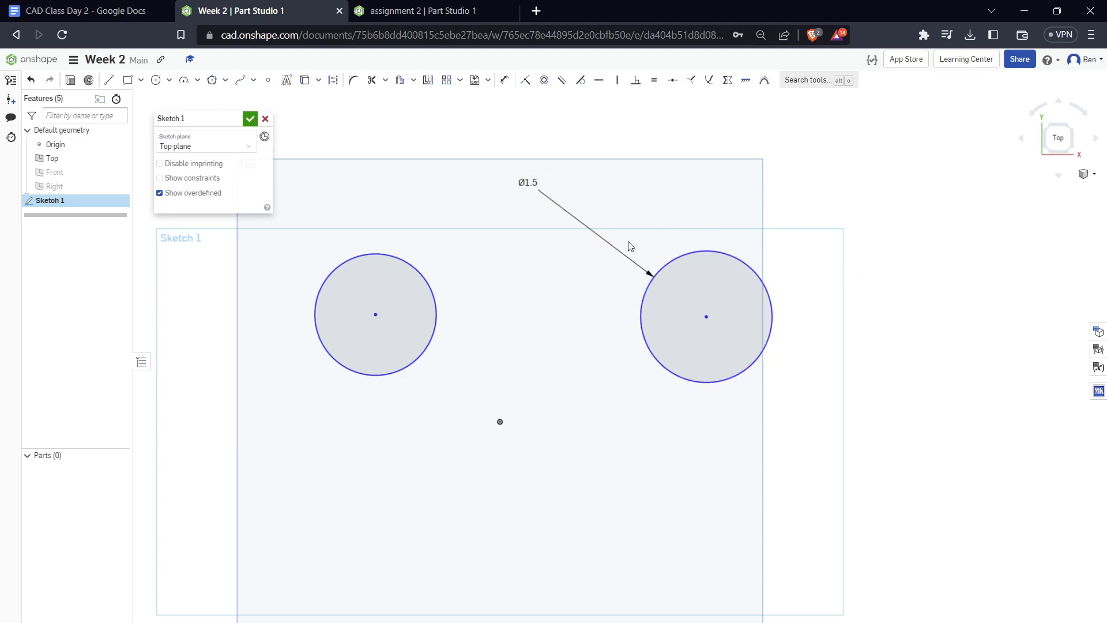
Dimension the left circle's diameter as 1.5 in and place the label above and to the left of the circle
left_click_drag(517, 271, 586, 273)
mouse_move(506, 290)
middle_mouse_down()
mouse_move(627, 280)
mouse_move(566, 295)
middle_mouse_up()
key("u")
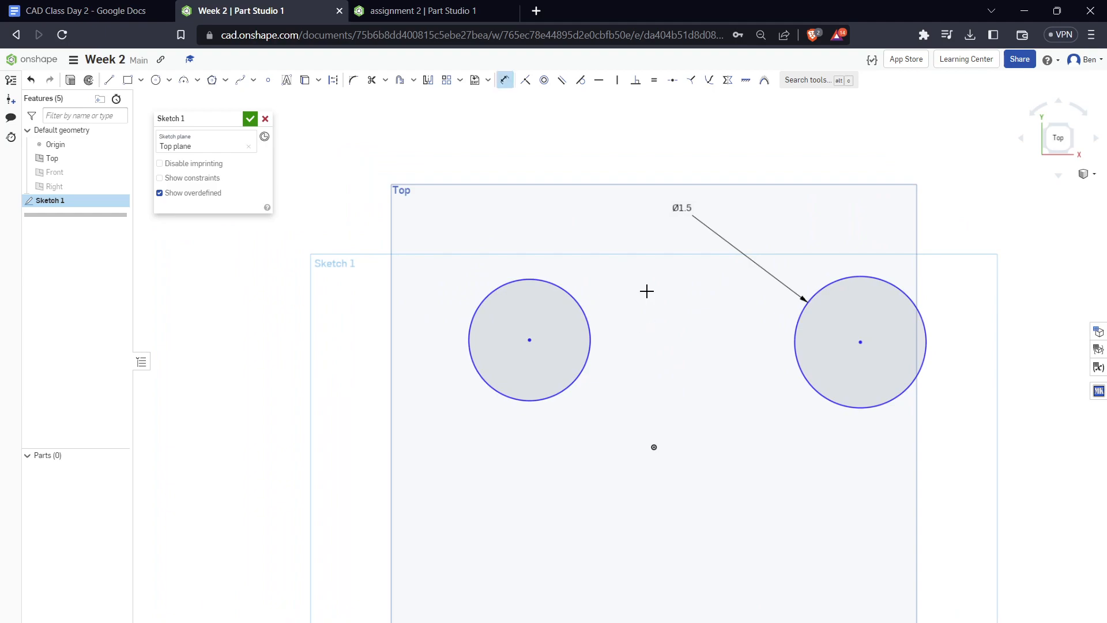
left_click(565, 294)
left_click(523, 182)
type("1.5")
key("Return")
key("Escape")
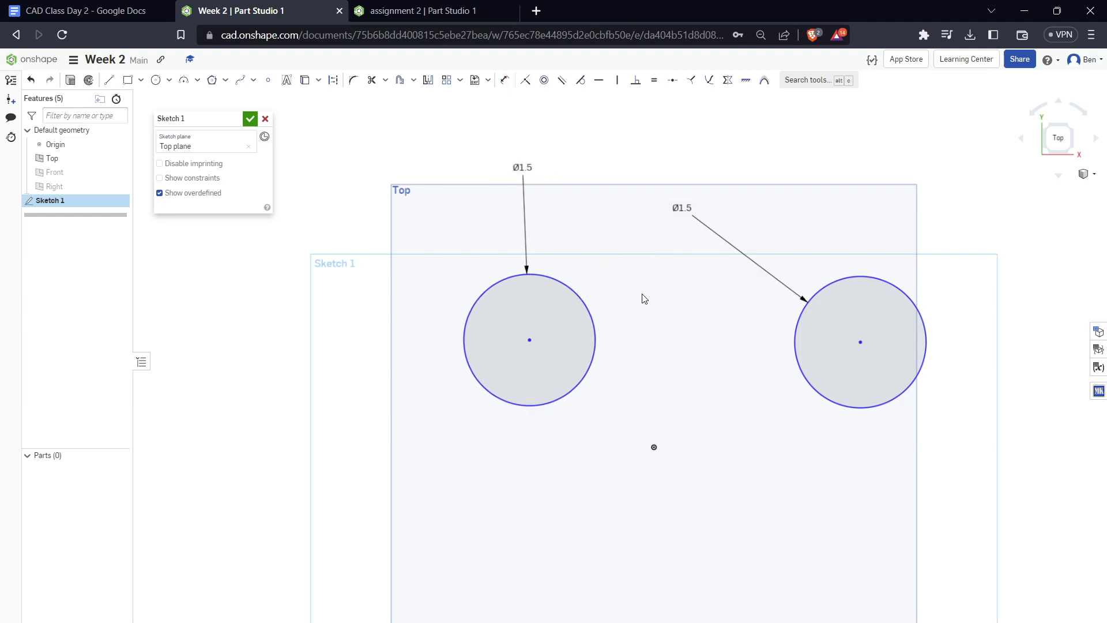
left_click_drag(523, 166, 437, 206)
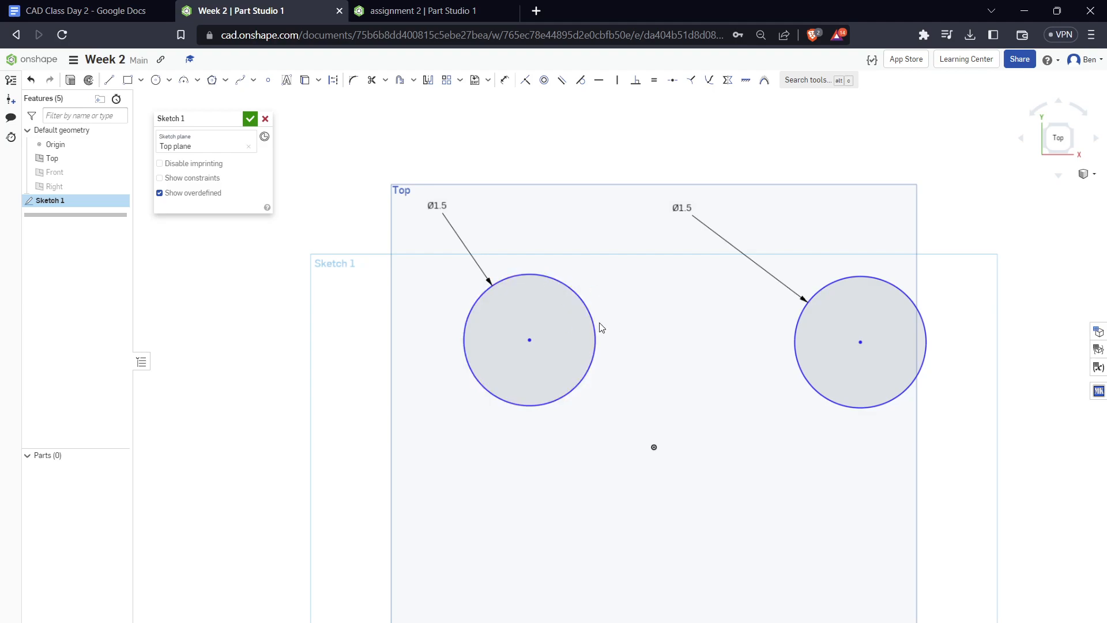
Reposition the left circle freely by its edge and centre, leaving it close beside the right circle
left_click_drag(593, 321, 584, 379)
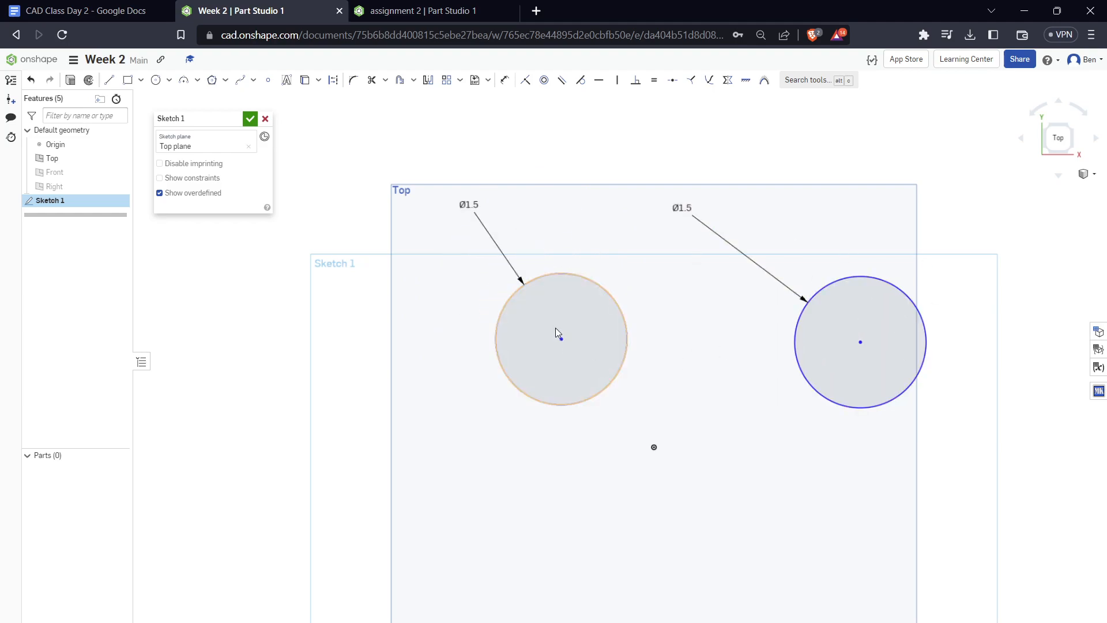
left_click_drag(561, 338, 501, 329)
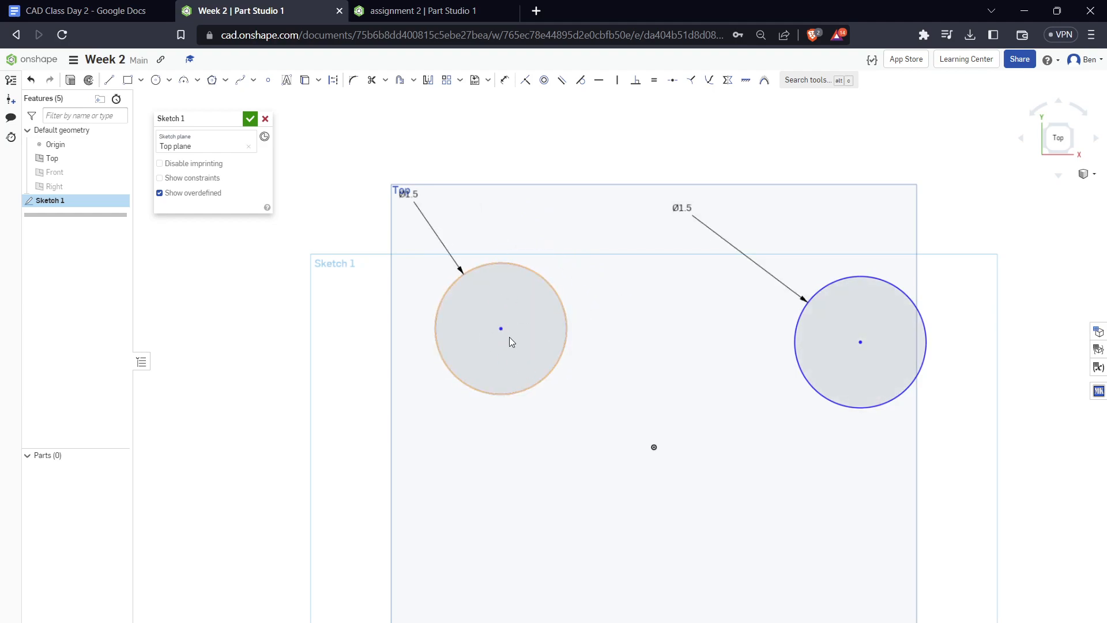
left_click_drag(502, 331, 724, 359)
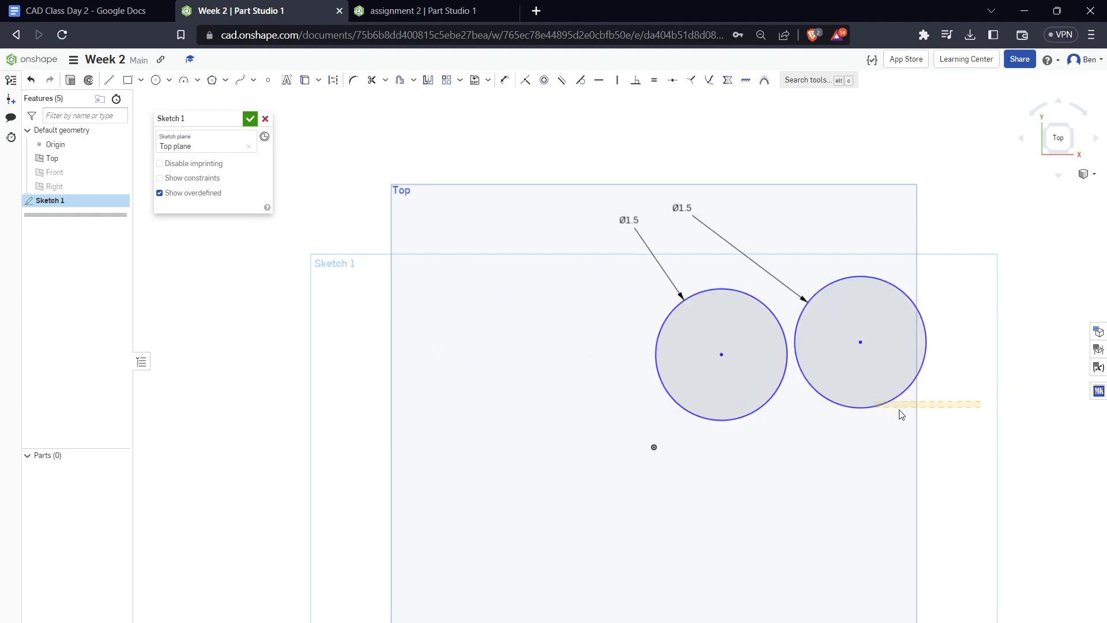
Dimension the horizontal distance between the two circle centres as 2 in
mouse_move(962, 420)
right_mouse_down()
mouse_move(761, 410)
mouse_move(857, 413)
mouse_move(998, 279)
mouse_move(994, 237)
mouse_move(897, 344)
right_mouse_up()
mouse_move(844, 370)
middle_mouse_down()
mouse_move(644, 404)
mouse_move(698, 427)
middle_mouse_up()
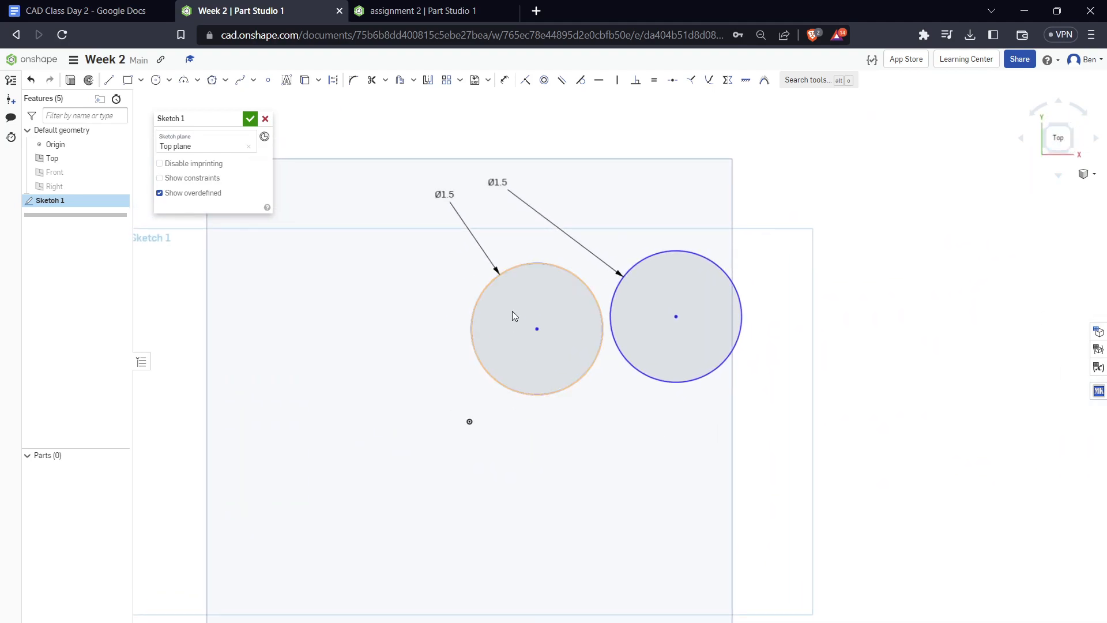
key("u")
left_click(538, 331)
left_click(678, 319)
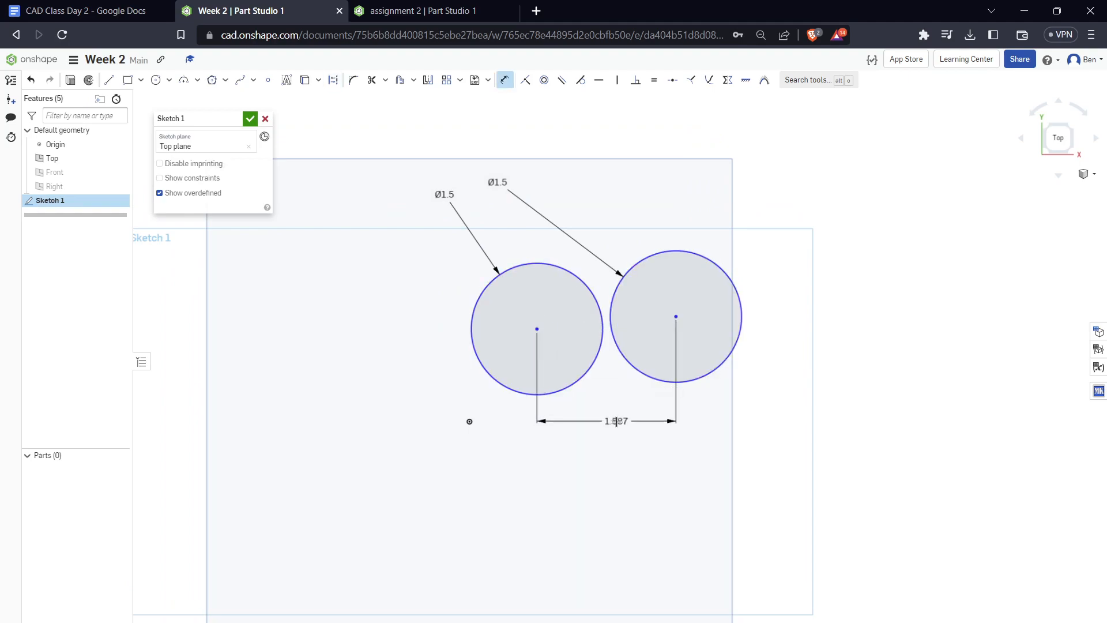
left_click(672, 424)
type("2")
key("Return")
key("Escape")
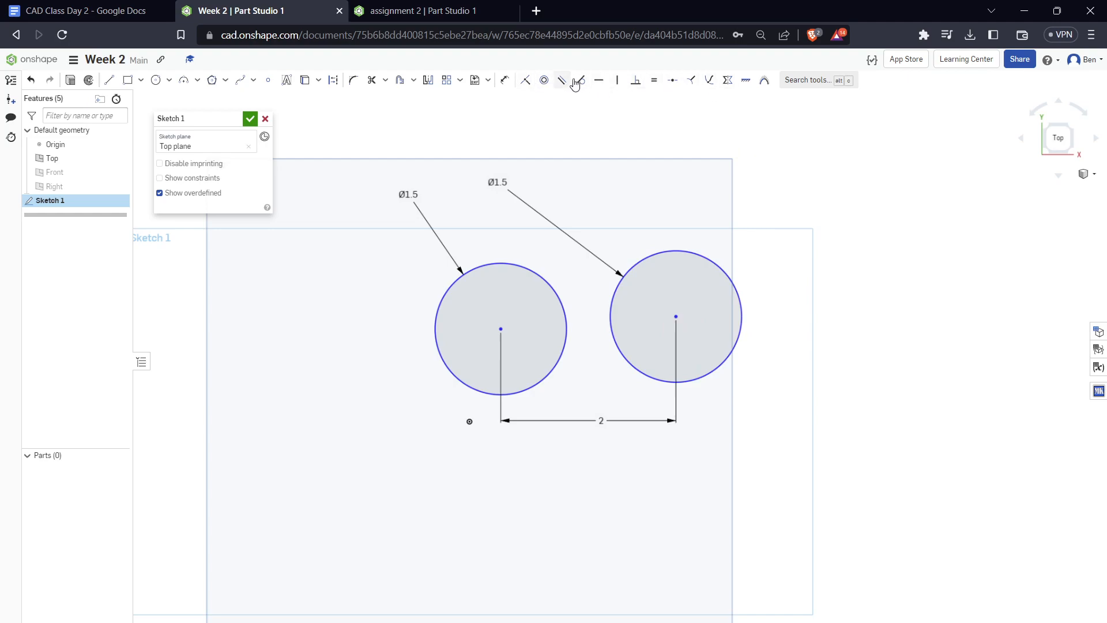
Apply a Horizontal constraint between the centres of the two circles
key("d")
left_click(500, 329)
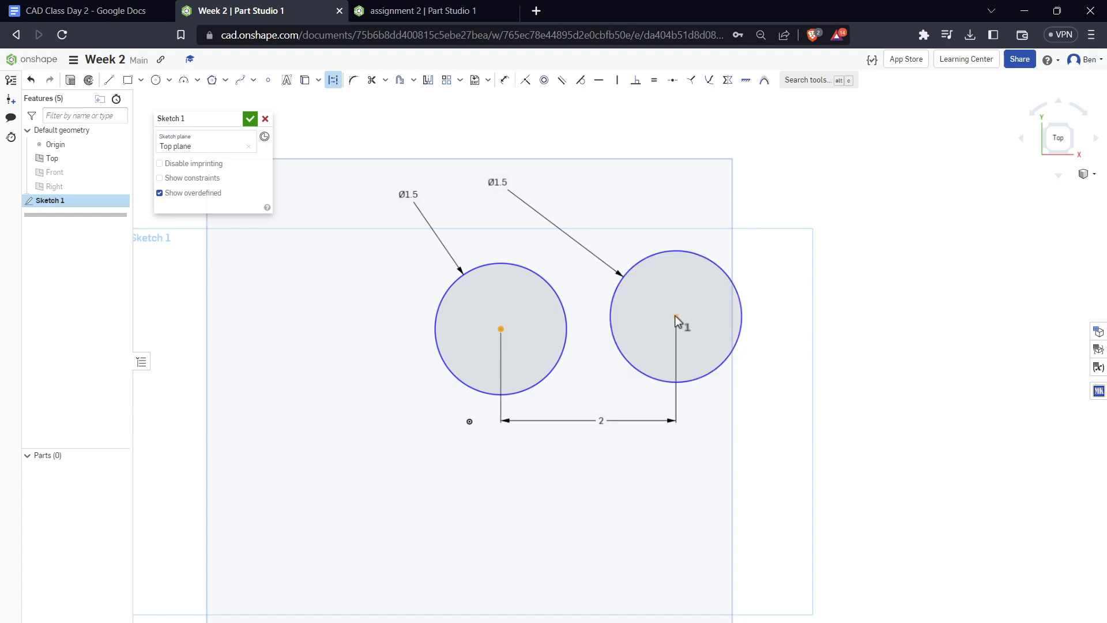
left_click(600, 84)
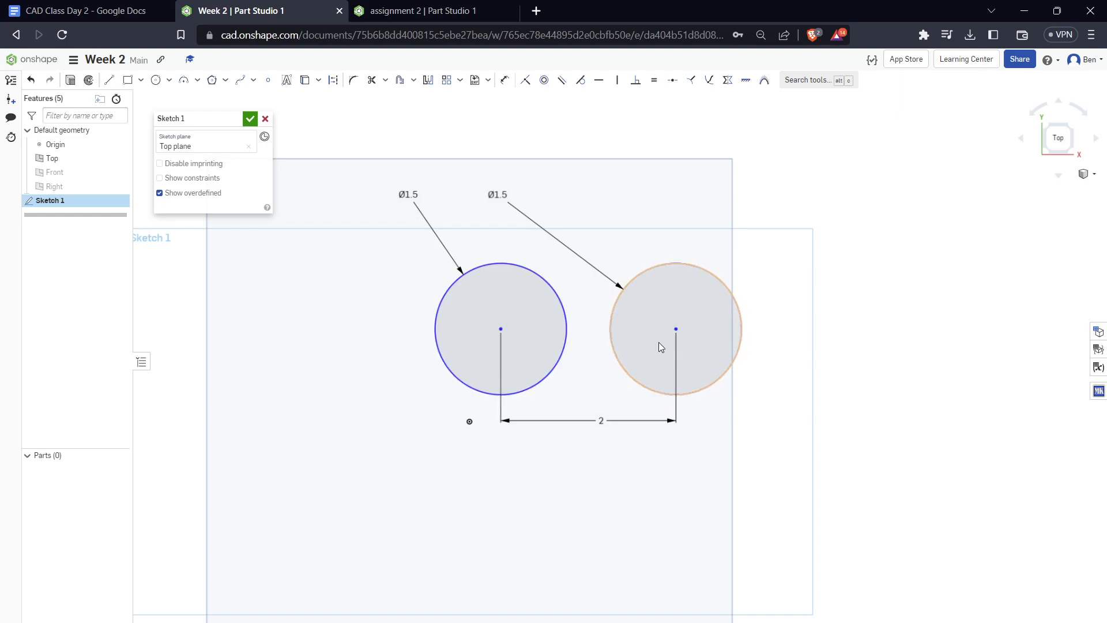
Sketch a third, larger circle directly above the right circle
scroll(526, 578, "down", 3)
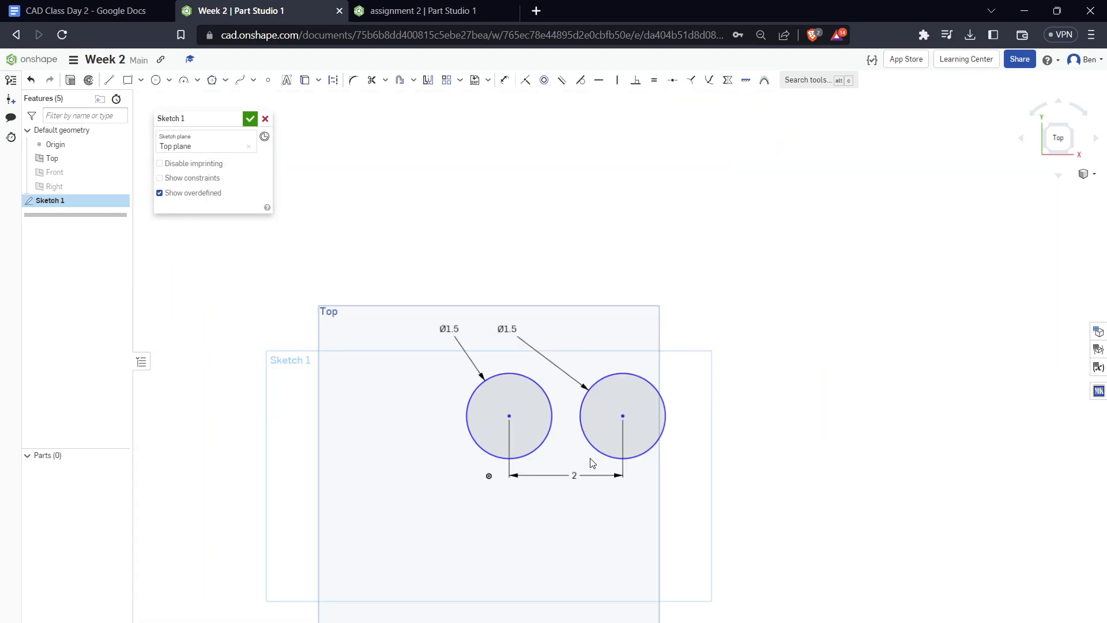
middle_click_drag(605, 402, 584, 422)
key("c")
left_click(603, 316)
left_click(658, 314)
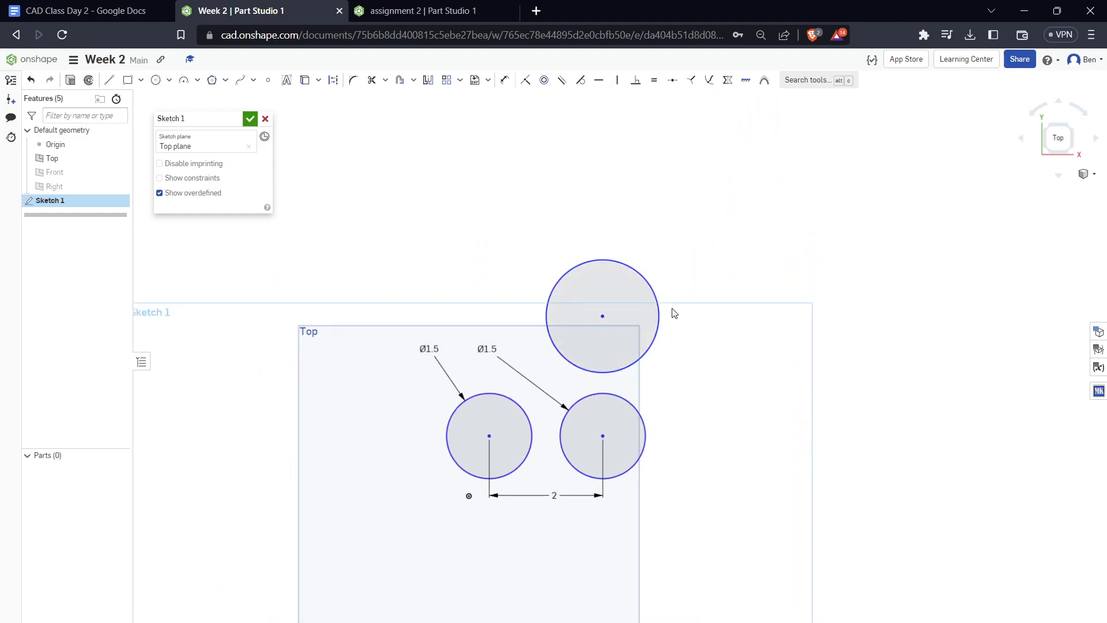
Constrain the third circle's centre vertically to the right circle's centre and move the third circle to test the alignment
key("d")
left_click(602, 316)
left_click(602, 436)
left_click(624, 86)
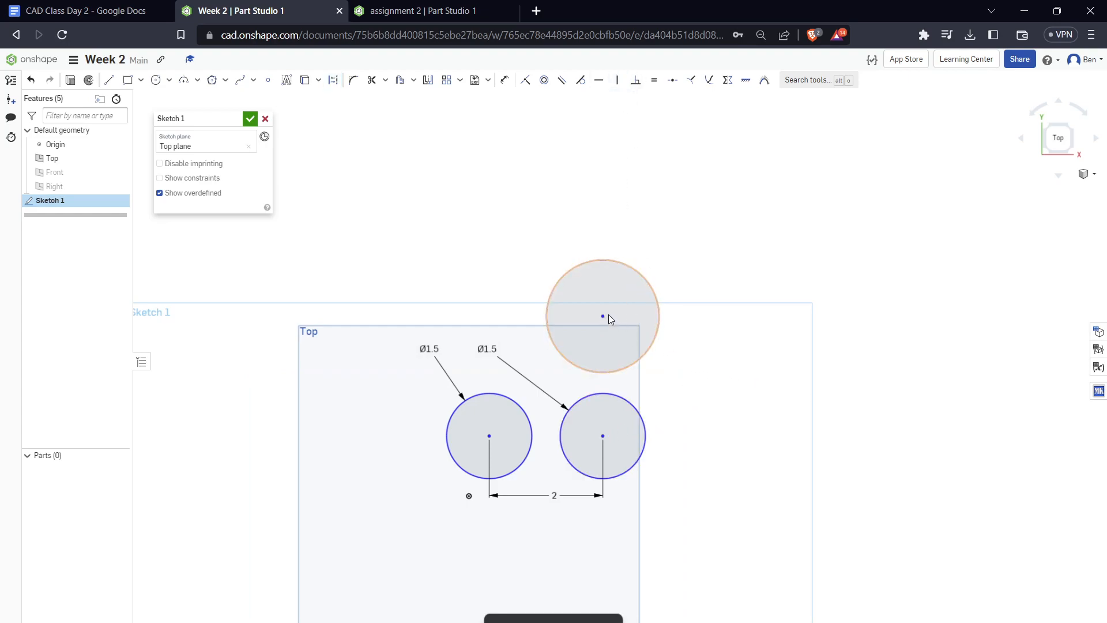
mouse_move(603, 316)
left_mouse_down()
mouse_move(618, 297)
mouse_move(655, 314)
mouse_move(594, 316)
mouse_move(594, 116)
mouse_move(593, 299)
mouse_move(573, 175)
mouse_move(576, 291)
left_mouse_up()
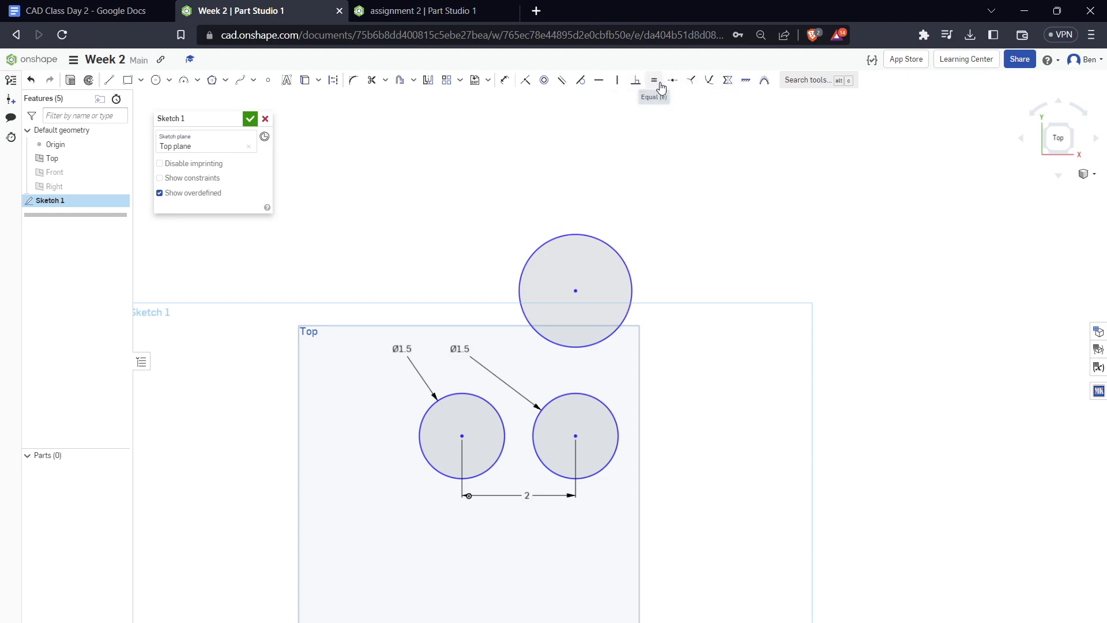
Apply an Equal constraint between the third circle and the right circle, and shift the third circle slightly to test it
left_click(616, 250)
left_click(599, 409)
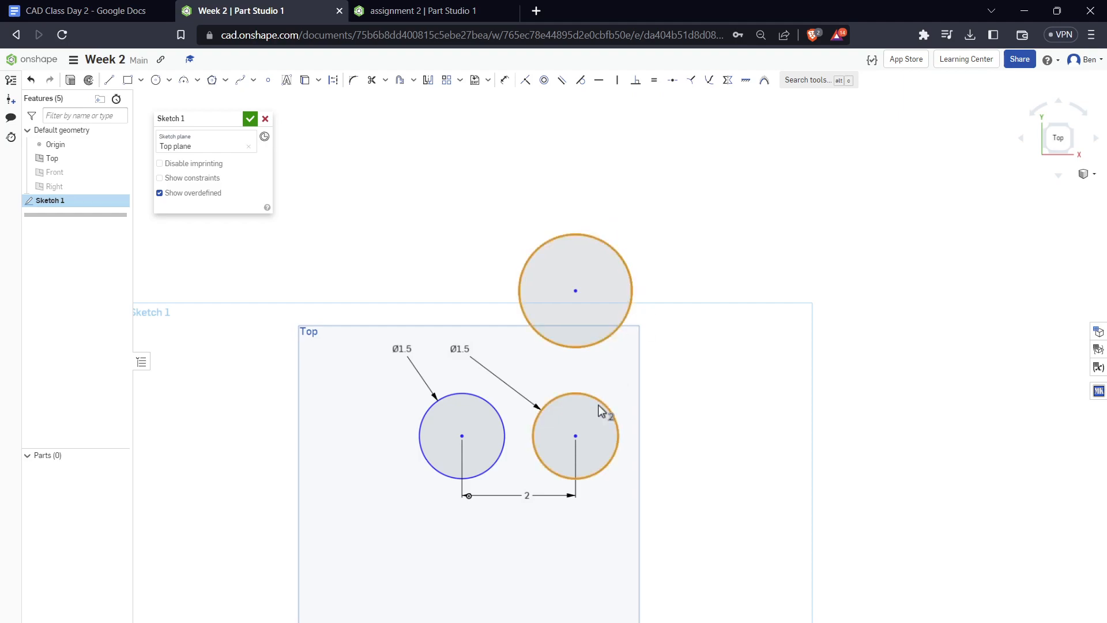
left_click(654, 80)
mouse_move(609, 267)
left_mouse_down()
mouse_move(611, 213)
mouse_move(601, 254)
mouse_move(611, 259)
left_mouse_up()
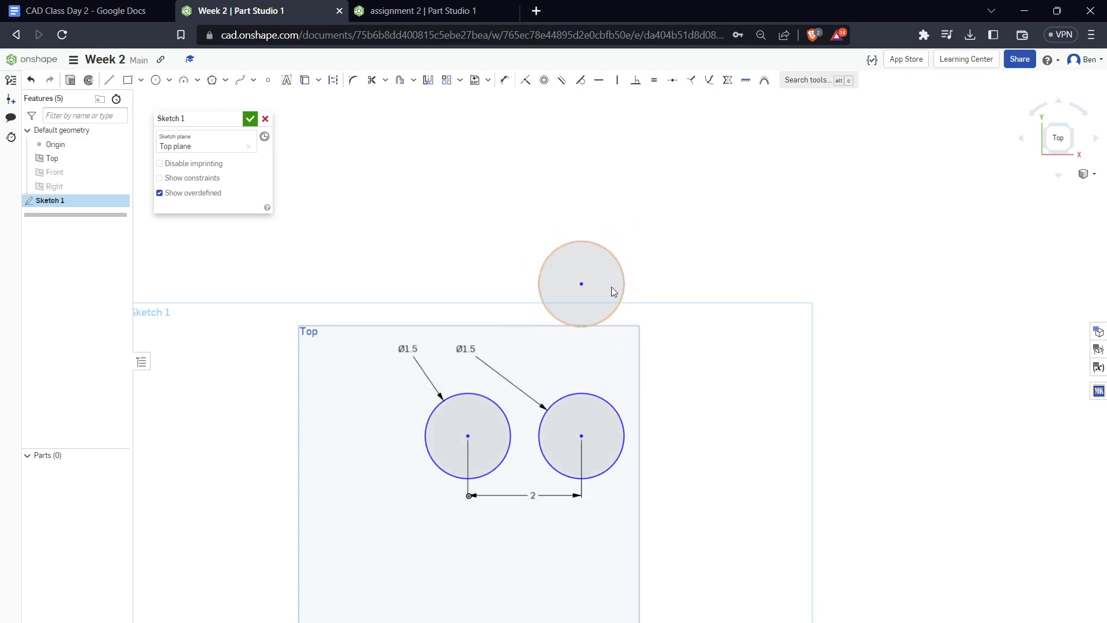
Try a 0.5 in diameter on the lower right circle to test the Equal constraint, and undo the change
double_click(470, 348)
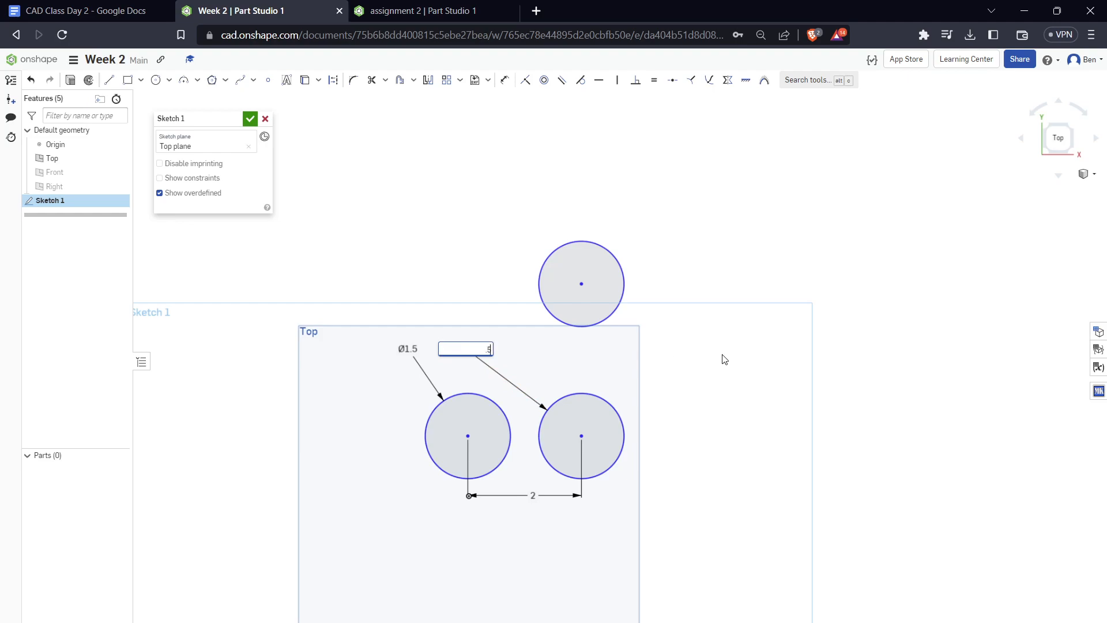
type(".5")
key("Return")
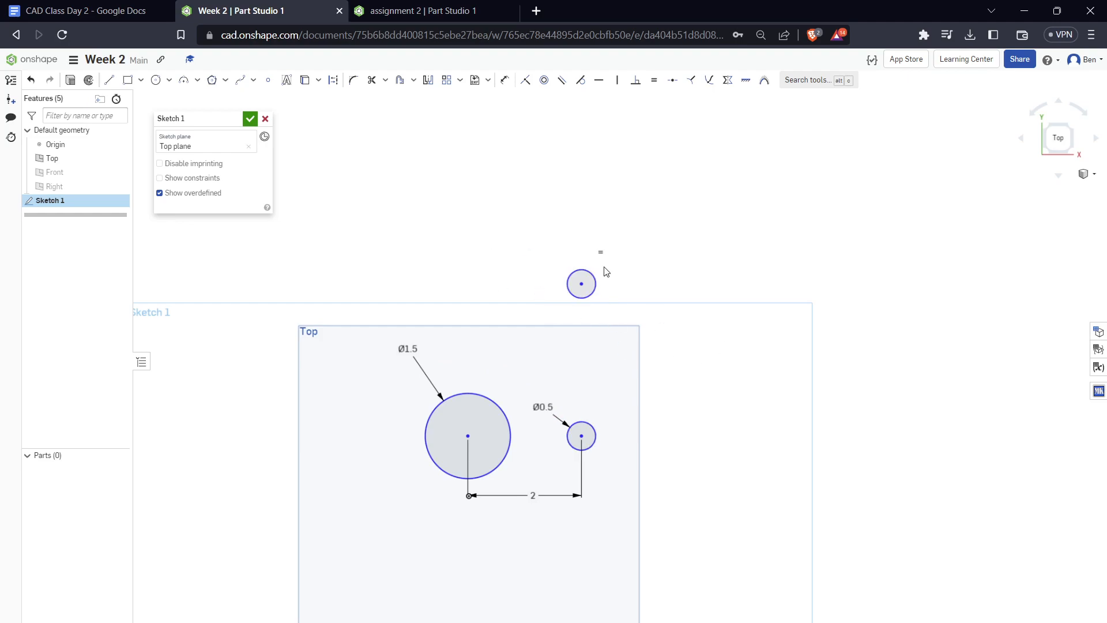
double_click(543, 406)
key("Escape")
key("ctrl+z")
Move the lower right circle's diameter dimension to the upper right of that circle
left_click_drag(465, 348, 719, 350)
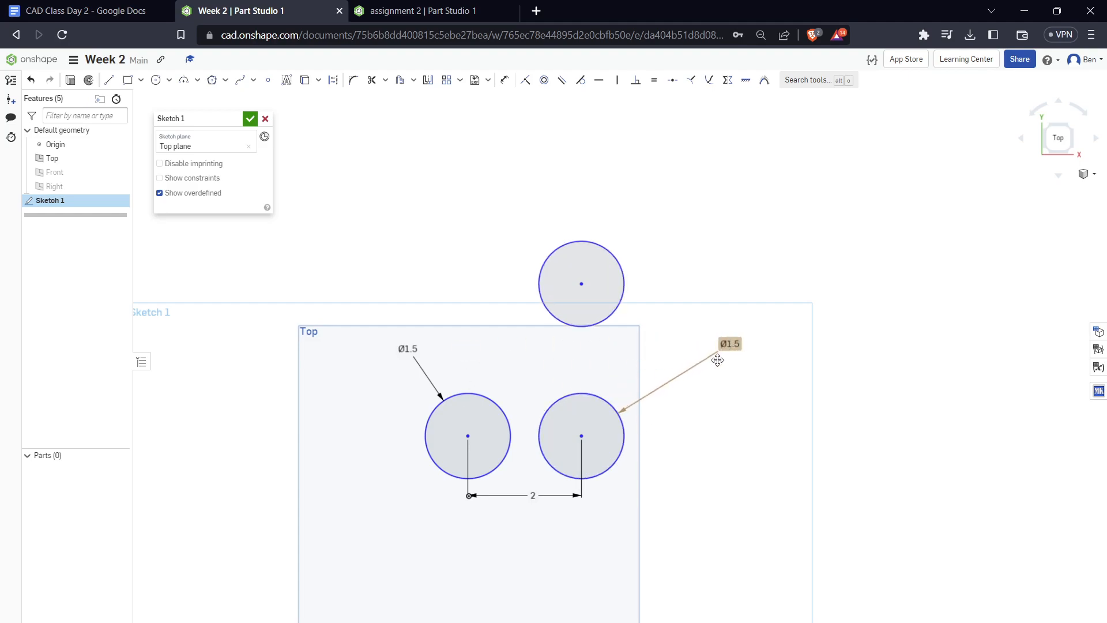
Move the upper circle closer to the lower right circle and dimension the vertical distance between their centres as 2 in
left_click_drag(582, 284, 583, 316)
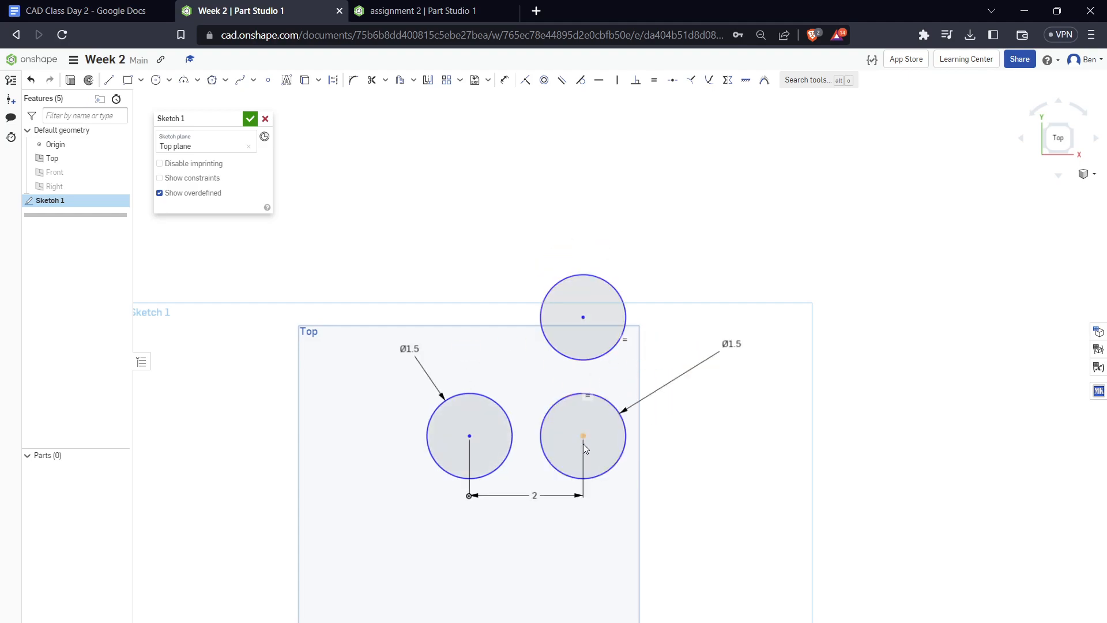
scroll(583, 435, "up", 3)
key("d")
left_click(581, 248)
left_click(626, 340)
type("2")
key("Return")
key("Escape")
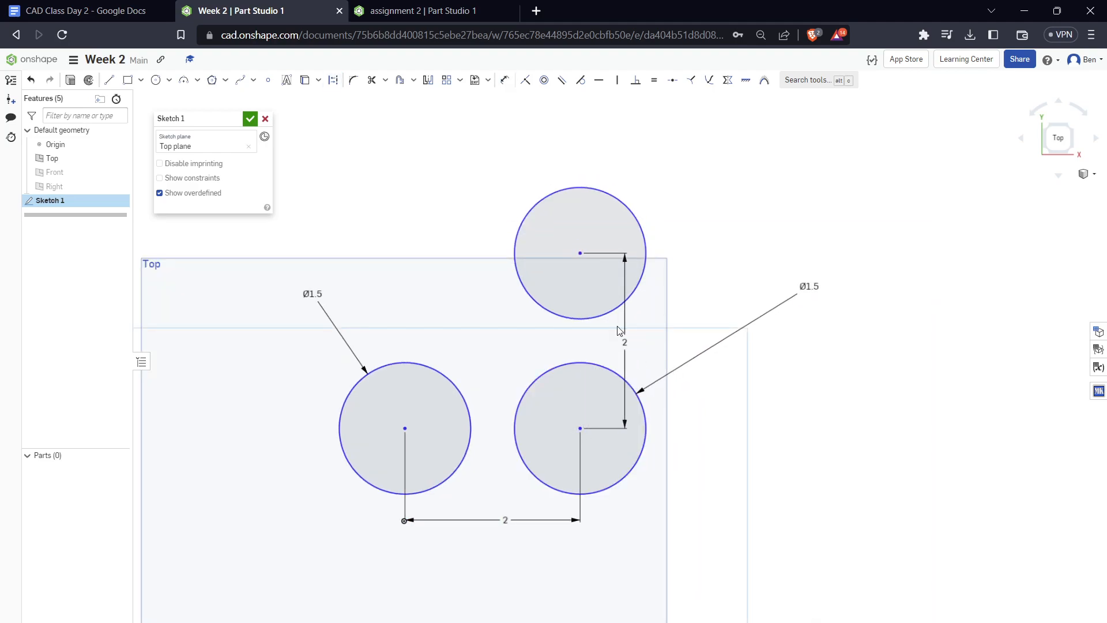
Move the left circle around the Top plane several times to test whether the three dimensioned circles travel together
mouse_move(403, 431)
left_mouse_down()
mouse_move(411, 323)
mouse_move(480, 288)
mouse_move(700, 489)
left_mouse_up()
scroll(604, 383, "down", 3)
mouse_move(540, 417)
left_mouse_down()
mouse_move(622, 392)
mouse_move(535, 409)
mouse_move(583, 370)
mouse_move(619, 294)
mouse_move(662, 320)
left_mouse_up()
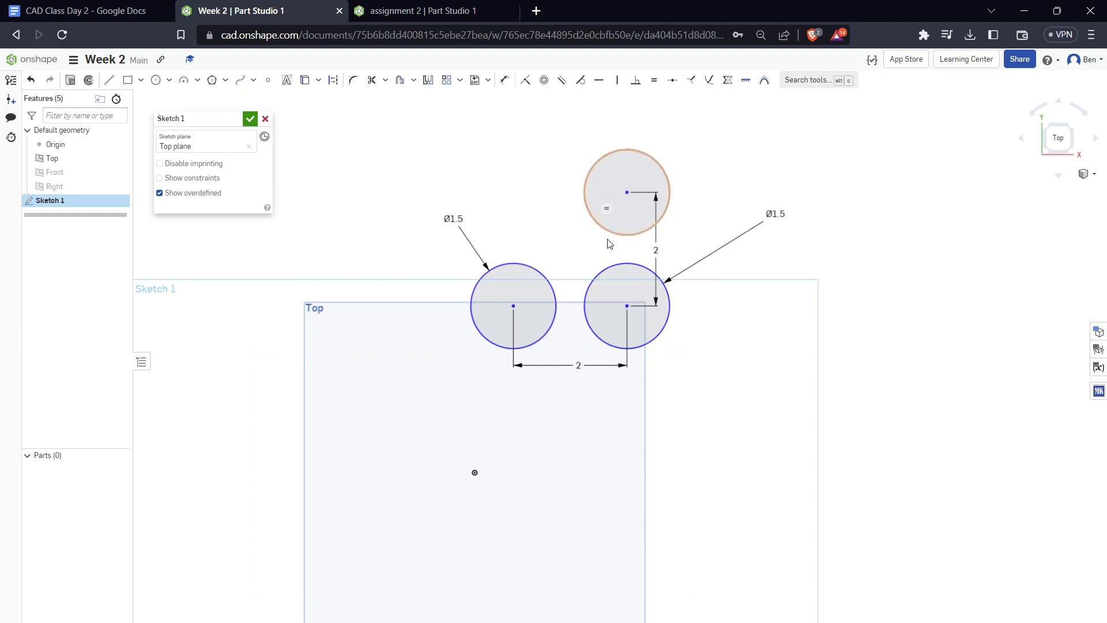
mouse_move(513, 308)
left_mouse_down()
mouse_move(564, 255)
mouse_move(635, 296)
mouse_move(630, 420)
left_mouse_up()
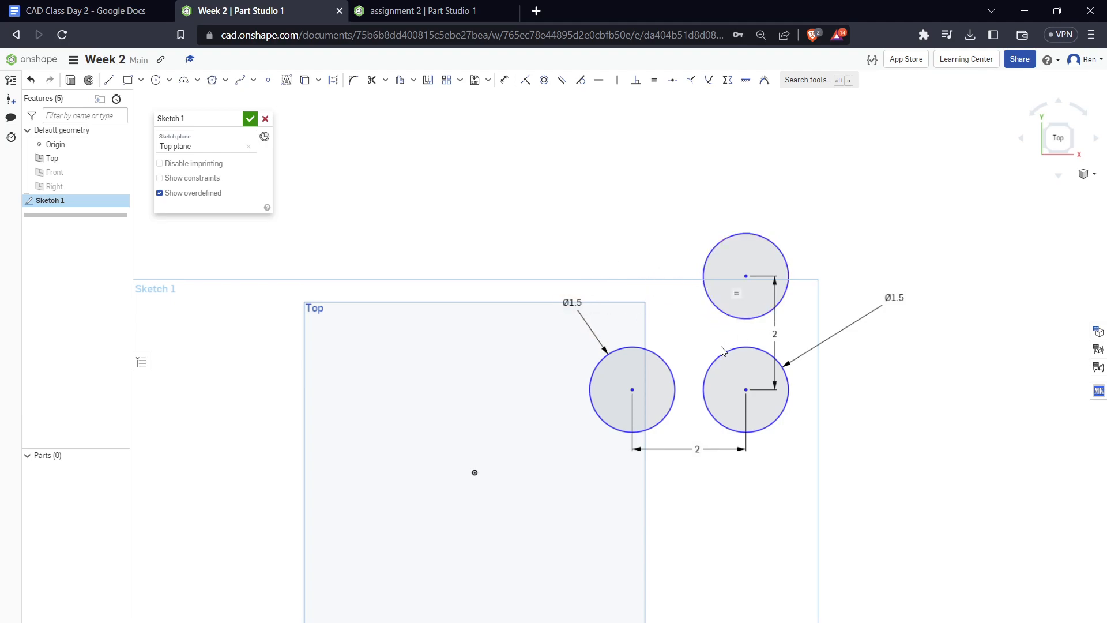
mouse_move(633, 391)
left_mouse_down()
mouse_move(613, 419)
mouse_move(555, 413)
mouse_move(660, 376)
mouse_move(610, 390)
mouse_move(626, 400)
left_mouse_up()
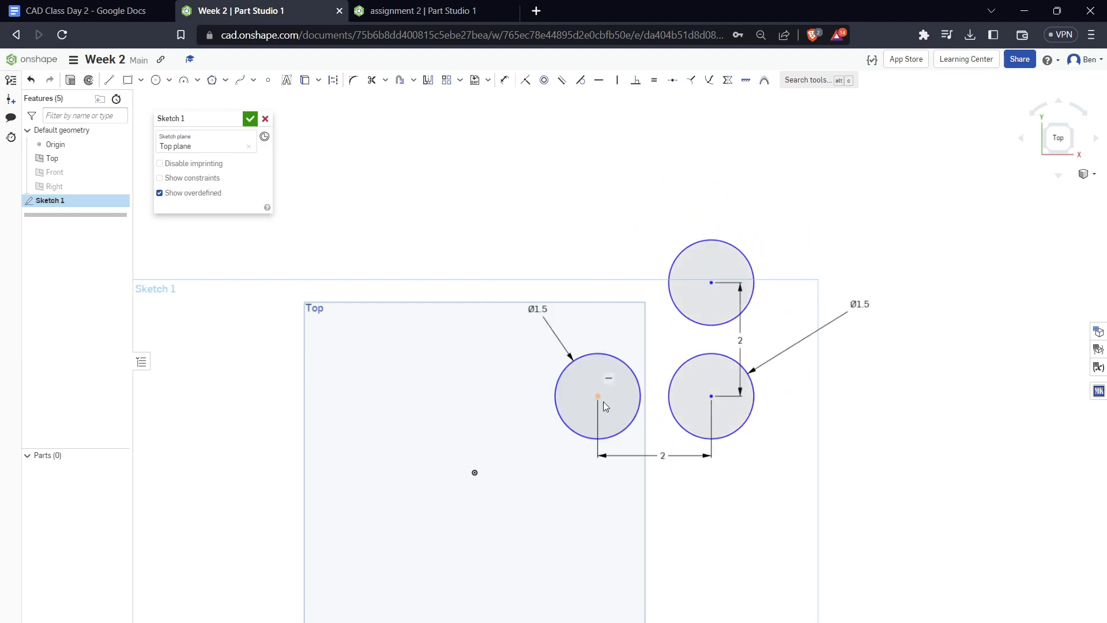
mouse_move(598, 397)
left_mouse_down()
mouse_move(622, 413)
mouse_move(607, 420)
left_mouse_up()
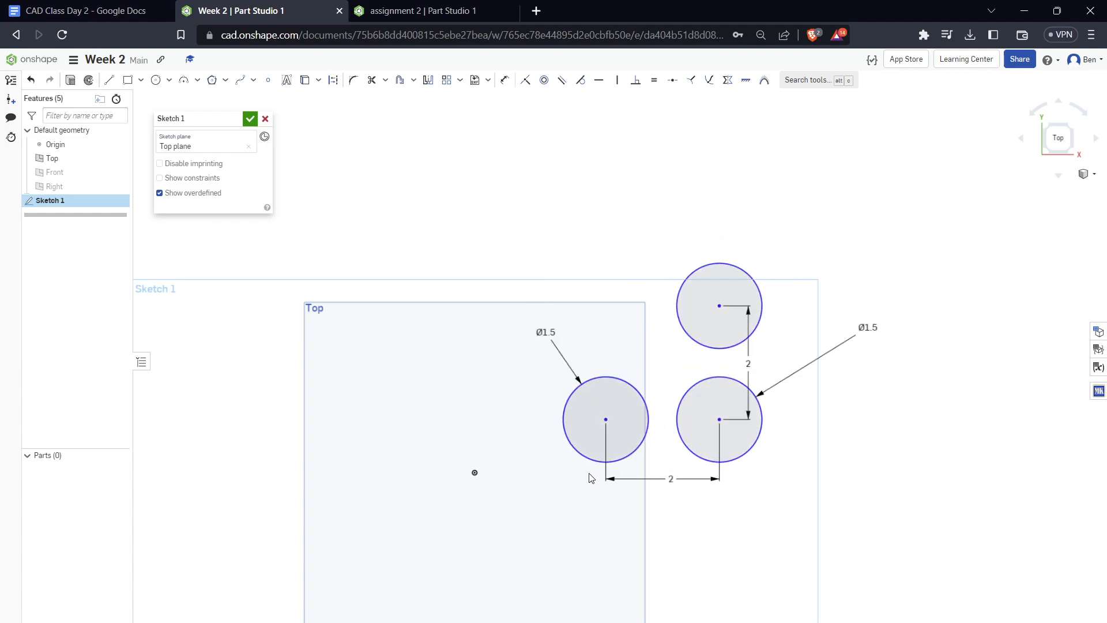
Try a Horizontal constraint between the left circle's centre and the origin, move the circles to test it, and undo the move
left_click(475, 473)
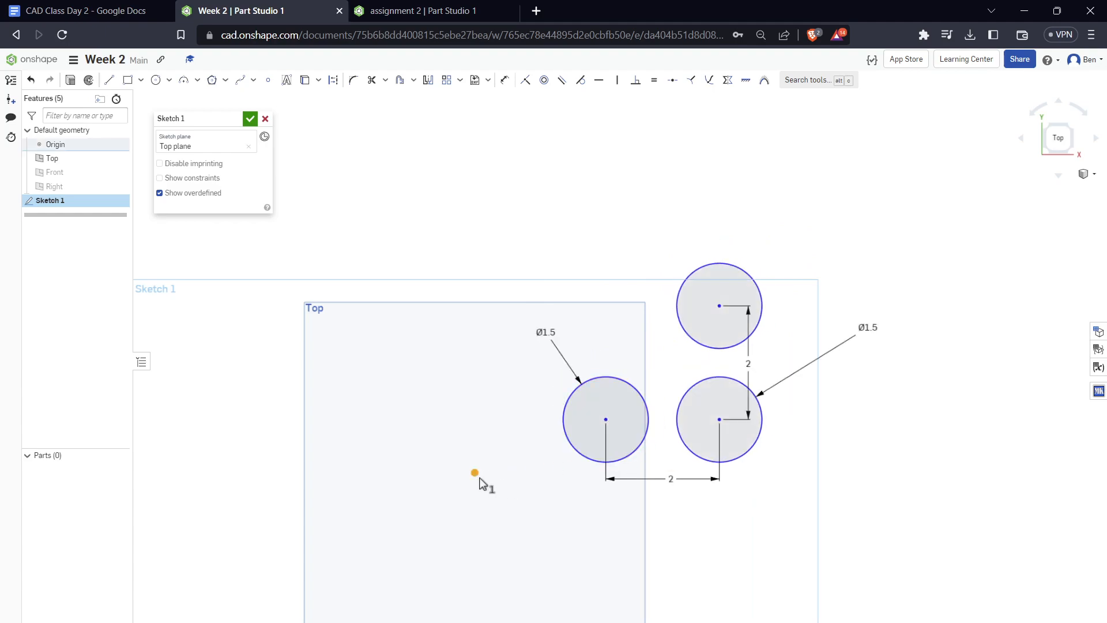
left_click(504, 489)
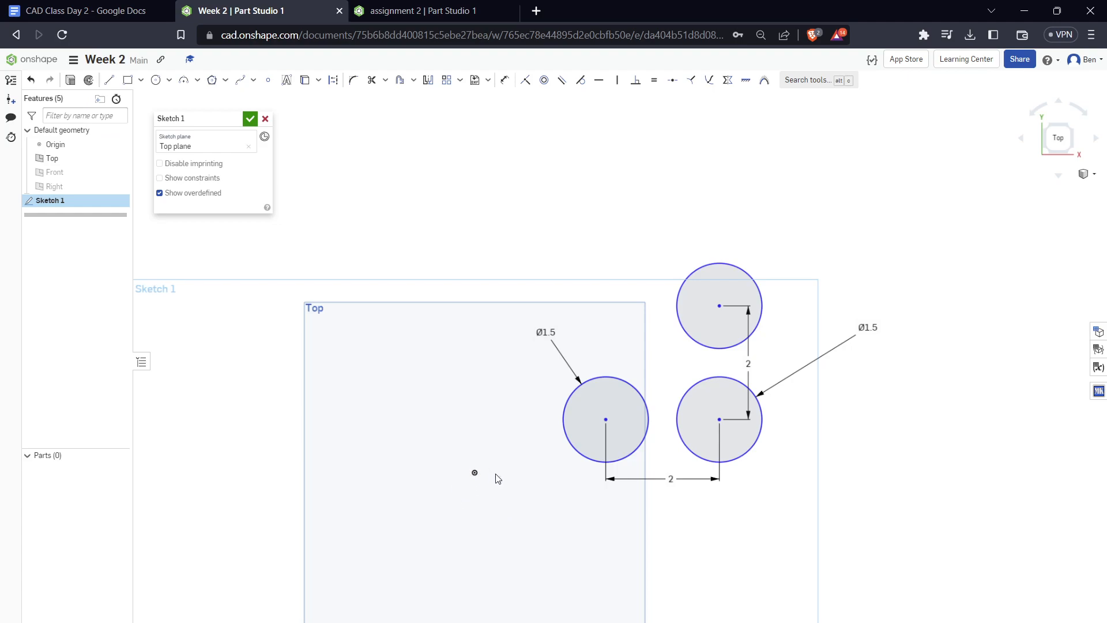
mouse_move(607, 418)
left_mouse_down()
mouse_move(536, 467)
mouse_move(476, 480)
mouse_move(570, 476)
left_mouse_up()
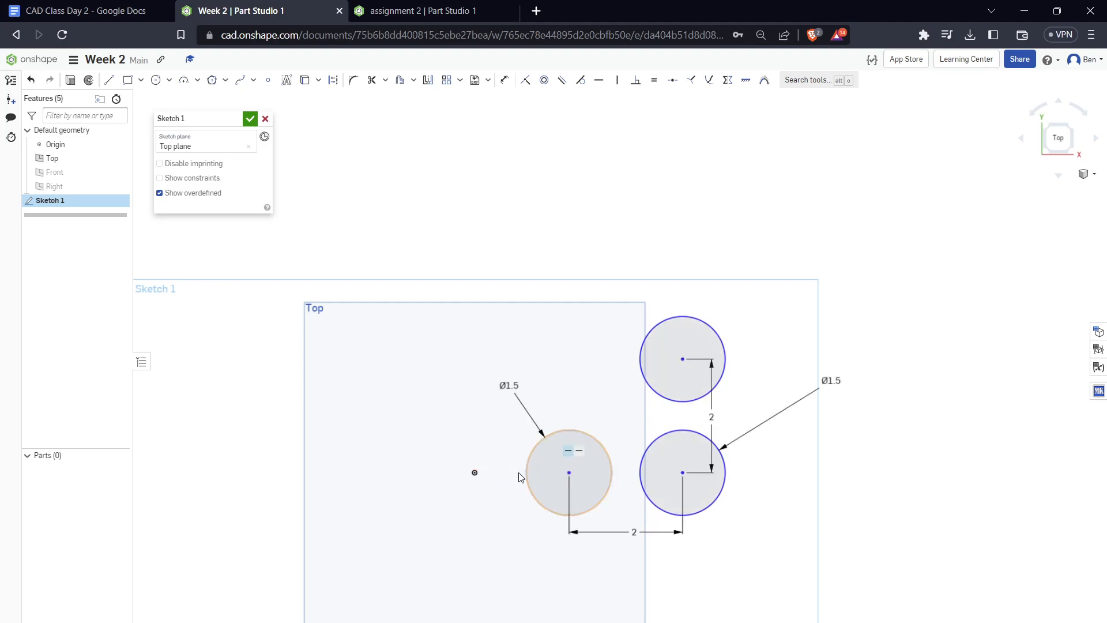
left_click_drag(566, 472, 662, 496)
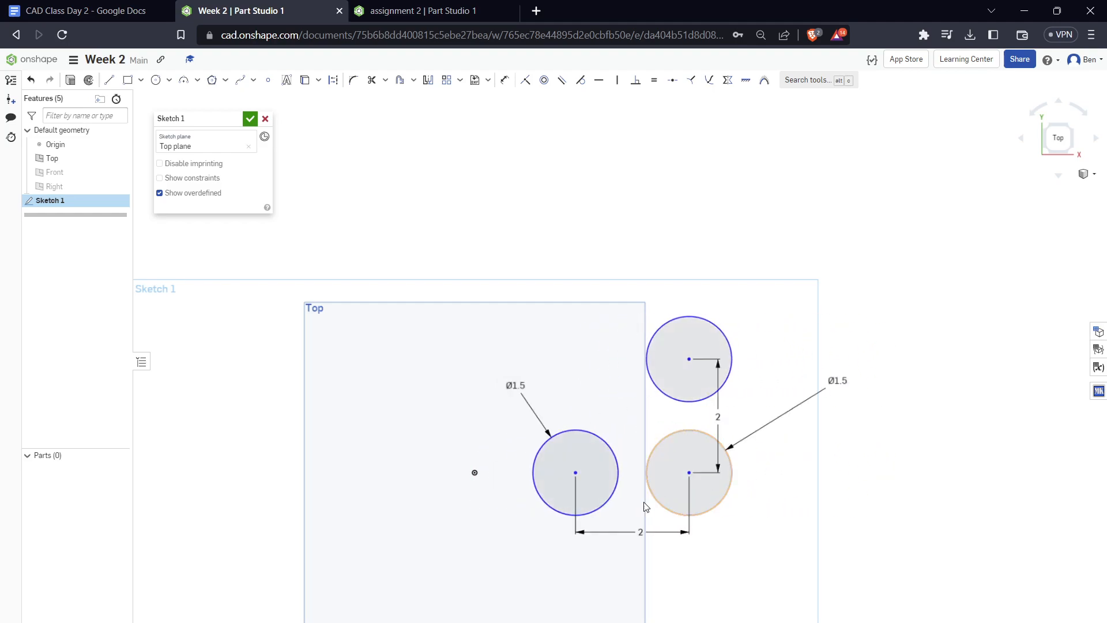
left_click_drag(566, 472, 592, 430)
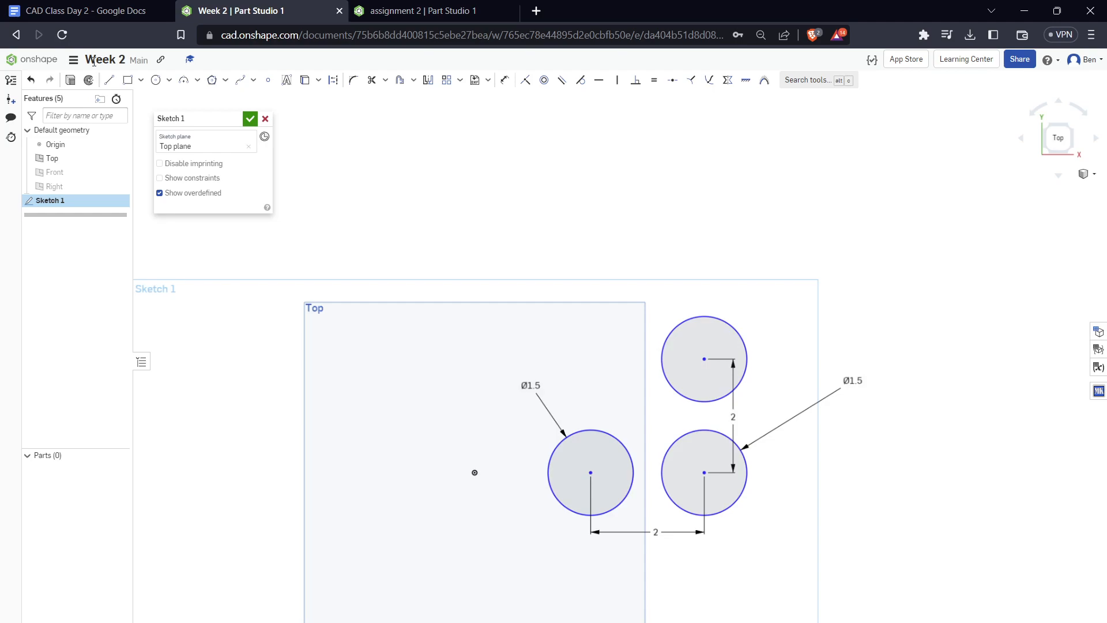
left_click(30, 79)
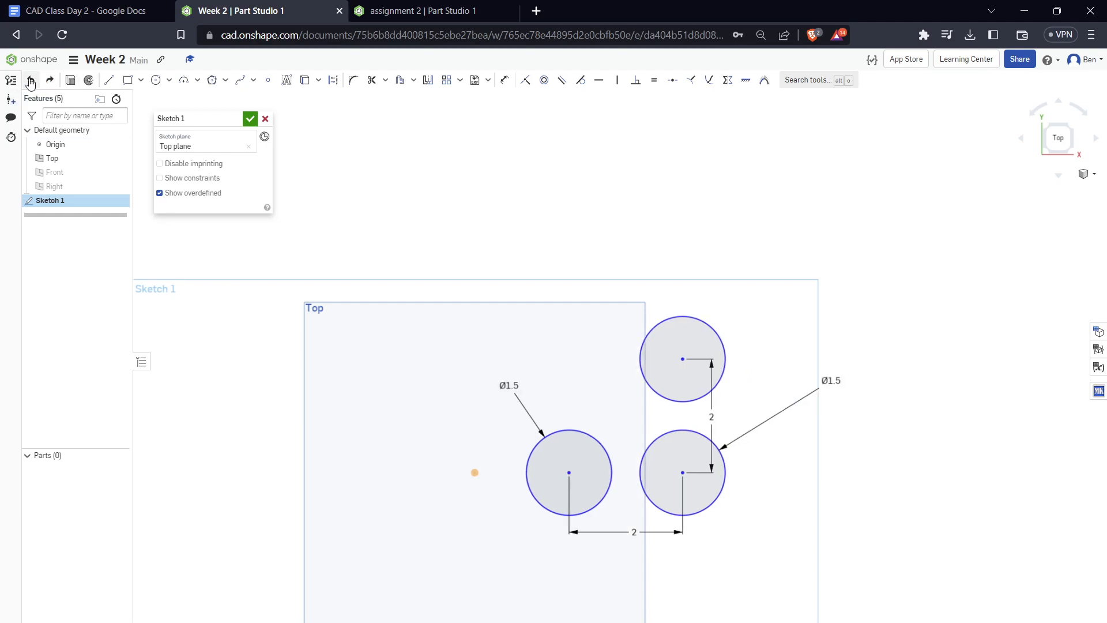
Try a Vertical constraint between the left circle's centre and the origin, and undo it
left_click_drag(609, 419, 574, 346)
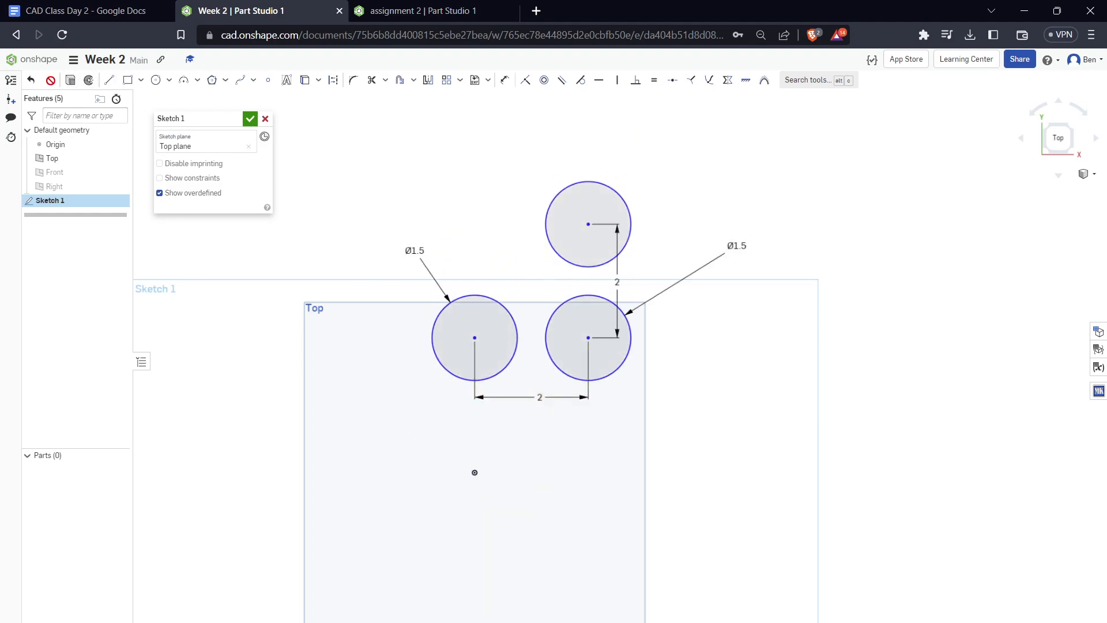
left_click(33, 82)
left_click(33, 82)
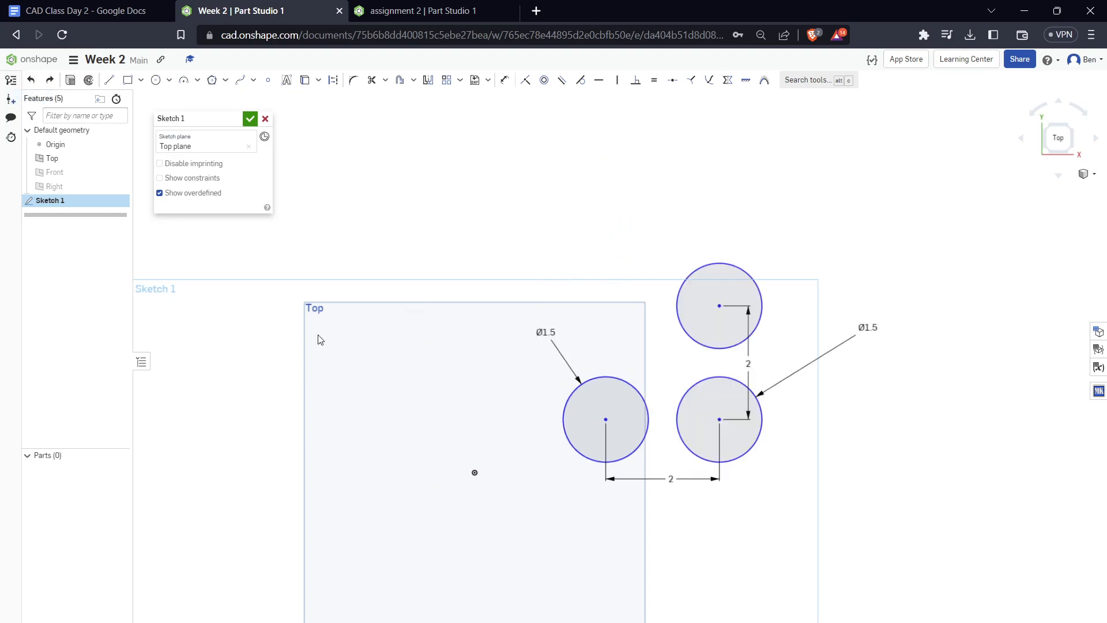
Move the left circle near the origin and make its centre coincident with the origin
left_click_drag(603, 421, 522, 450)
scroll(504, 486, "down", 5)
scroll(504, 489, "up", 10)
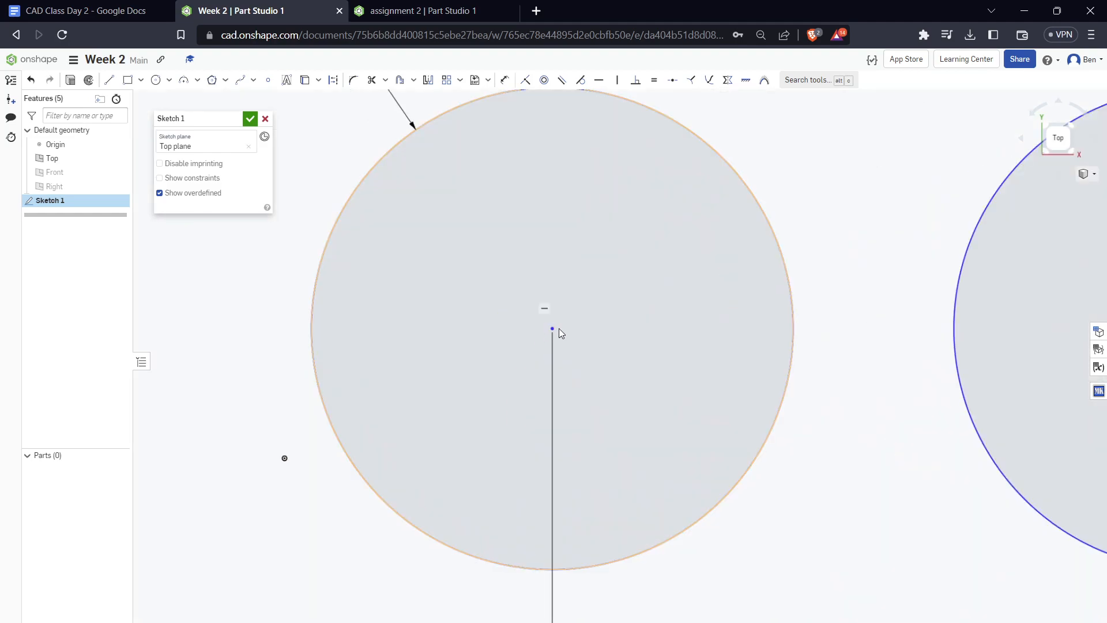
left_click_drag(553, 329, 283, 461)
scroll(588, 400, "down", 5)
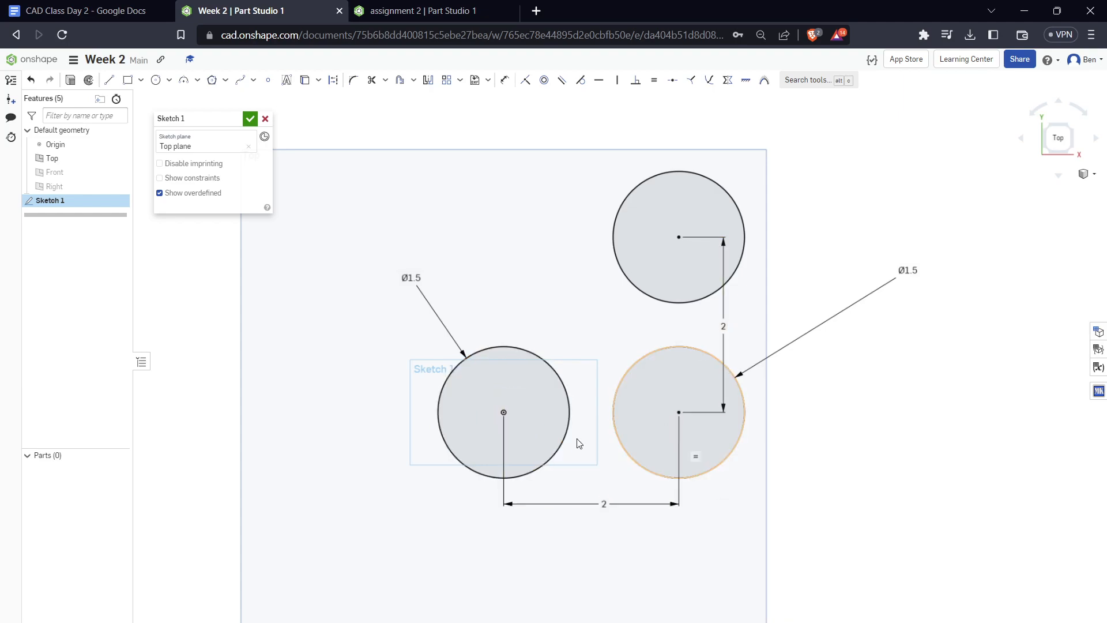
Try to move the upper circle to test whether the sketch is fully defined
scroll(613, 526, "down", 1)
scroll(596, 539, "up", 3)
scroll(583, 504, "down", 5)
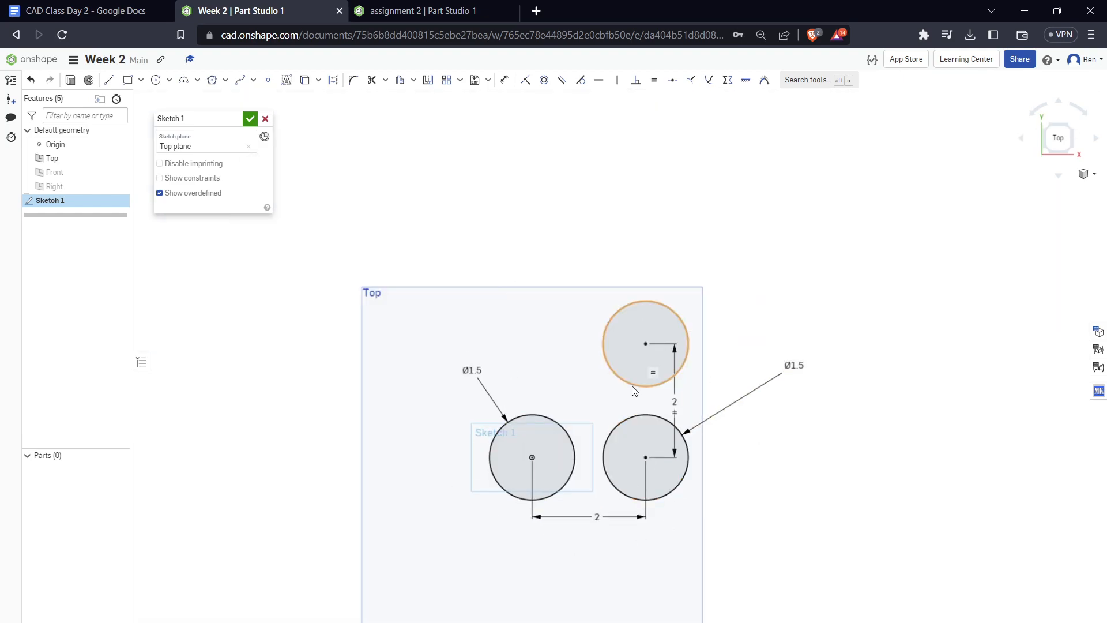
left_click_drag(632, 386, 703, 412)
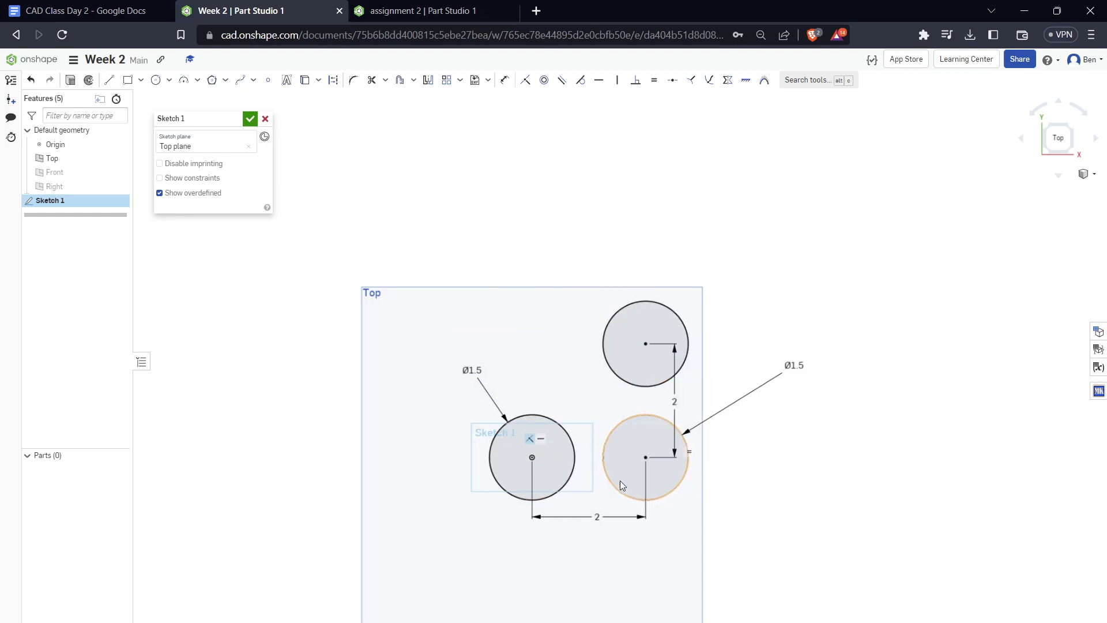
Try a second horizontal dimension of 3 in between the left and lower right circle centres, and delete it
scroll(621, 480, "up", 3)
key("u")
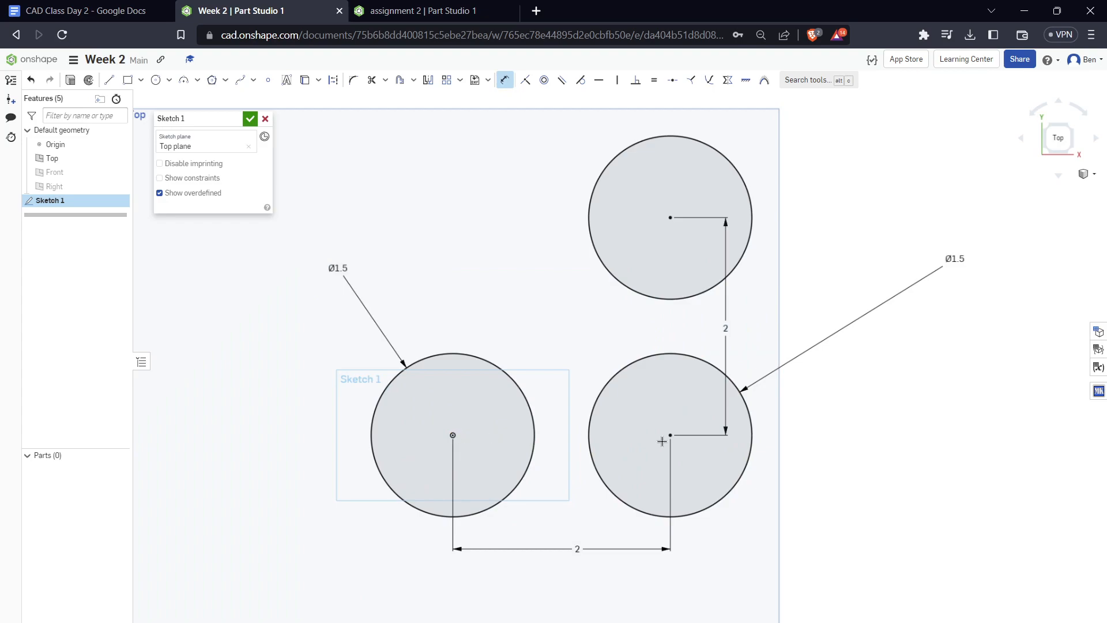
left_click(670, 435)
left_click(620, 337)
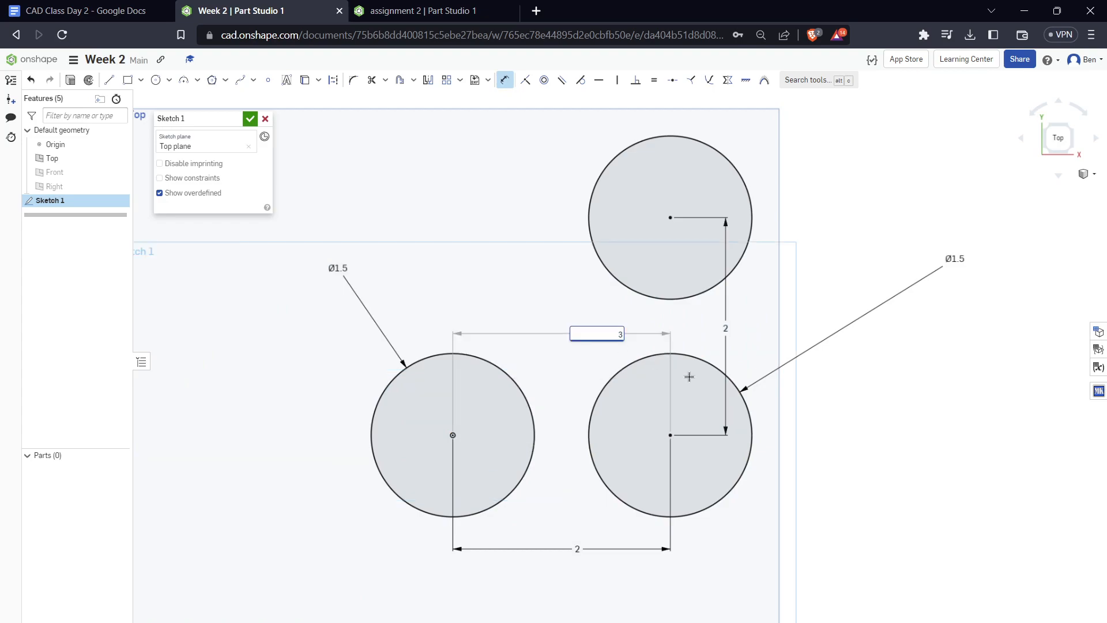
key("Return")
key("Escape")
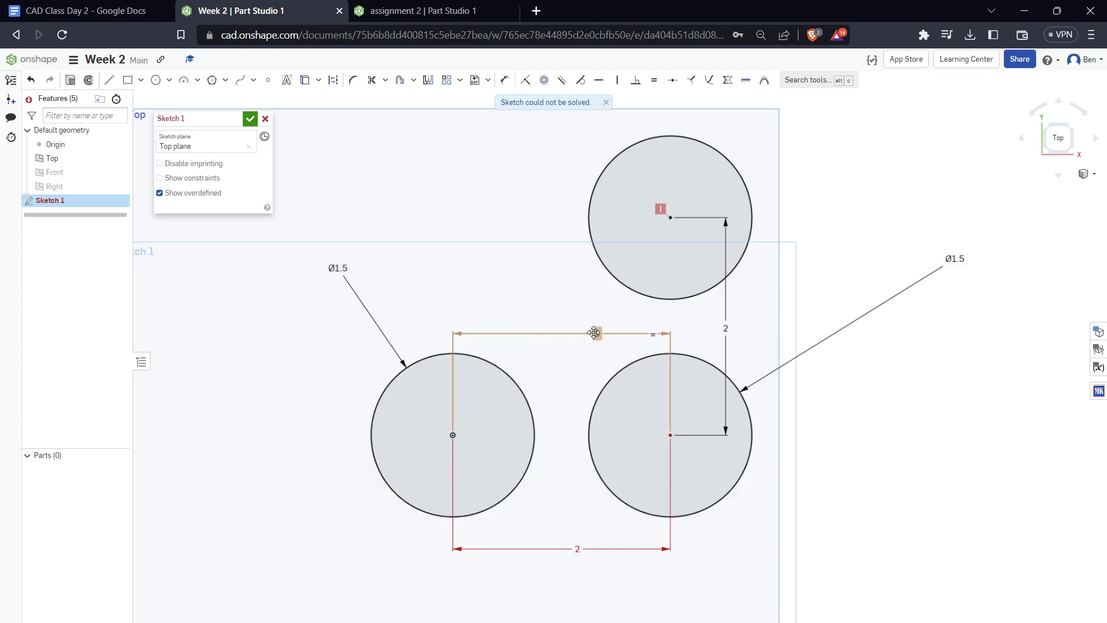
key("Delete")
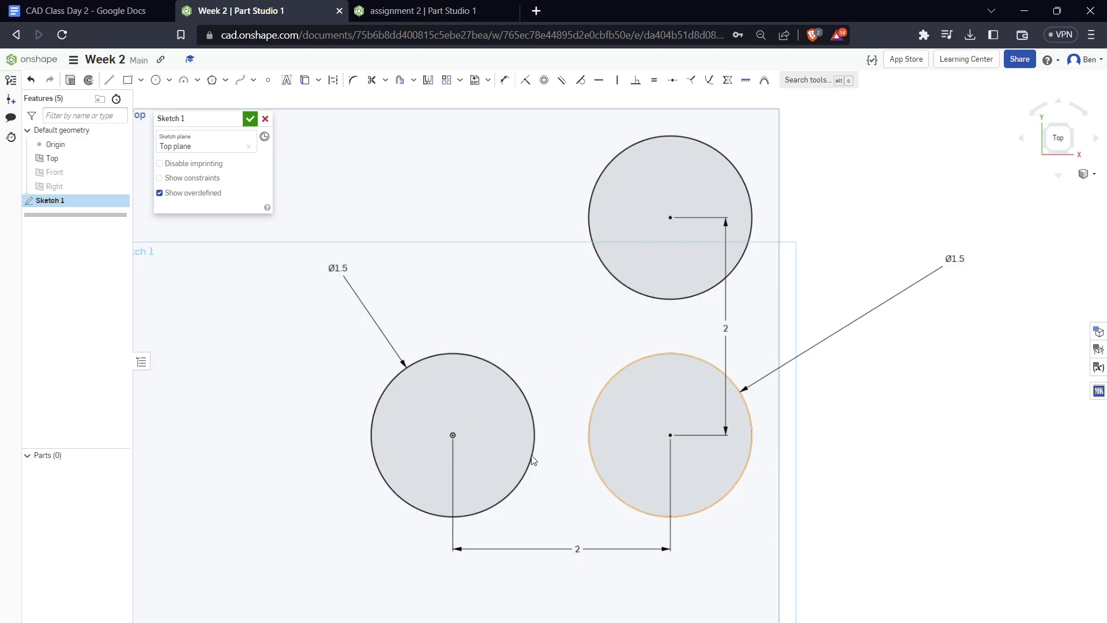
Undo back to before the left circle was tied to the origin, and move the circles up and right of the origin
left_click_drag(487, 361, 725, 88)
scroll(614, 605, "down", 5)
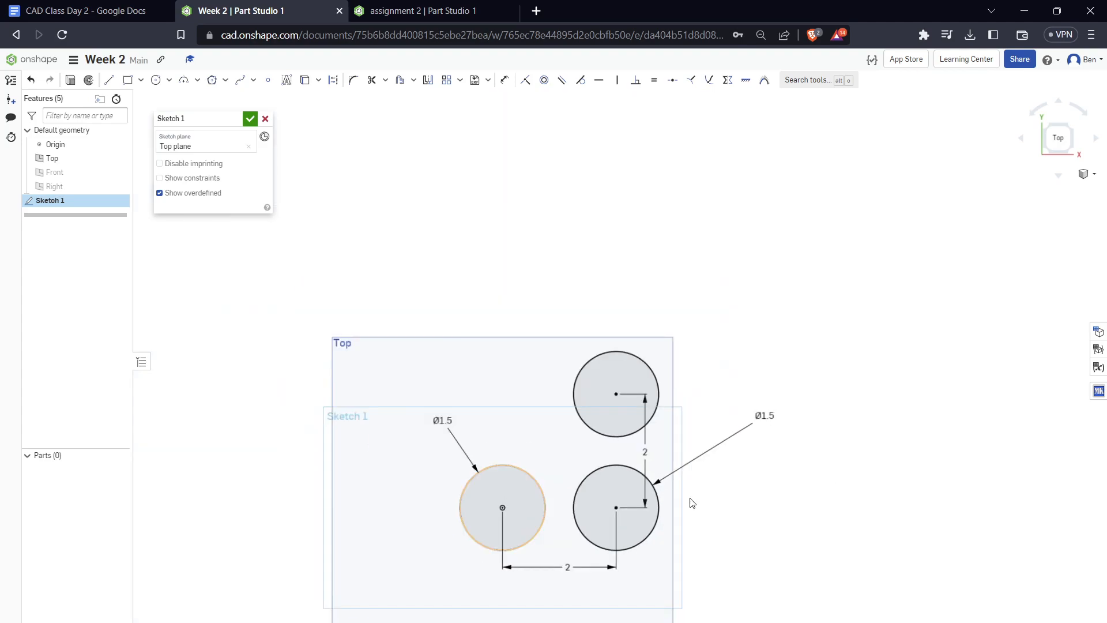
left_click(31, 81)
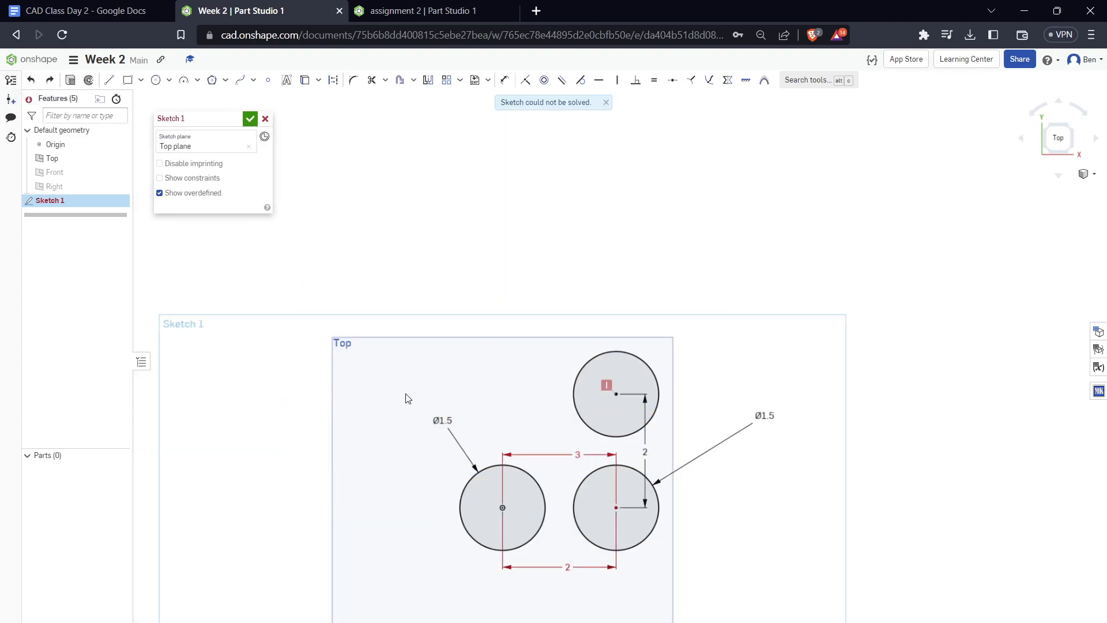
left_click(32, 80)
left_click(35, 86)
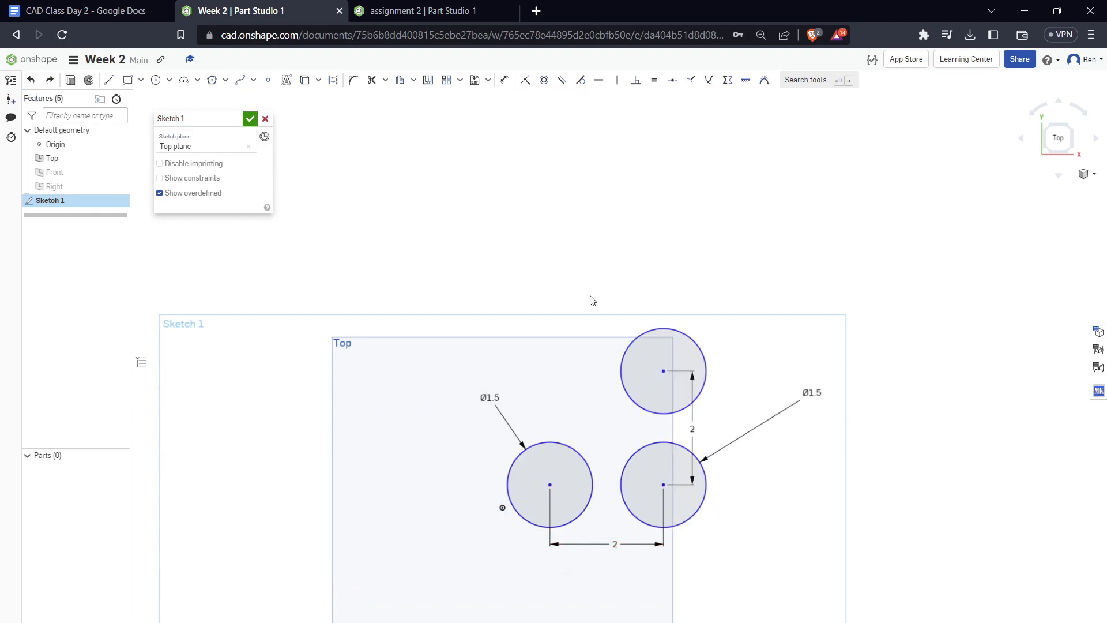
scroll(779, 546, "up", 4)
scroll(810, 554, "down", 3)
left_click_drag(560, 491, 603, 424)
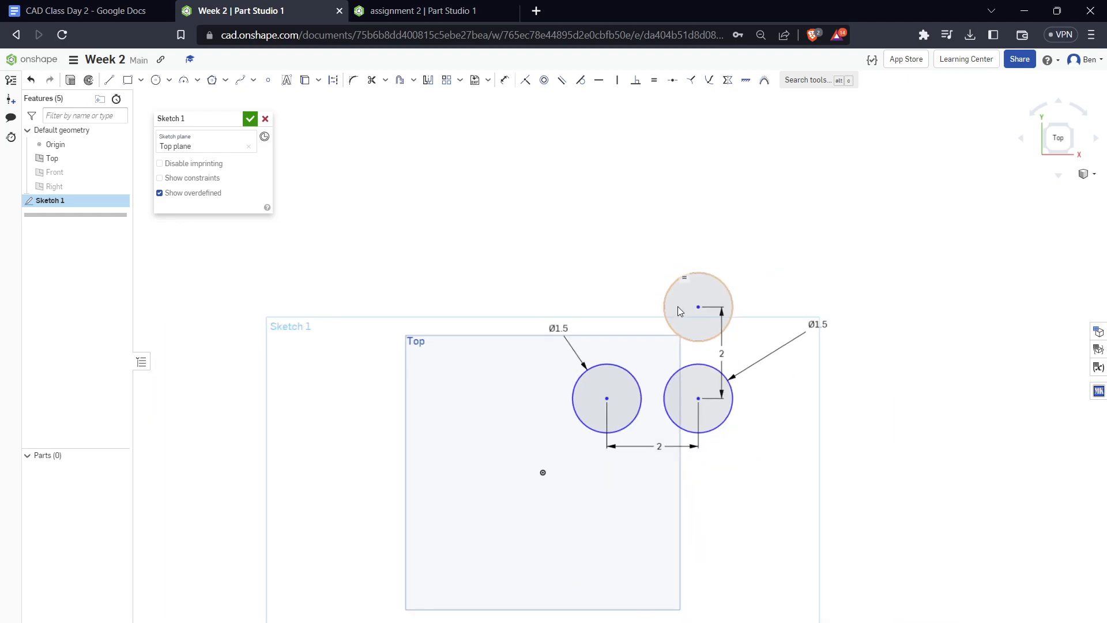
Draw a diagonal line from the upper circle's left edge down to a free point just above the left circle
scroll(677, 306, "up", 2)
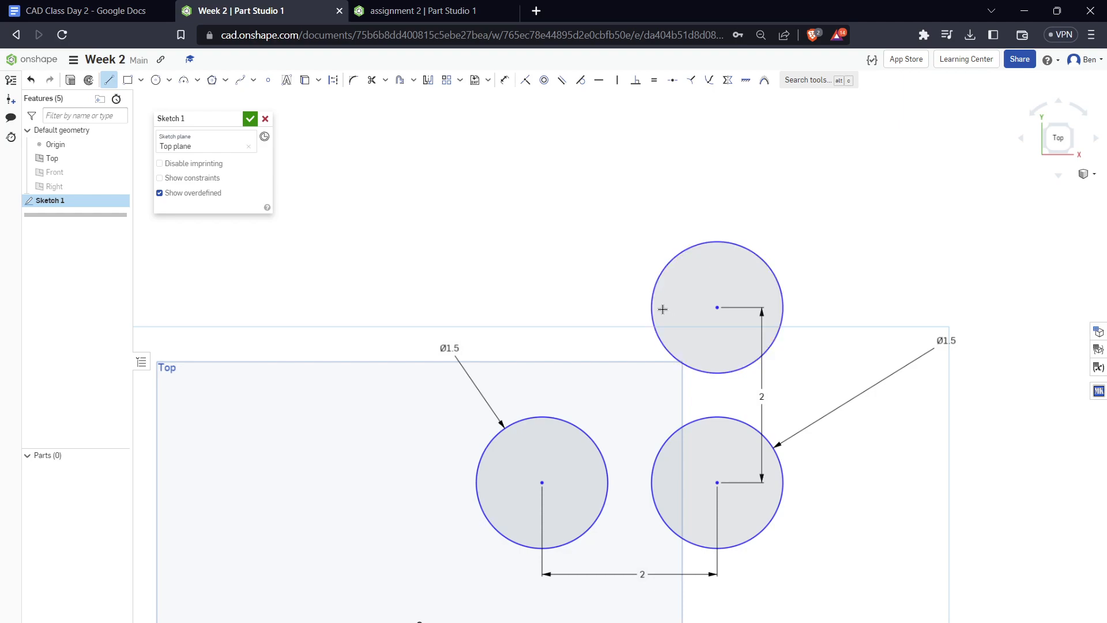
mouse_move(654, 286)
left_mouse_down()
mouse_move(593, 361)
mouse_move(556, 302)
mouse_move(621, 321)
left_mouse_up()
mouse_move(580, 387)
left_mouse_down()
mouse_move(555, 422)
mouse_move(550, 405)
left_mouse_up()
left_click(559, 390)
key("Escape")
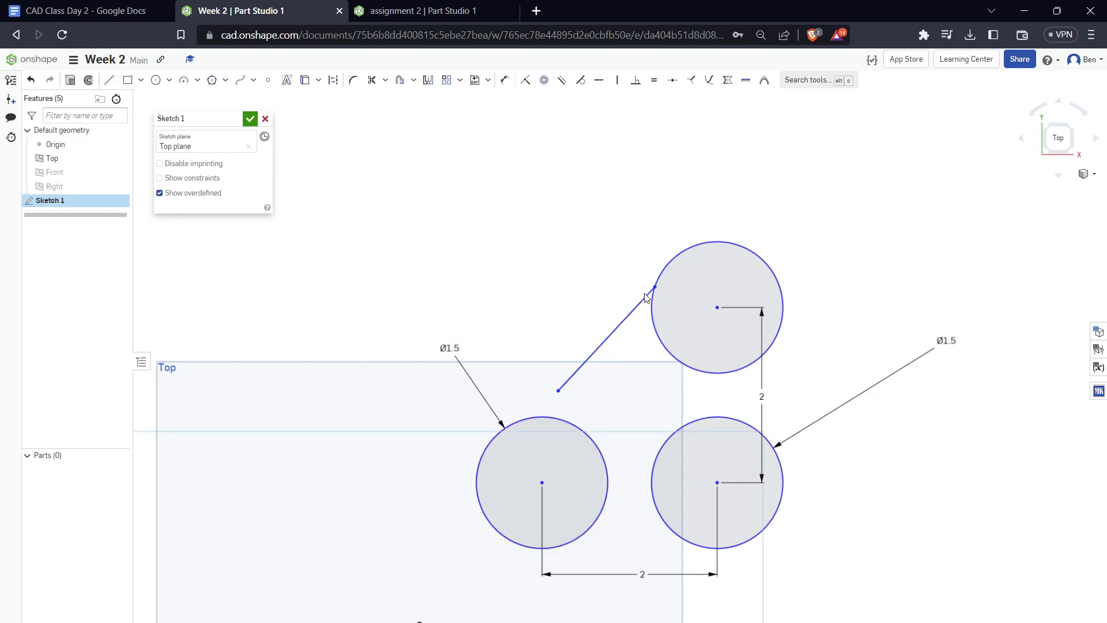
Draw a second line from a free point above the left circle to that circle's upper edge
key("l")
left_click(499, 283)
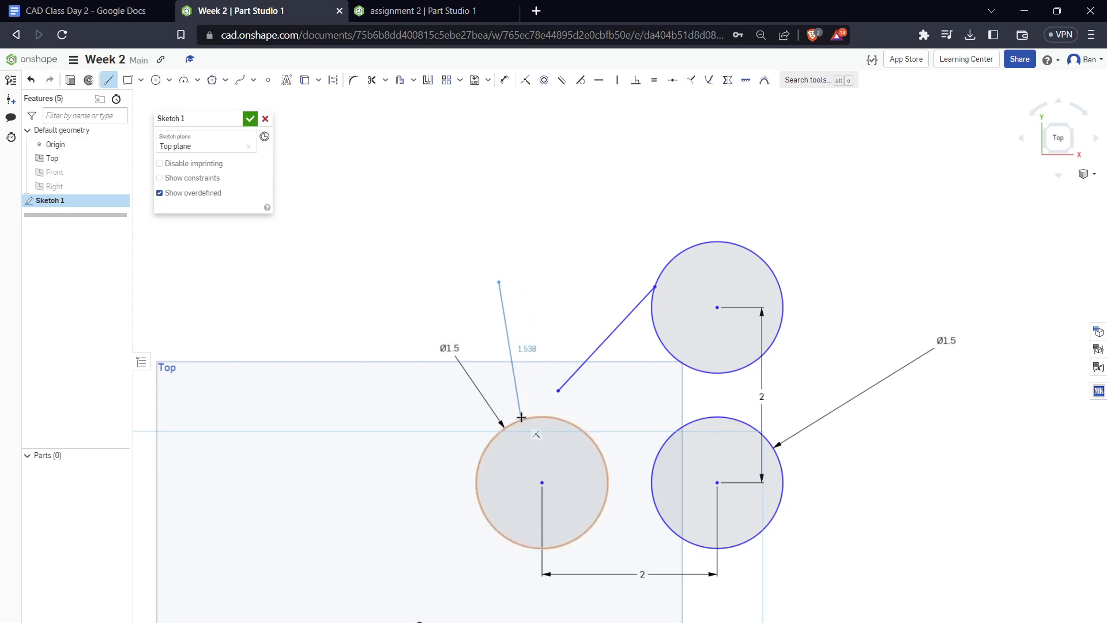
left_click(526, 418)
key("Escape")
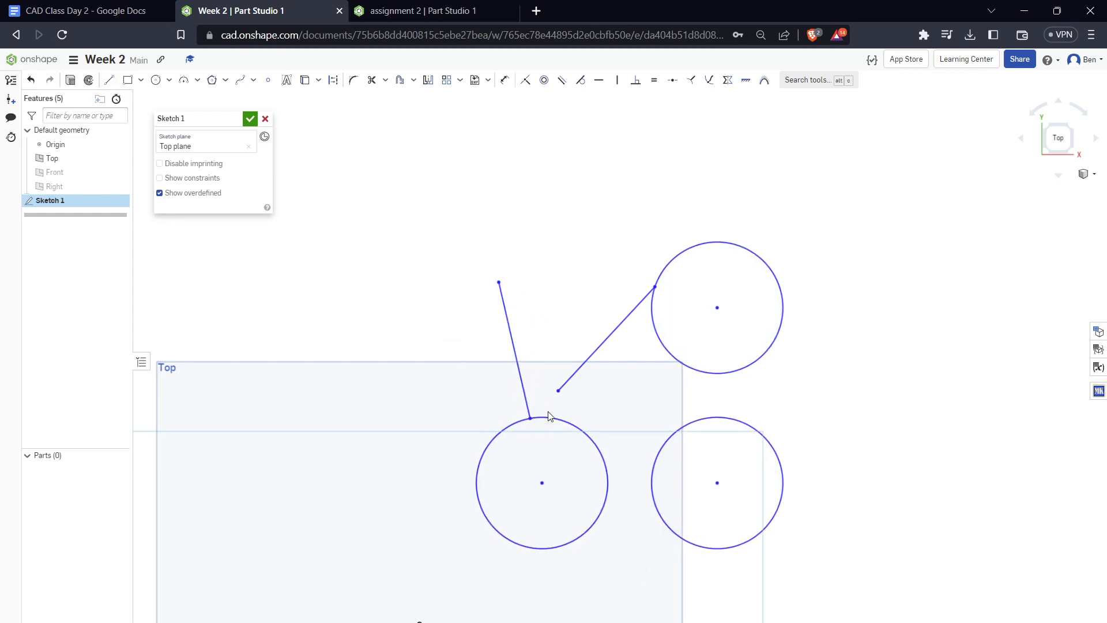
Apply a Coincident constraint between the diagonal line's free lower endpoint and the left circle
scroll(544, 420, "up", 7)
scroll(554, 430, "down", 6)
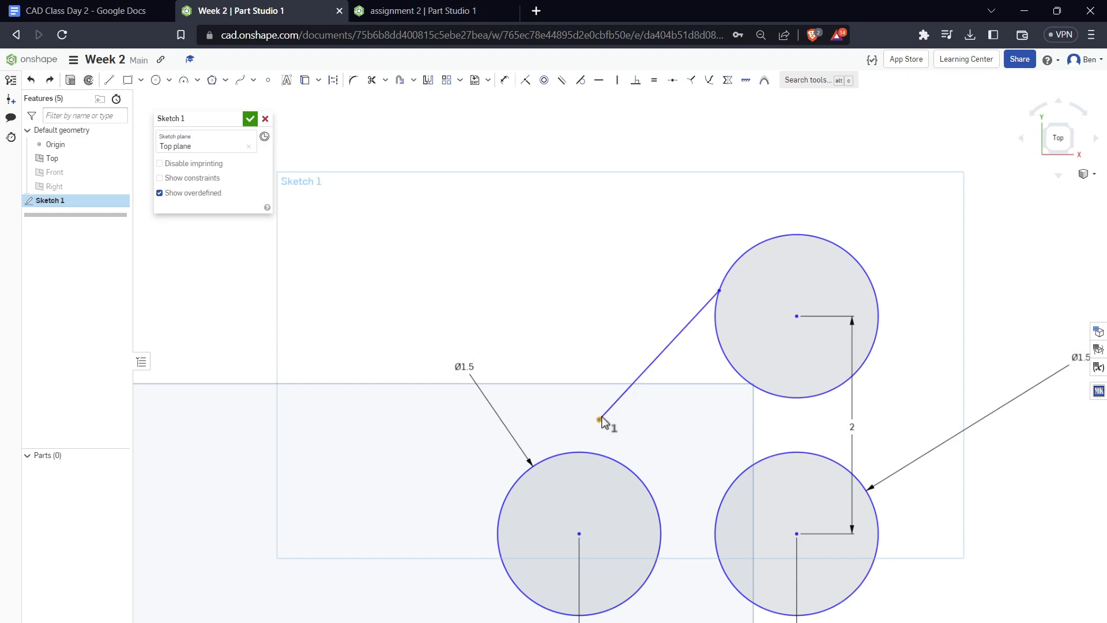
left_click(604, 459)
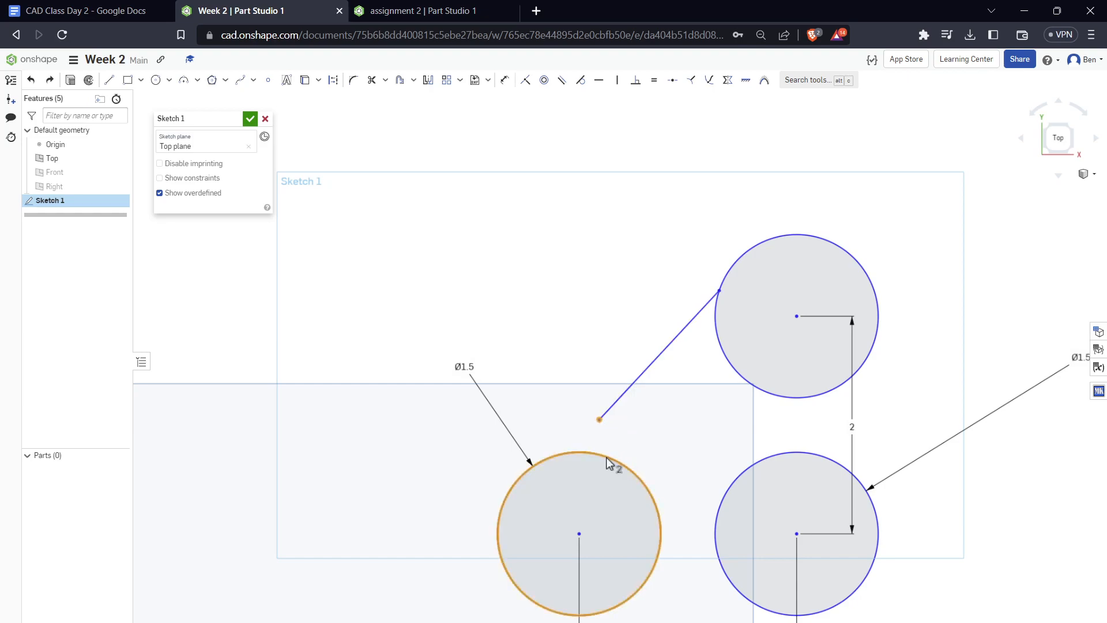
left_click(526, 82)
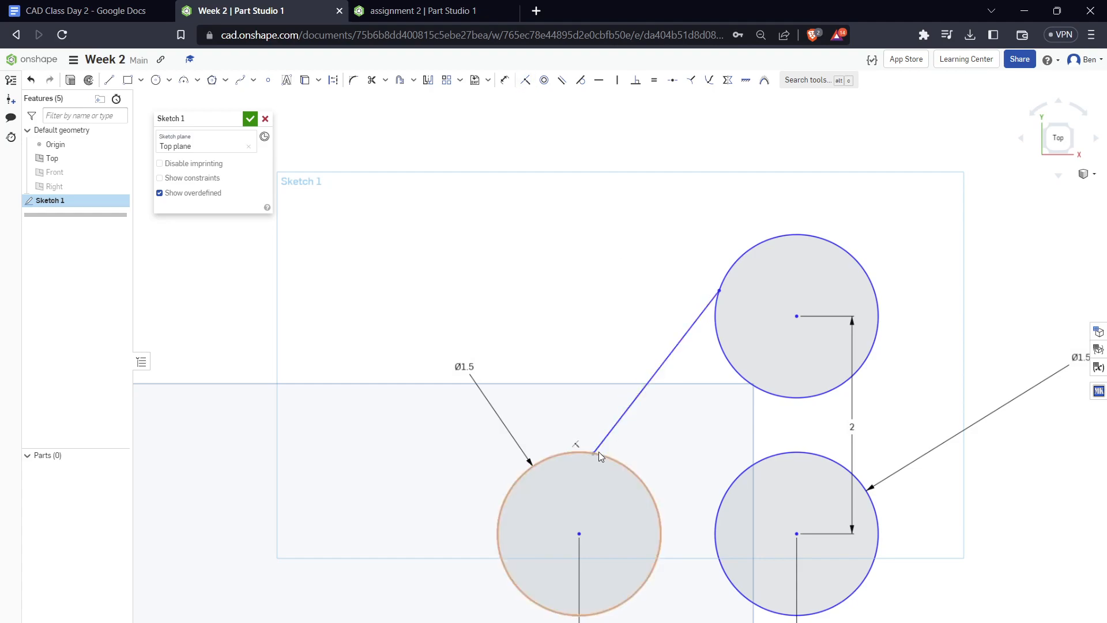
Move the diagonal line's lower and upper endpoints to test how they stay on the left and upper circles
mouse_move(594, 454)
left_mouse_down()
mouse_move(577, 451)
mouse_move(597, 443)
mouse_move(663, 465)
mouse_move(557, 425)
left_mouse_up()
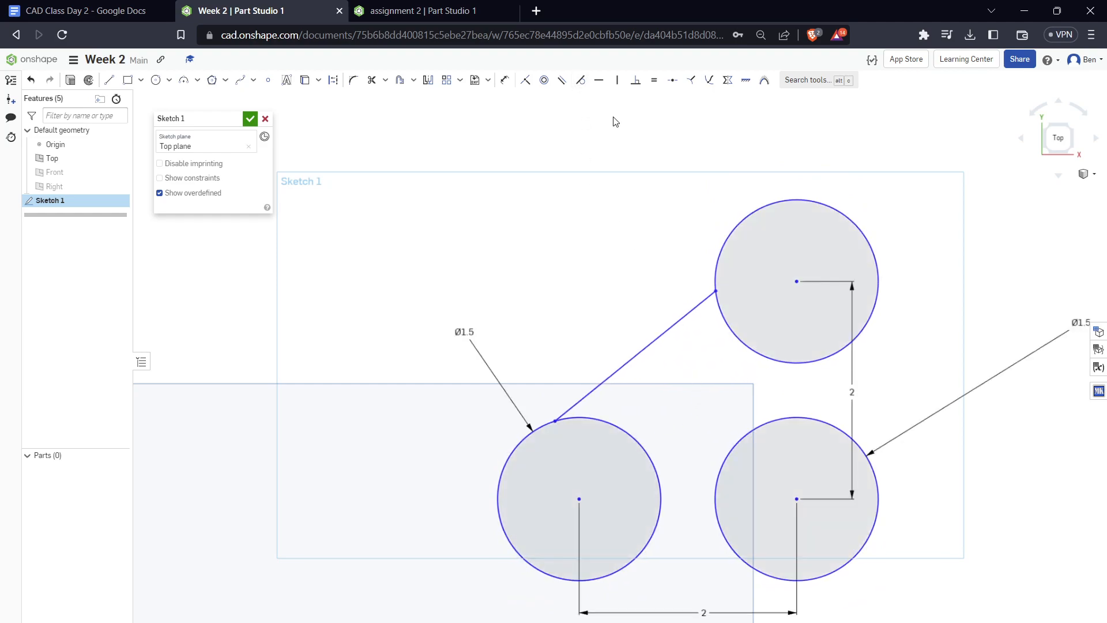
left_click_drag(715, 278, 706, 258)
scroll(701, 224, "up", 3)
scroll(705, 465, "down", 3)
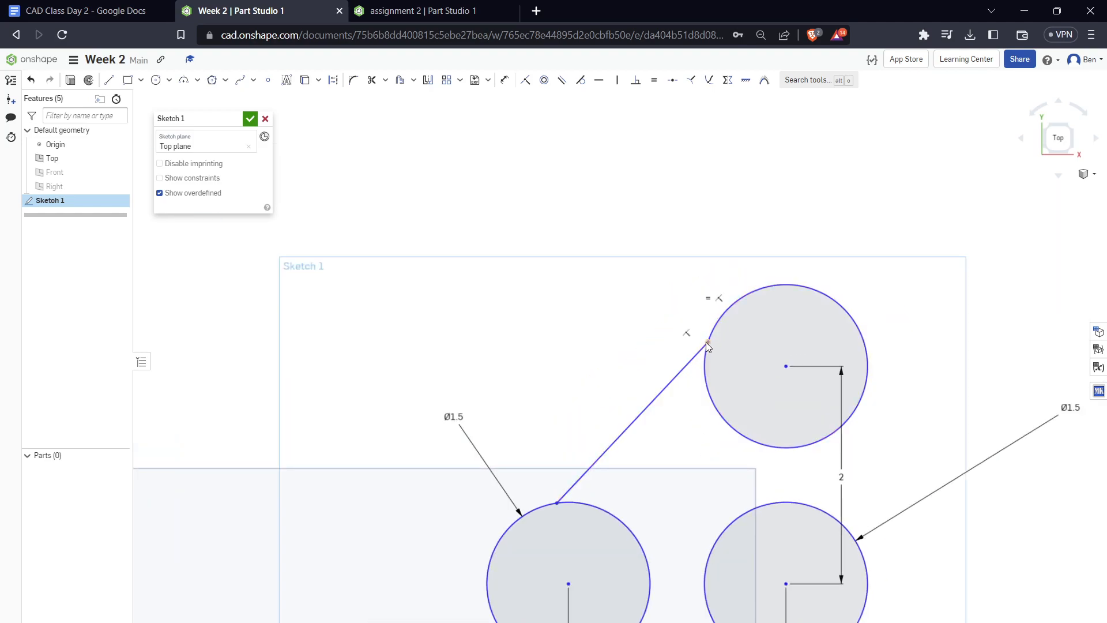
Try to apply a Tangent constraint between the diagonal line's upper endpoint and the upper circle
left_click(742, 306)
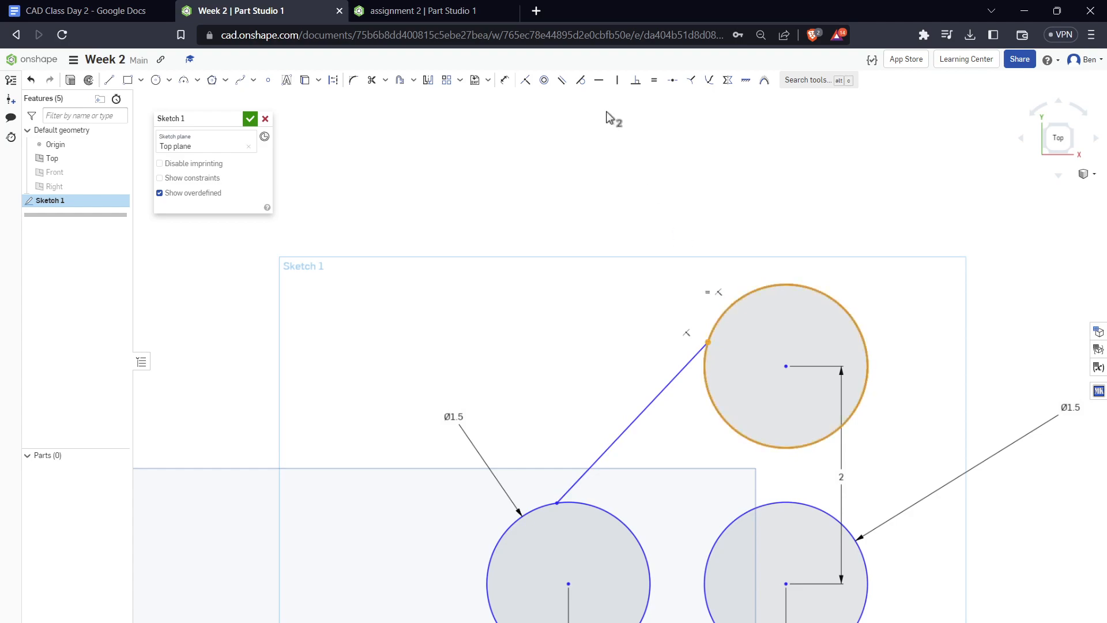
left_click(580, 80)
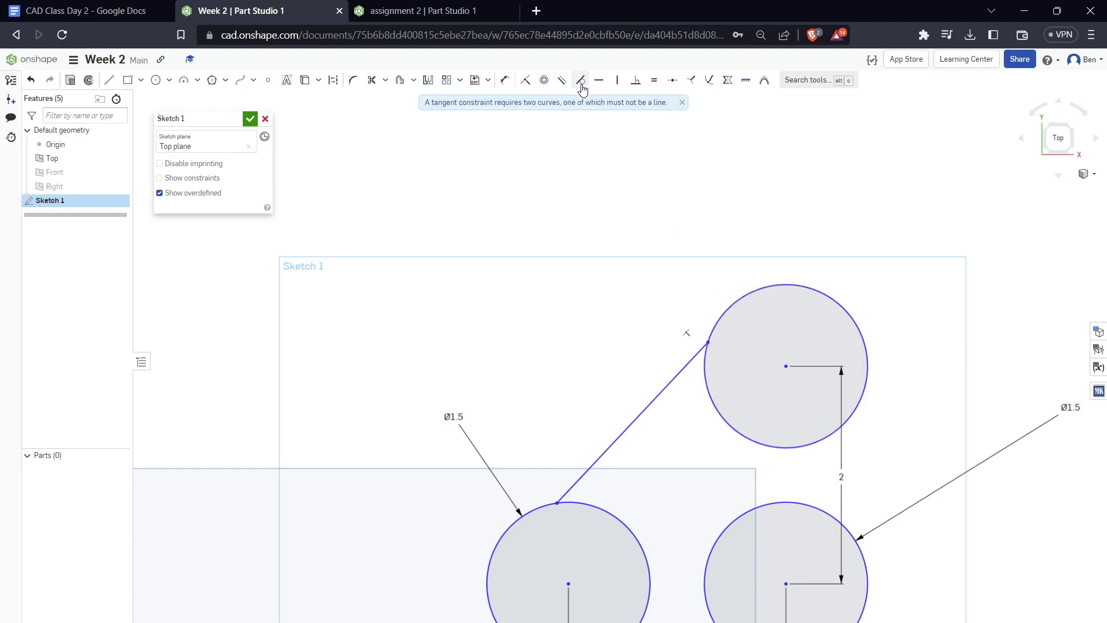
left_click_drag(445, 105, 544, 106)
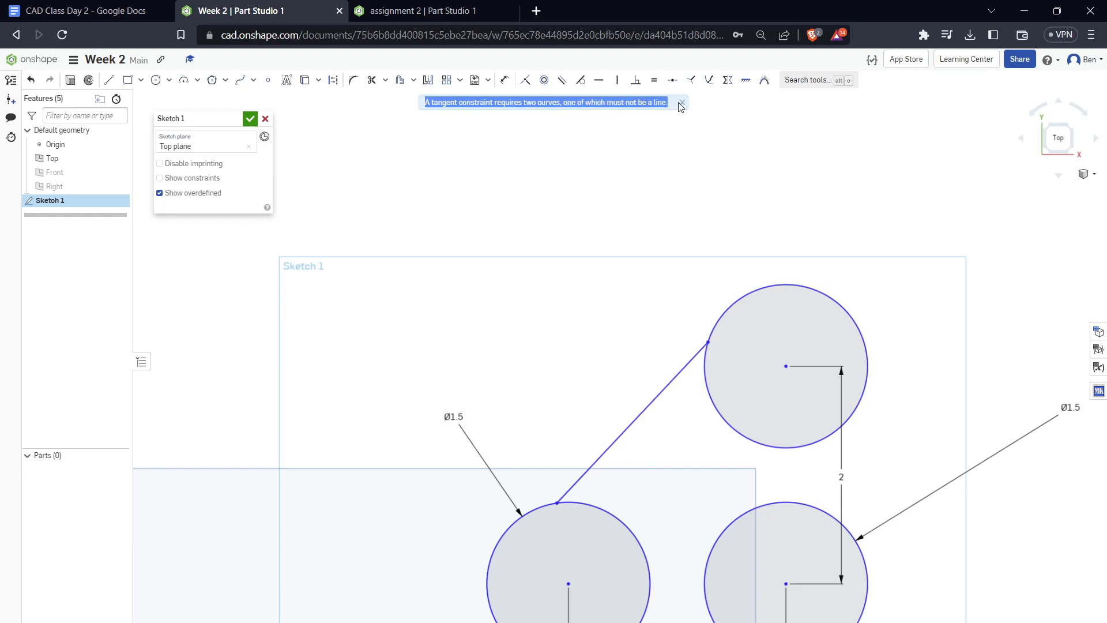
left_click(681, 102)
Apply a Tangent constraint between the long diagonal line and the upper circle
left_click(732, 303)
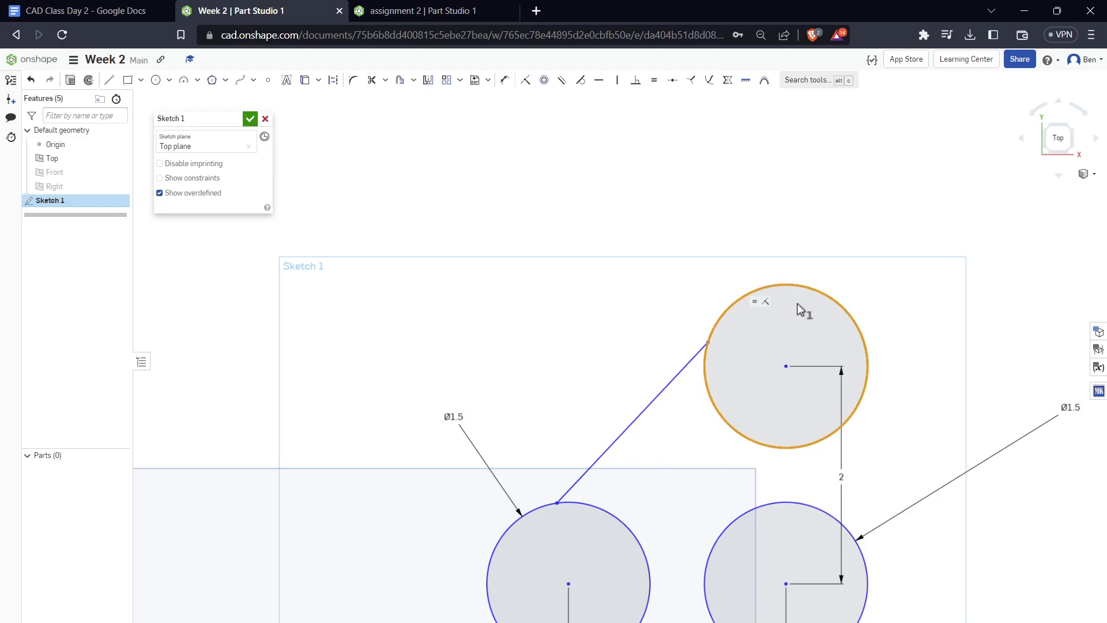
left_click(659, 427)
left_click(649, 404)
left_click(637, 408)
left_click(665, 397)
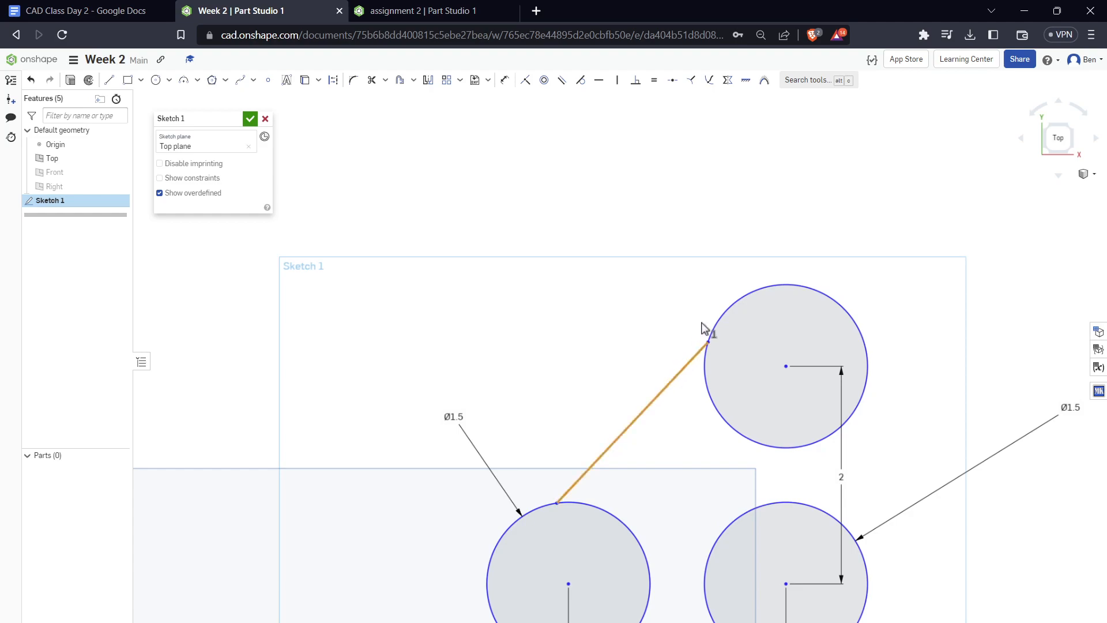
left_click(719, 316)
left_click(579, 80)
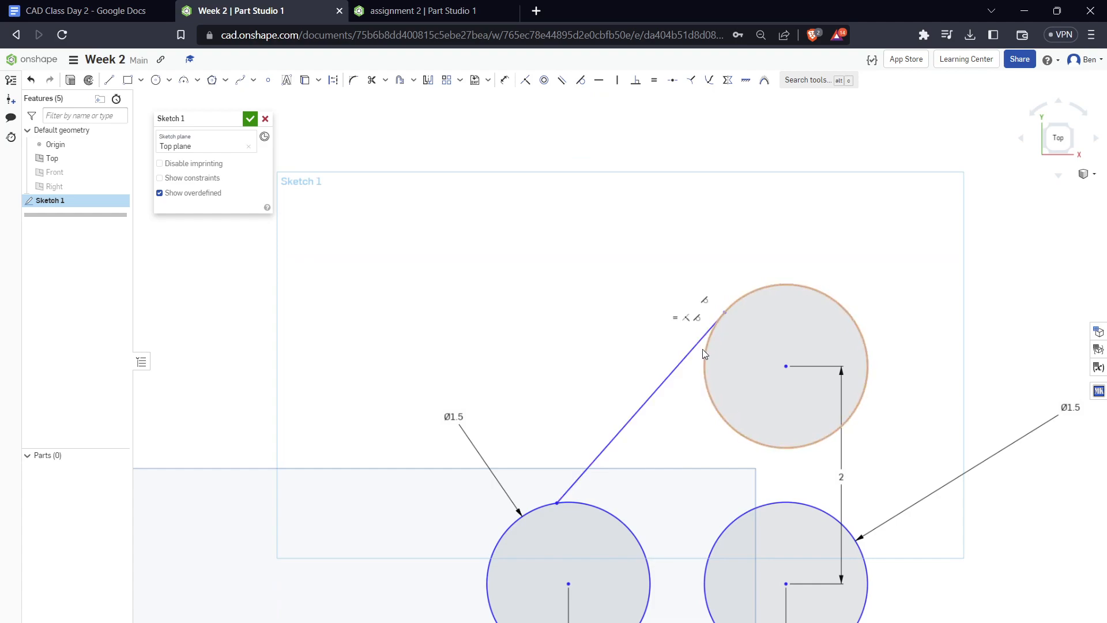
Apply a Tangent constraint between the long diagonal line and the left circle
left_click(589, 468)
left_click(548, 511)
left_click(582, 81)
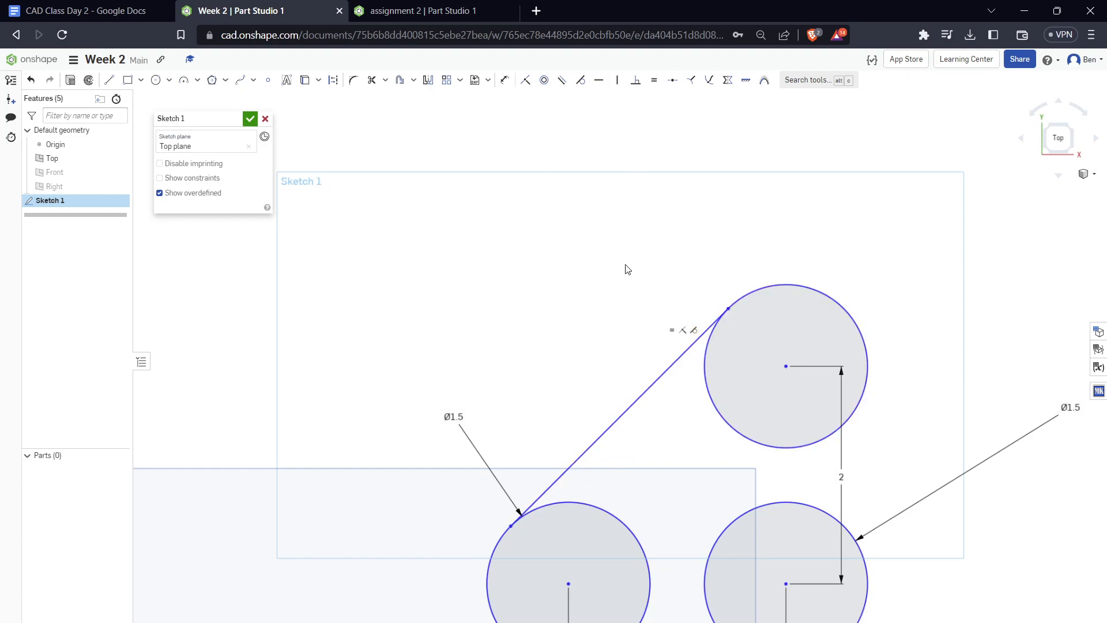
middle_click_drag(597, 314, 480, 100)
scroll(530, 214, "up", 1)
scroll(602, 322, "down", 3)
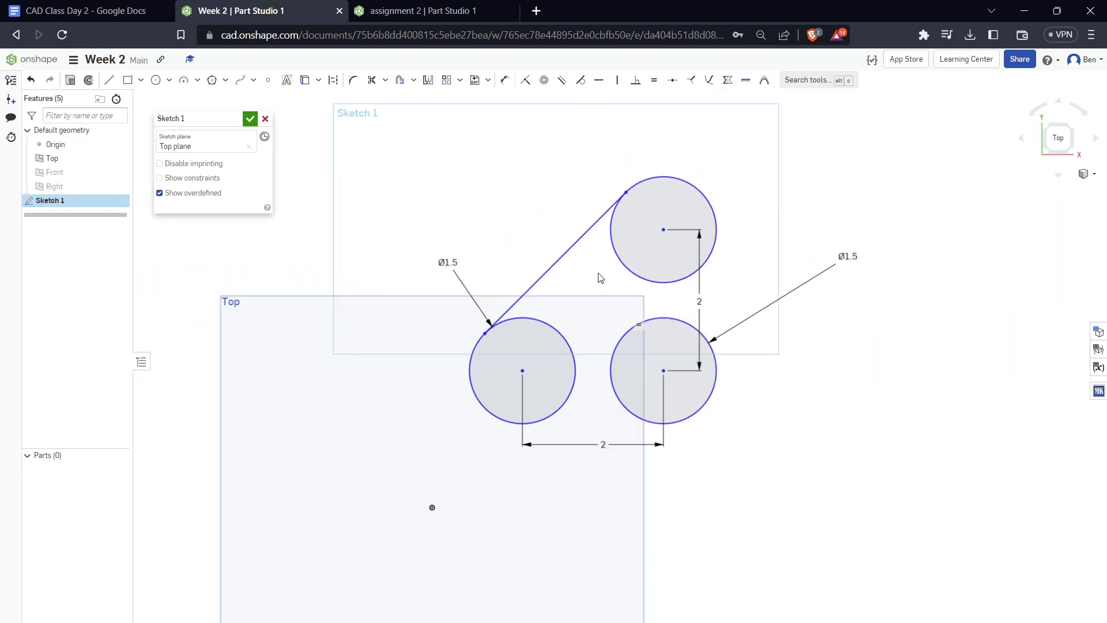
Draw a short inner line from the left circle's lower-right edge to the lower-right circle's upper-left edge, tangent to the left circle
middle_click_drag(598, 277, 616, 379)
scroll(616, 379, "down", 1)
scroll(613, 502, "up", 4)
key("l")
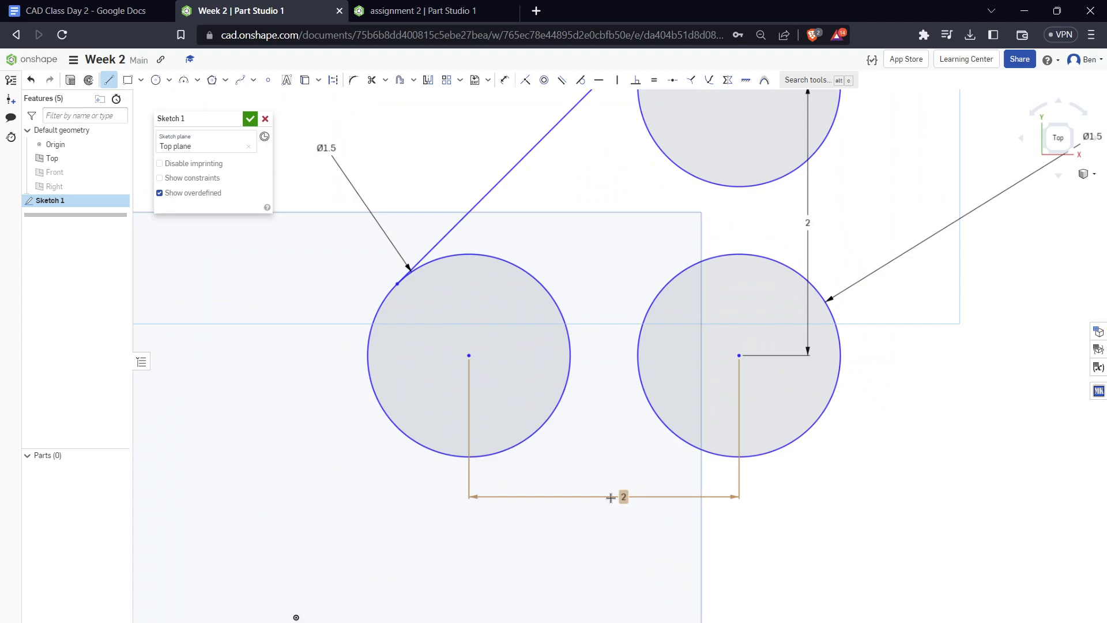
left_click(547, 422)
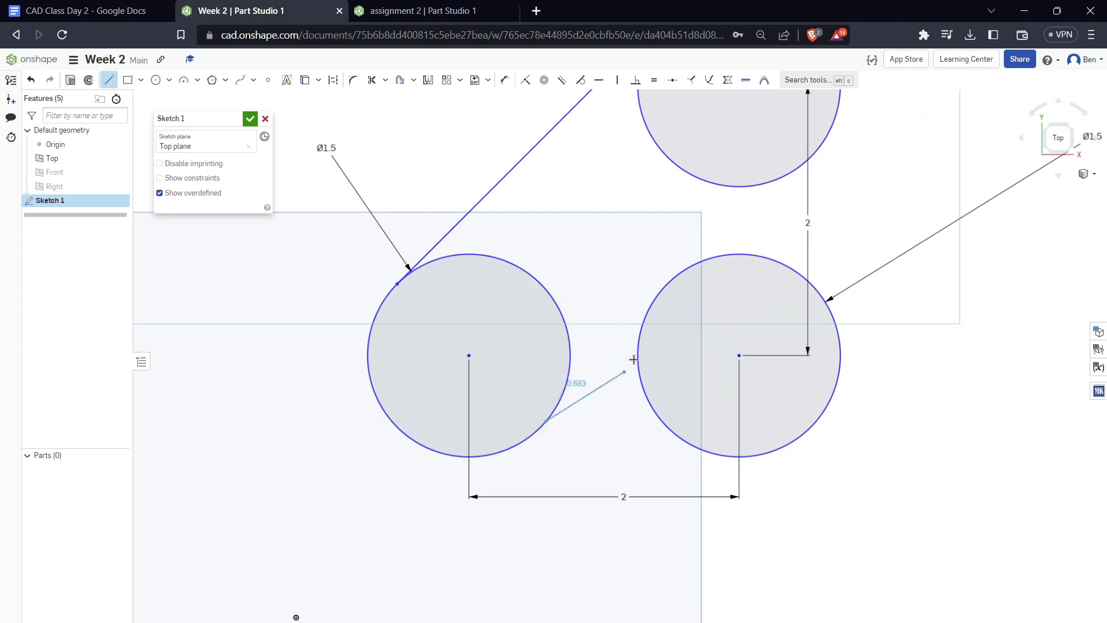
left_click(644, 322)
key("Escape")
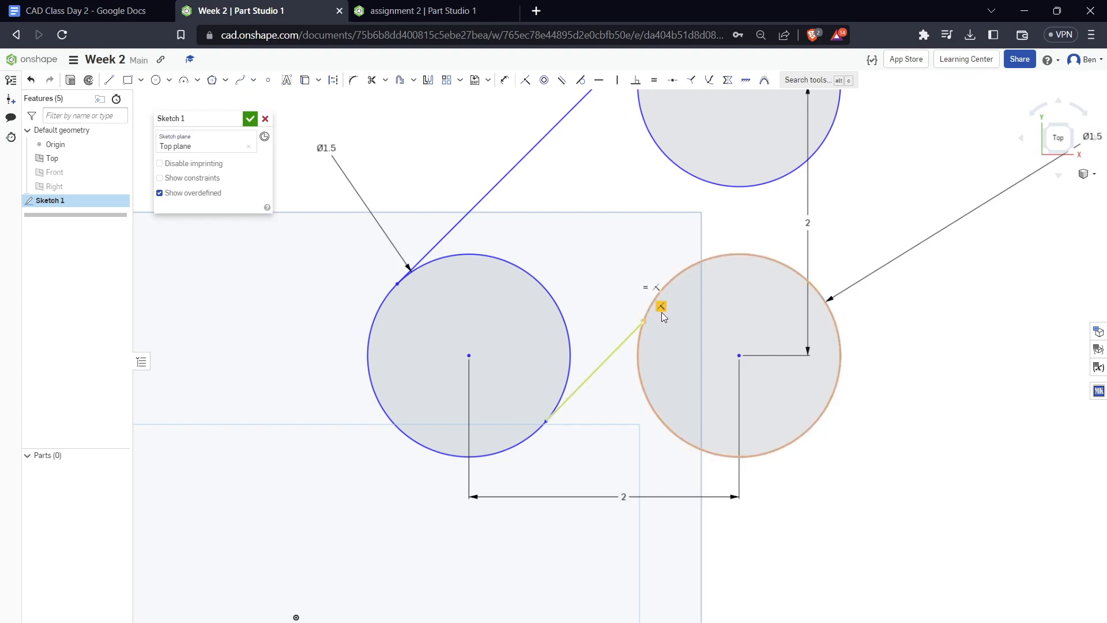
mouse_move(643, 320)
left_mouse_down()
mouse_move(650, 304)
mouse_move(634, 317)
left_mouse_up()
scroll(551, 402, "up", 3)
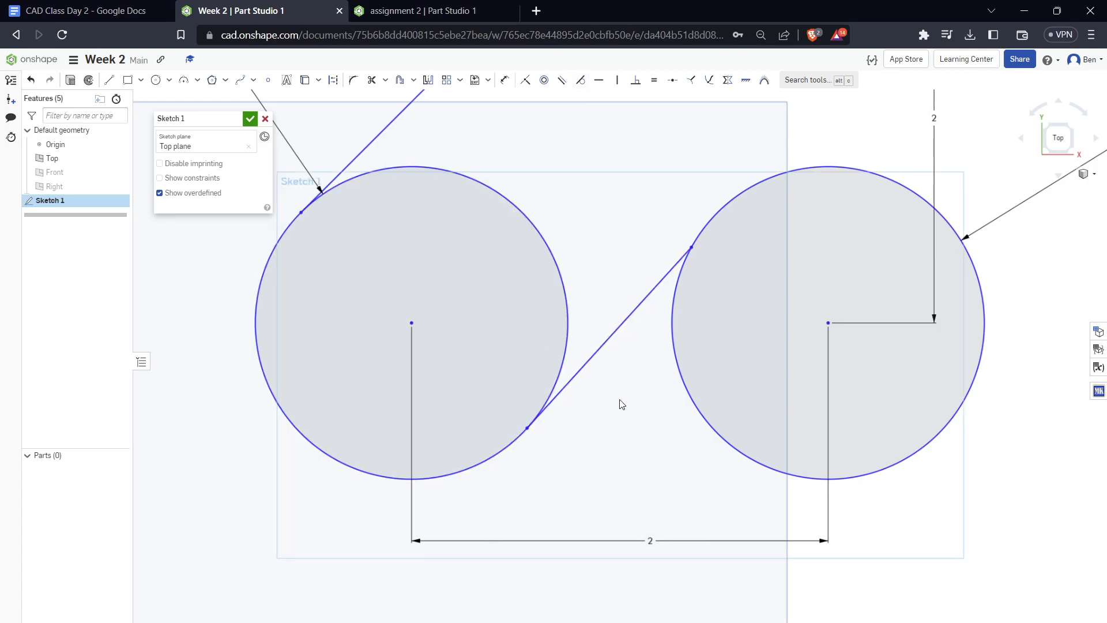
scroll(513, 522, "down", 2)
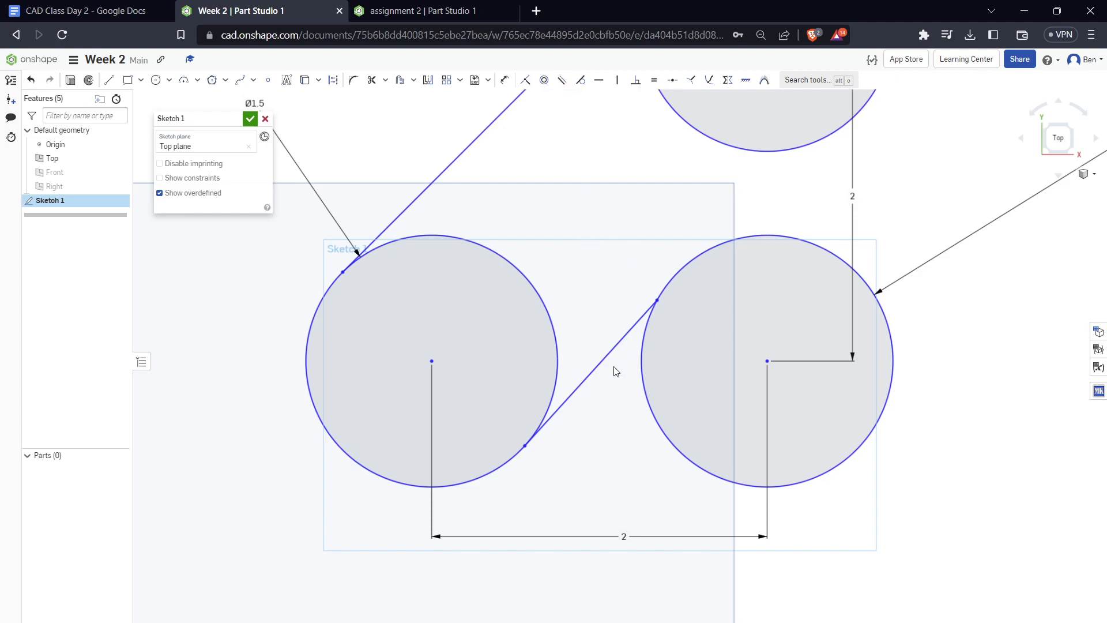
Draw a slanted line and a horizontal line in the empty area above the left circle and apply a Parallel constraint to them
key("f")
key("l")
left_click_drag(372, 218, 500, 156)
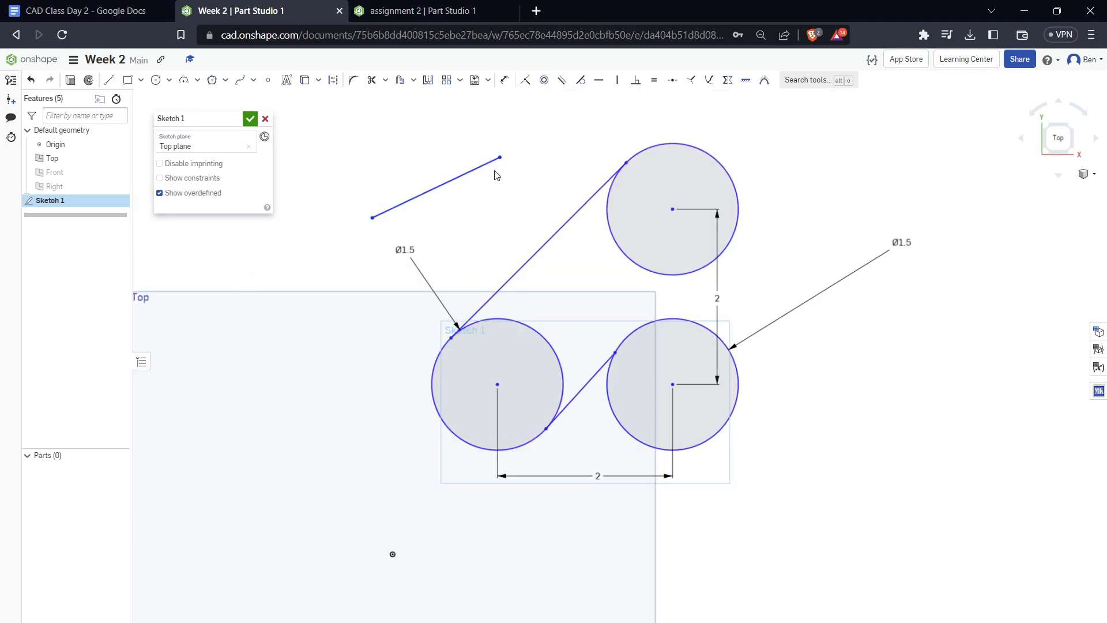
left_click_drag(332, 130, 444, 130)
key("Escape")
left_click(416, 131)
left_click(437, 188)
left_click(563, 81)
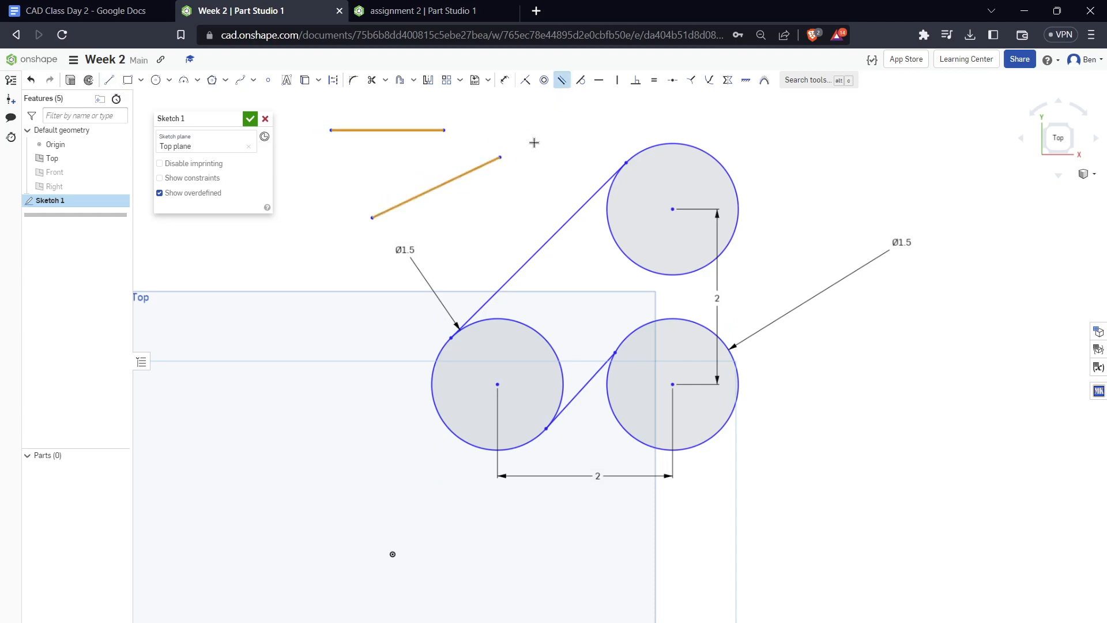
Undo the Parallel constraint and the two loose lines above the left circle
key("ctrl+z")
key("ctrl+z")
key("ctrl+z")
Apply a Tangent constraint between the short inner line and the lower-right circle
scroll(736, 374, "up", 3)
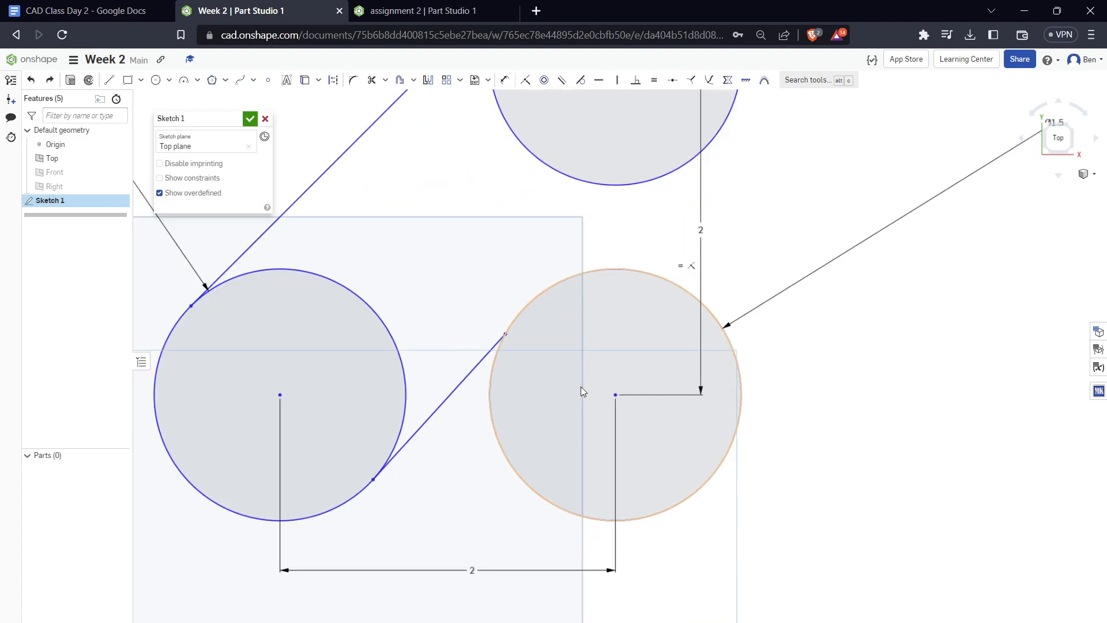
left_click(525, 309)
key("t")
left_click(489, 353)
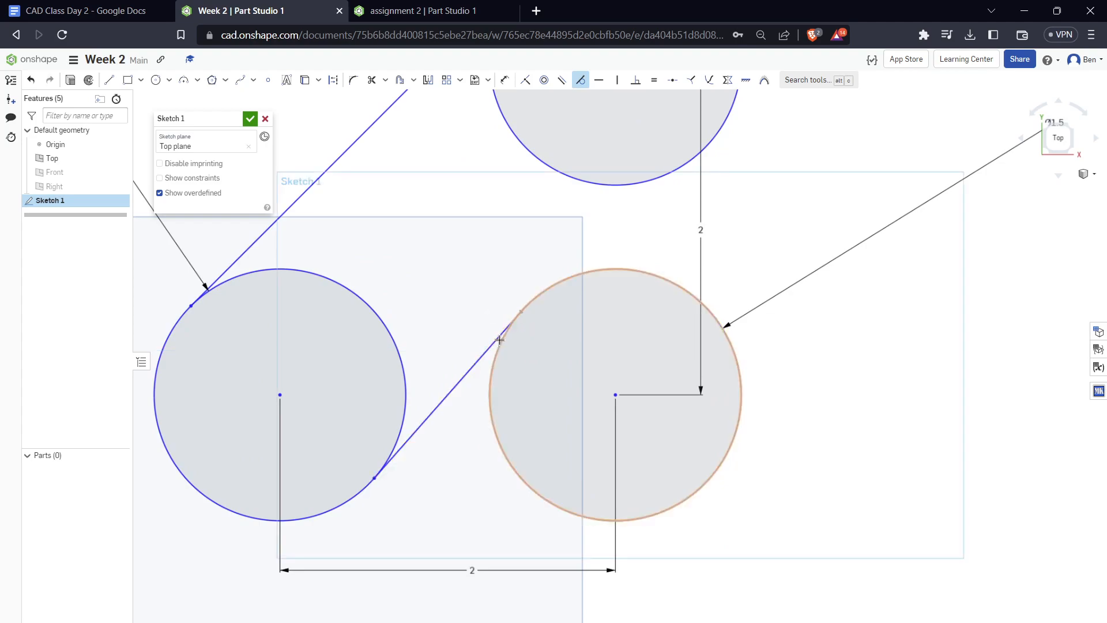
key("Escape")
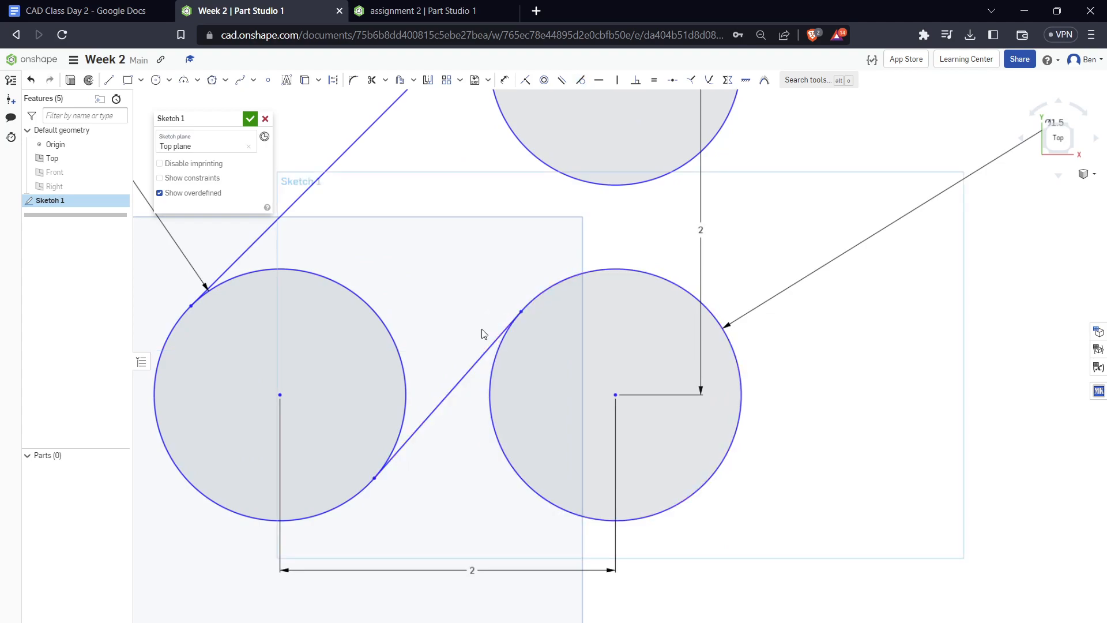
Draw a vertical line from the lower-right circle's right edge to the upper circle's right edge, tangent to both circles
scroll(607, 230, "up", 5)
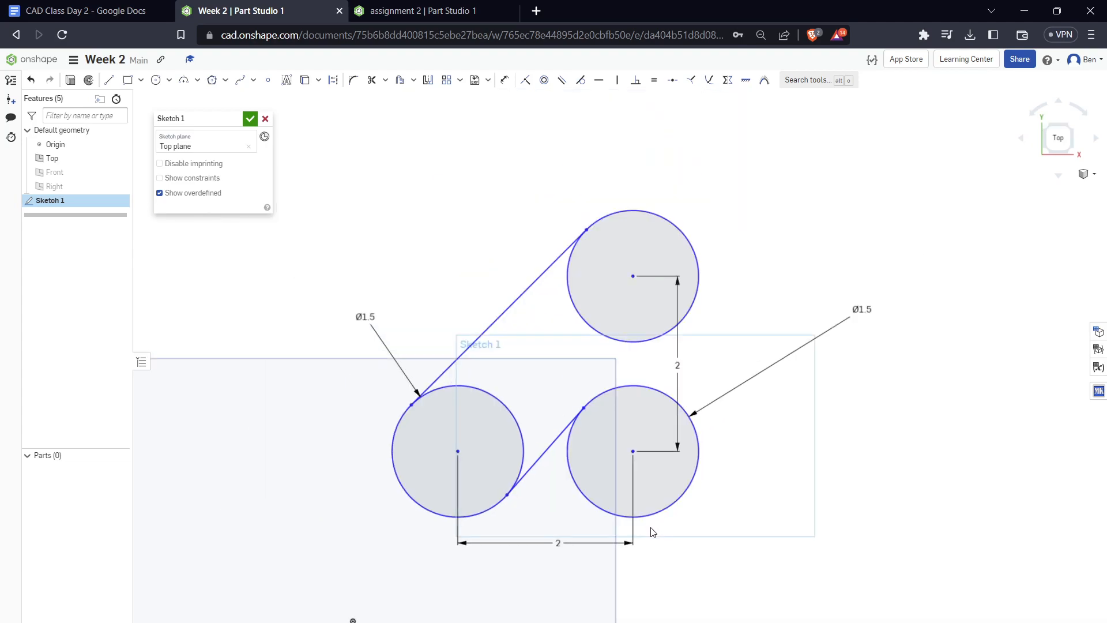
key("l")
left_click(692, 458)
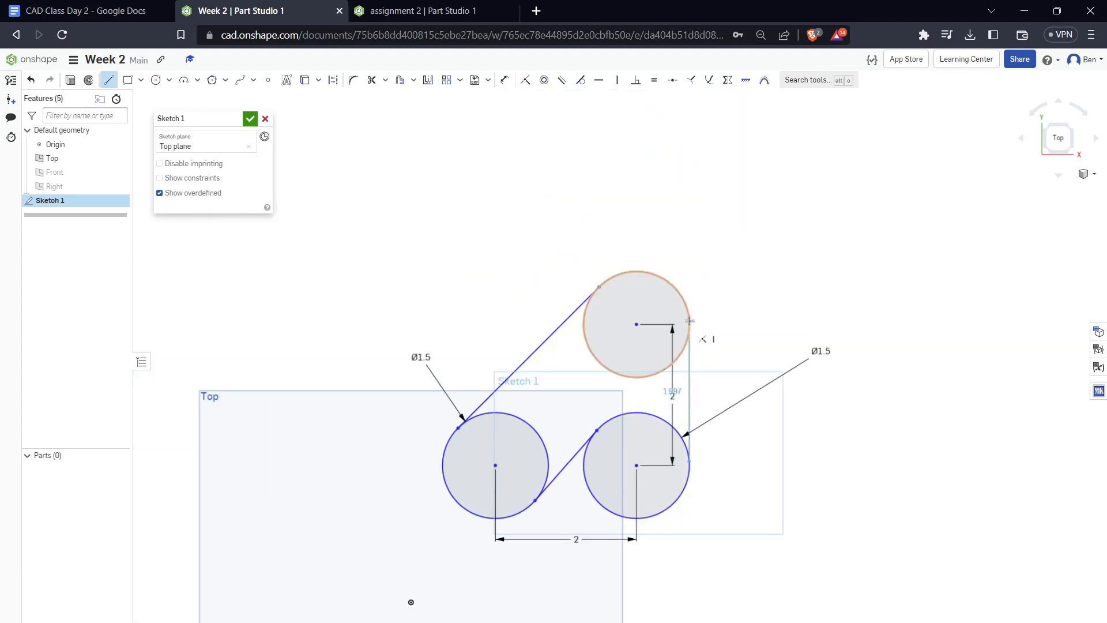
scroll(694, 377, "up", 5)
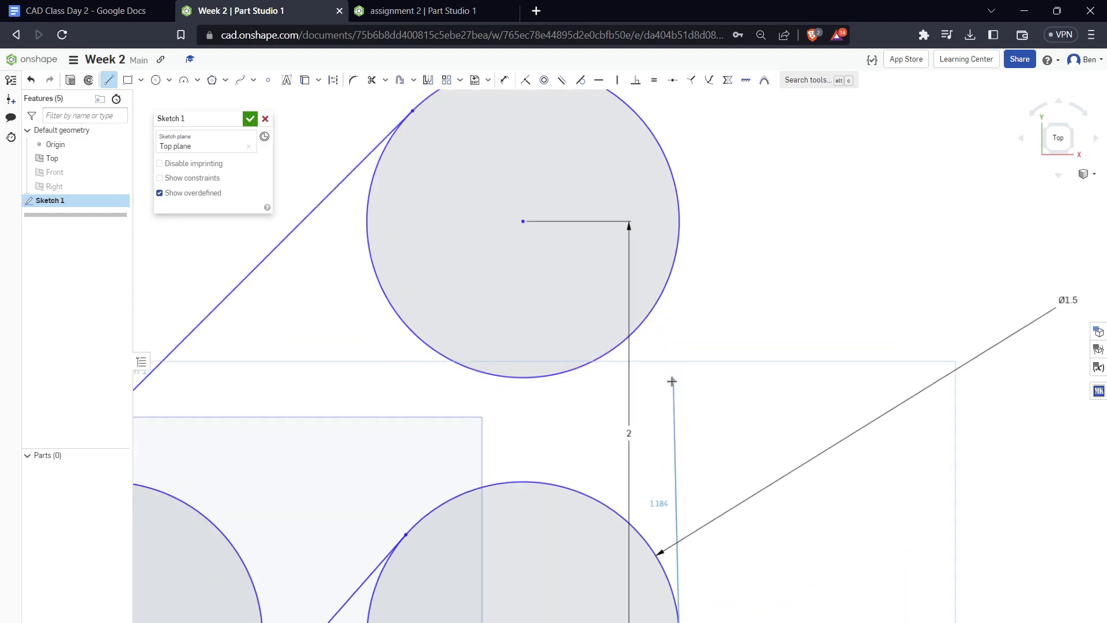
scroll(675, 384, "up", 1)
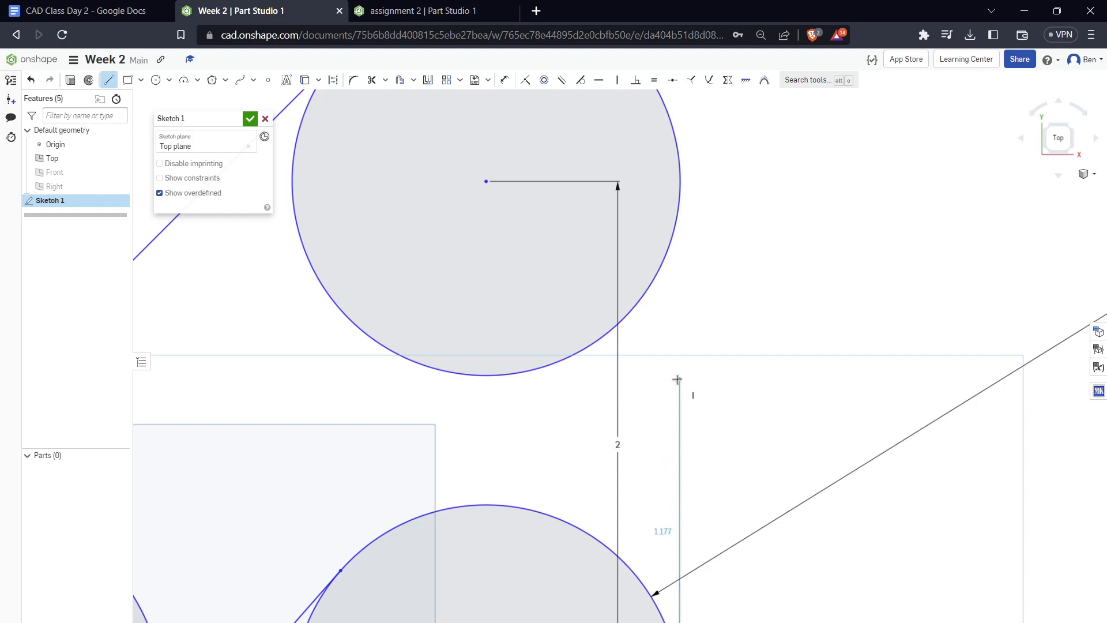
scroll(677, 379, "down", 4)
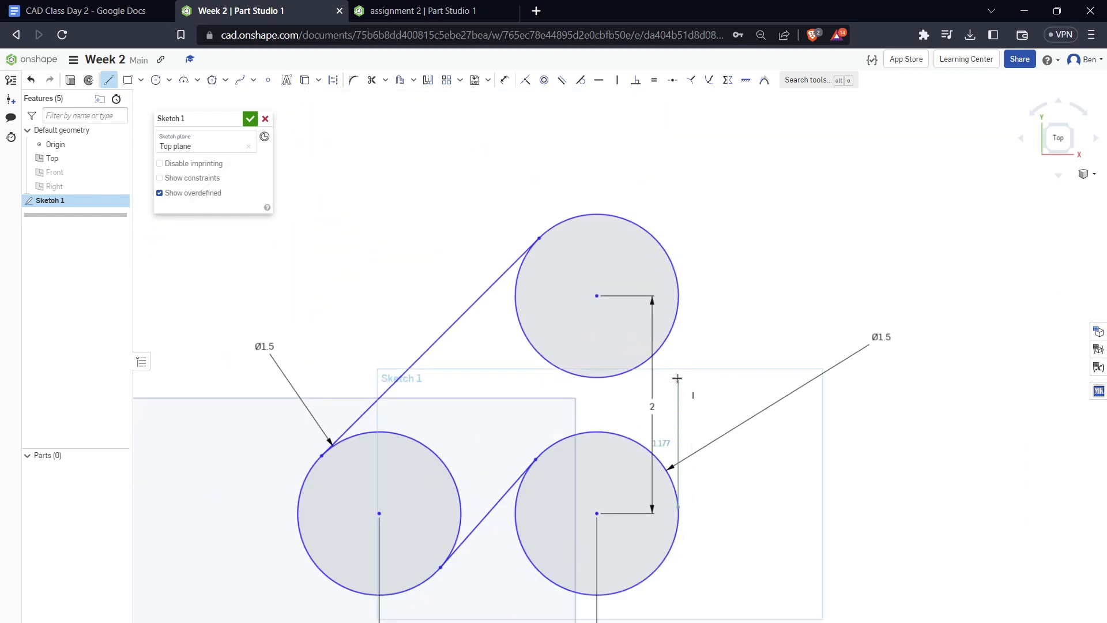
left_click(679, 299)
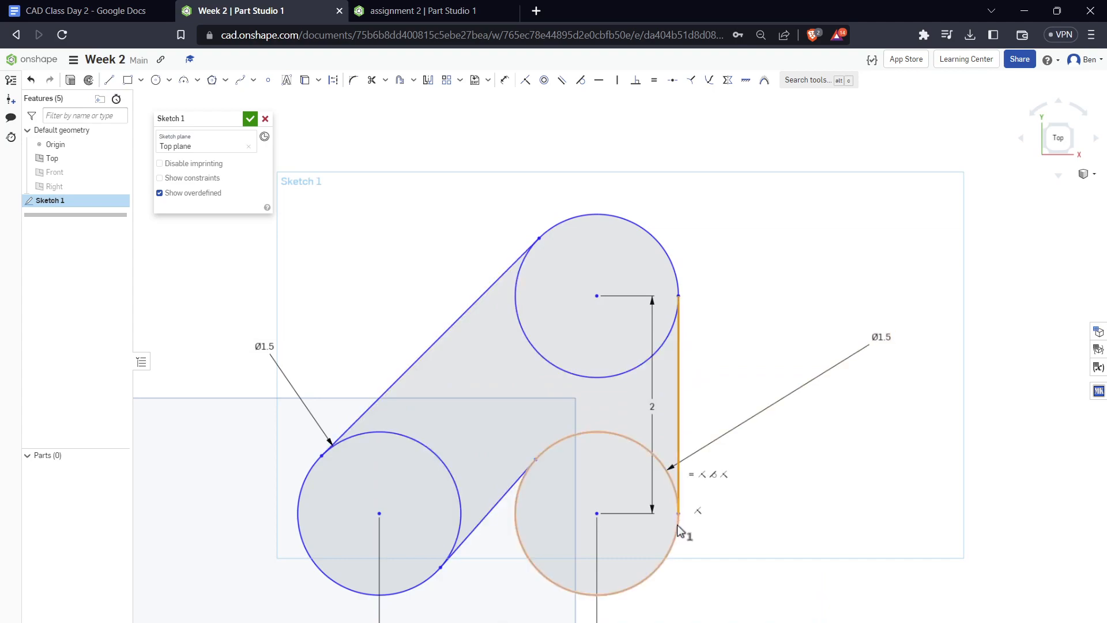
scroll(755, 355, "up", 5)
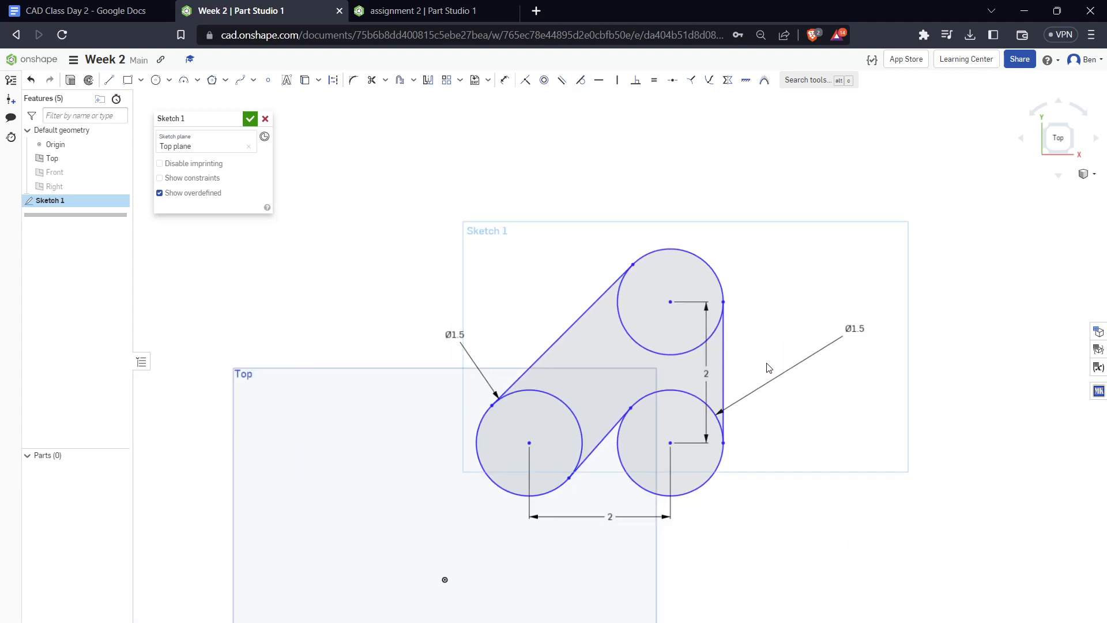
Apply a Coincident constraint between the left circle's center and the origin
left_click(613, 414)
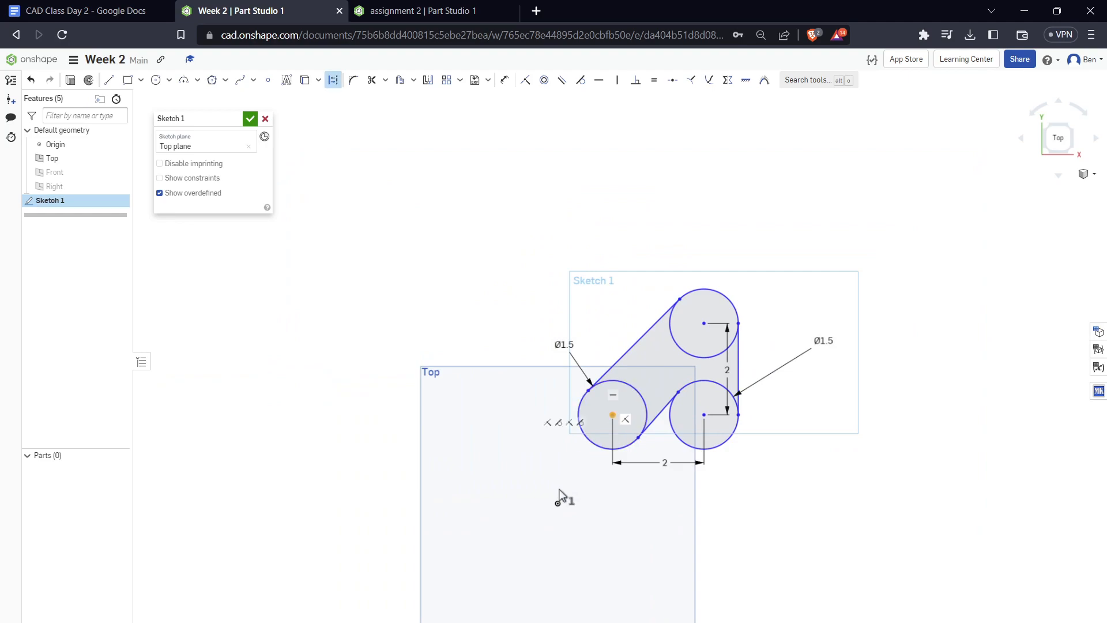
left_click(558, 504)
key("i")
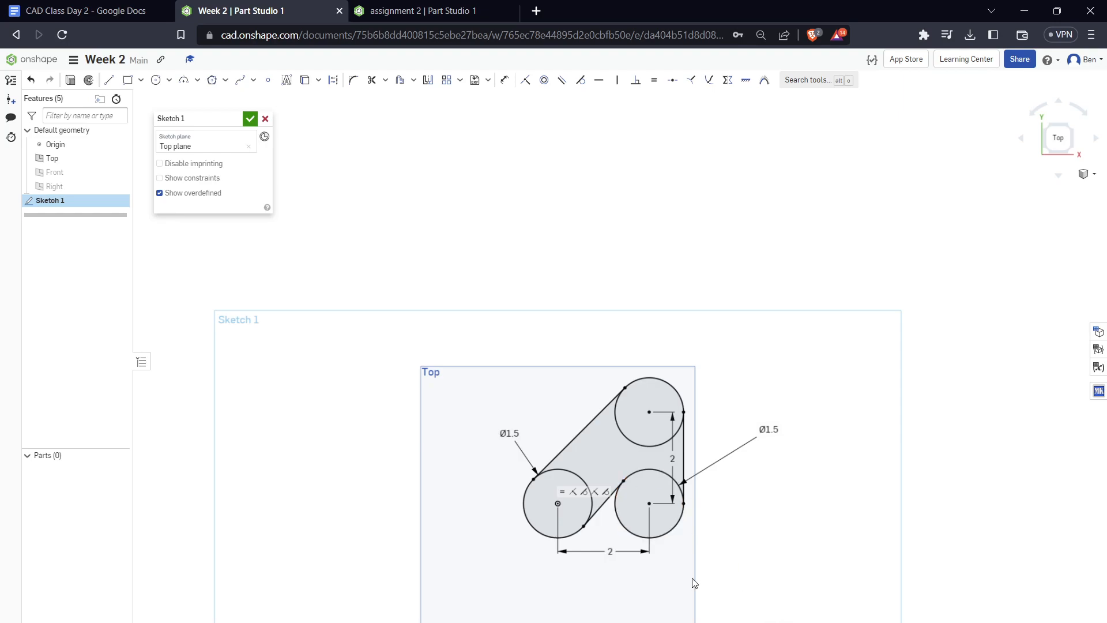
Select the three circles and the area joining them, finish the sketch, and extrude these regions to a blind depth of 0.5 in as a new solid
scroll(678, 570, "up", 3)
scroll(742, 484, "down", 1)
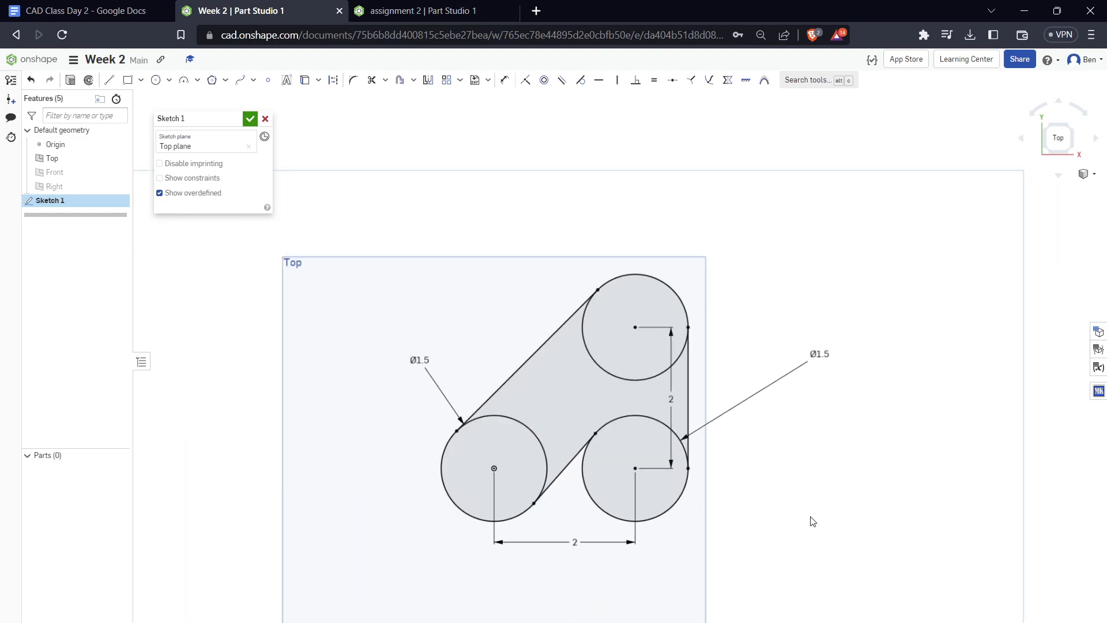
middle_click_drag(812, 521, 781, 484)
left_click(594, 404)
left_click(583, 358)
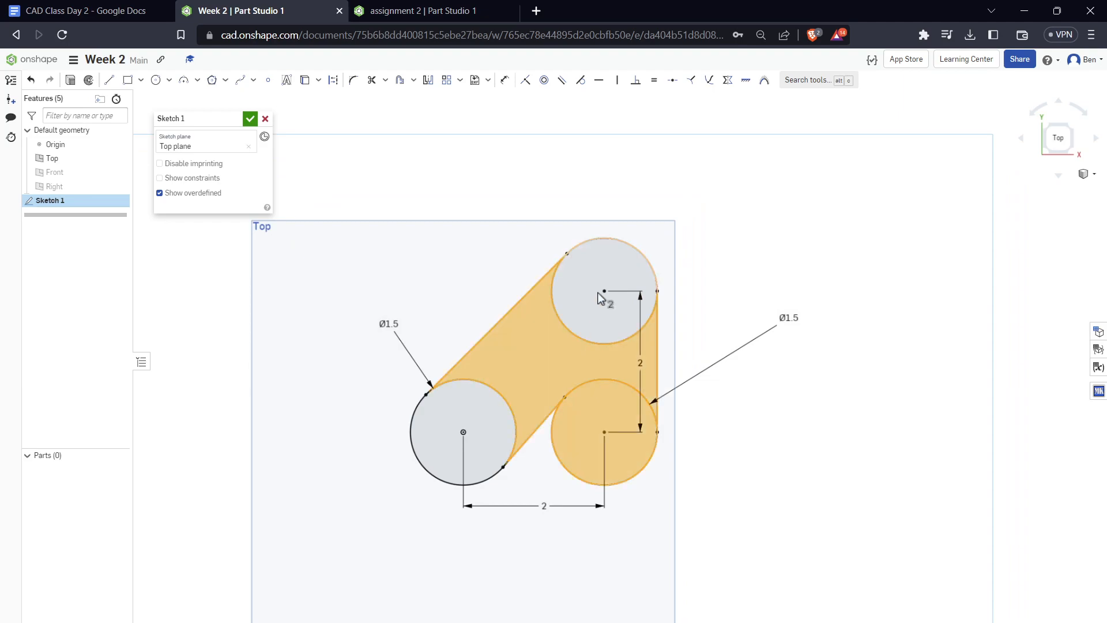
left_click(597, 293)
left_click(472, 406)
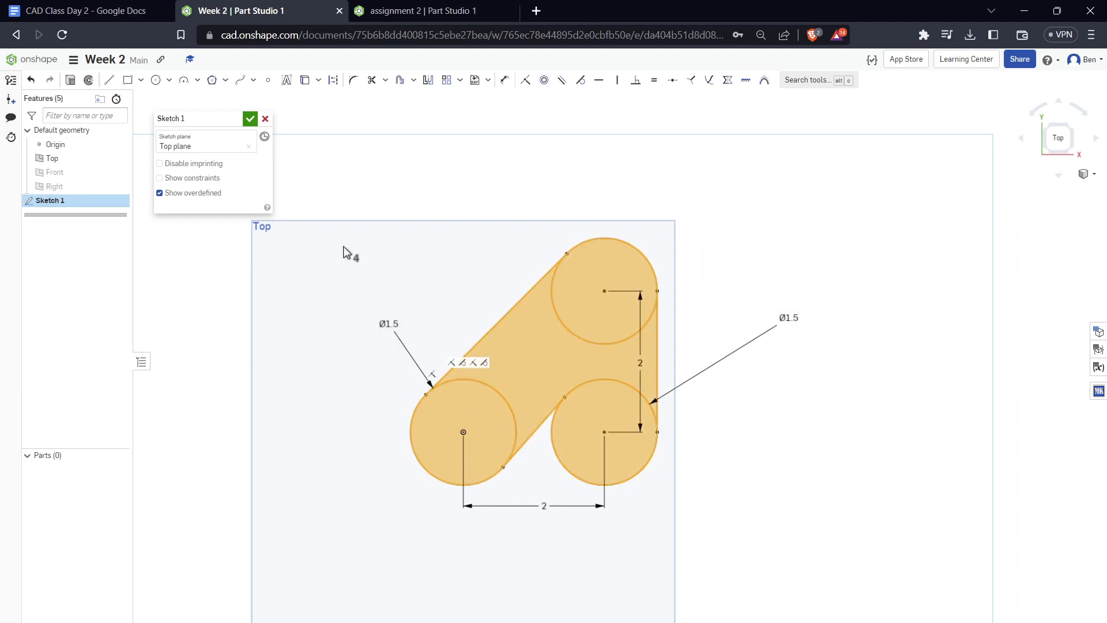
left_click(254, 120)
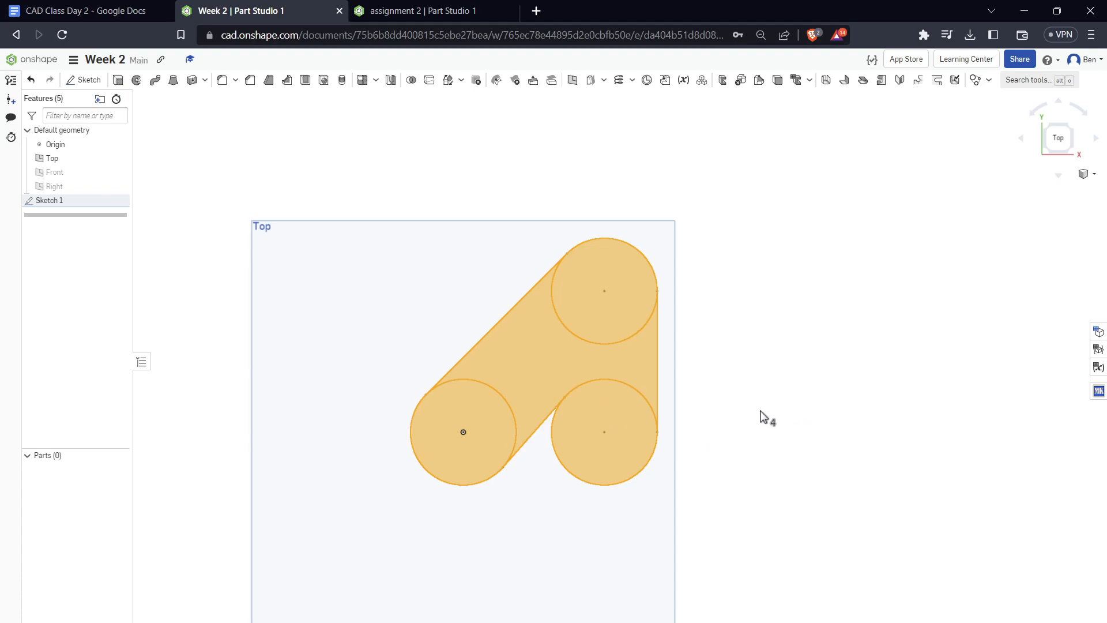
key("shift+e")
mouse_move(682, 383)
right_mouse_down()
mouse_move(736, 408)
mouse_move(683, 472)
right_mouse_up()
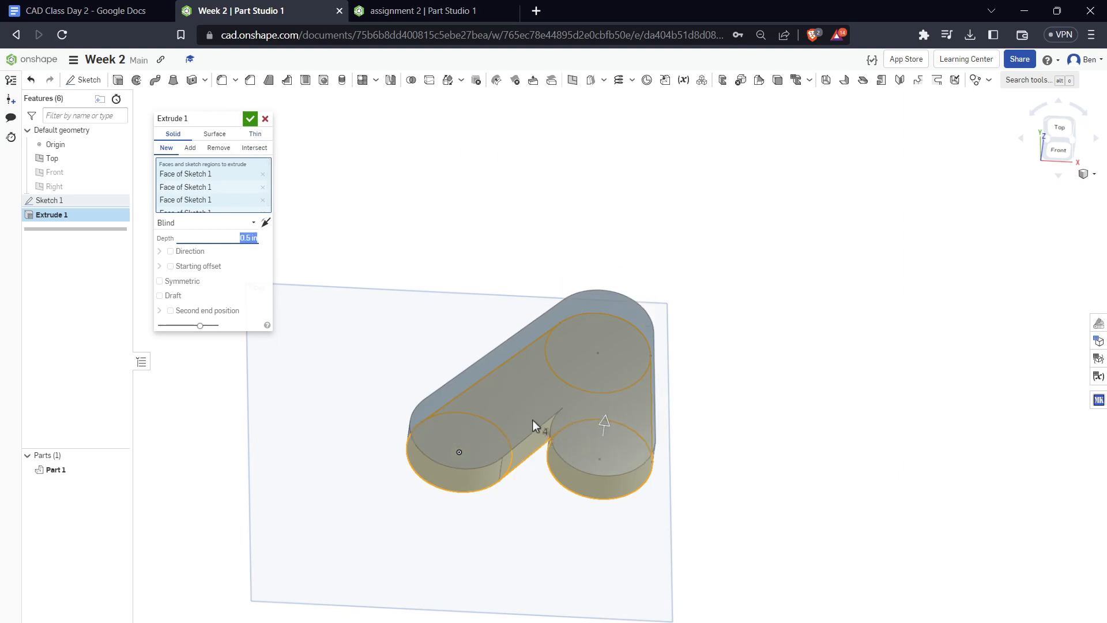
scroll(518, 423, "up", 3)
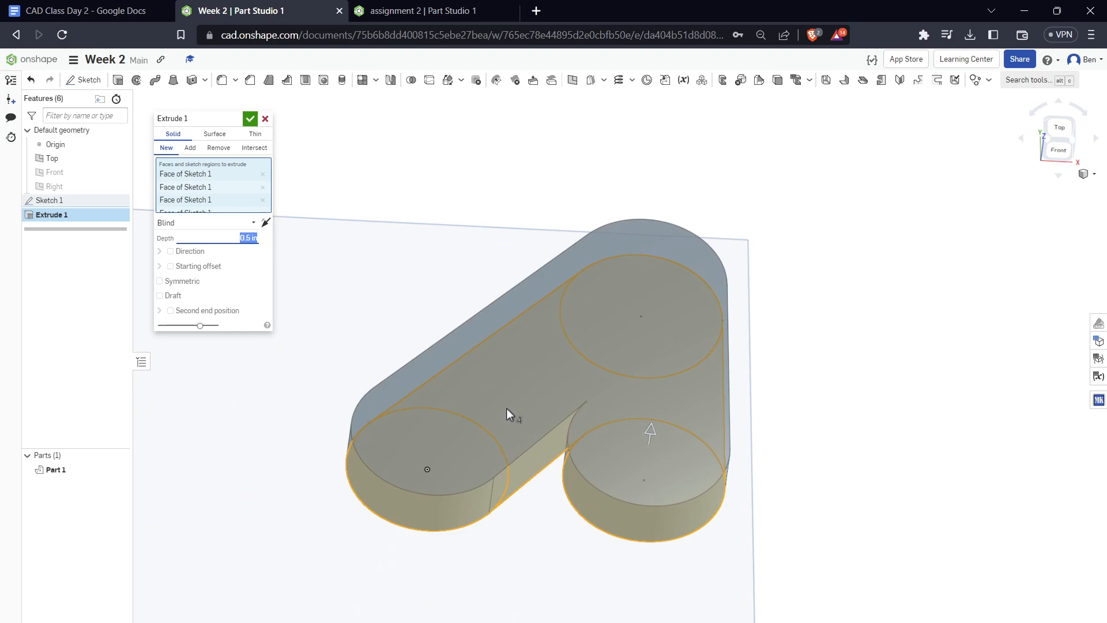
left_click(249, 121)
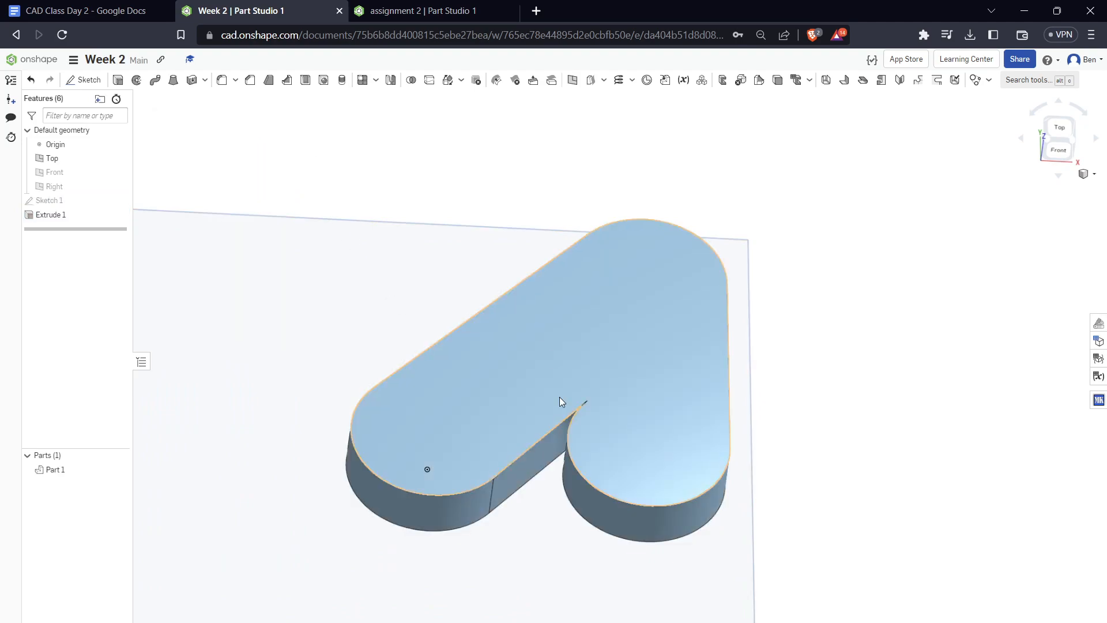
mouse_move(565, 522)
right_mouse_down()
mouse_move(616, 546)
mouse_move(569, 499)
mouse_move(579, 464)
mouse_move(563, 522)
right_mouse_up()
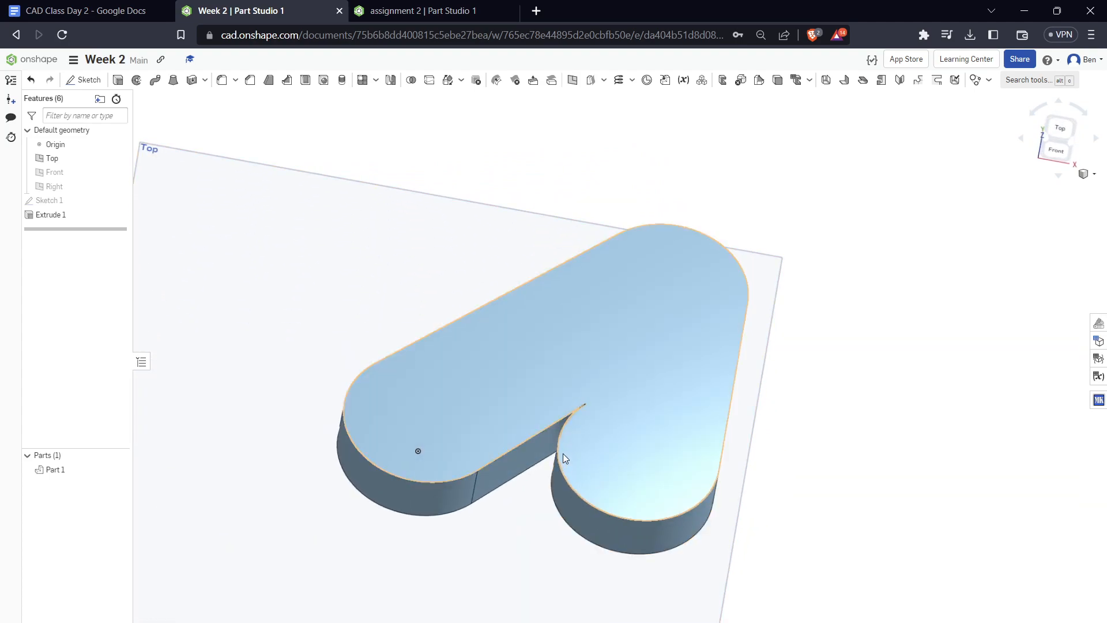
Examine the sharp inner notch where the short straight face meets the lower-right rounded face of the extruded part
scroll(532, 452, "down", 3)
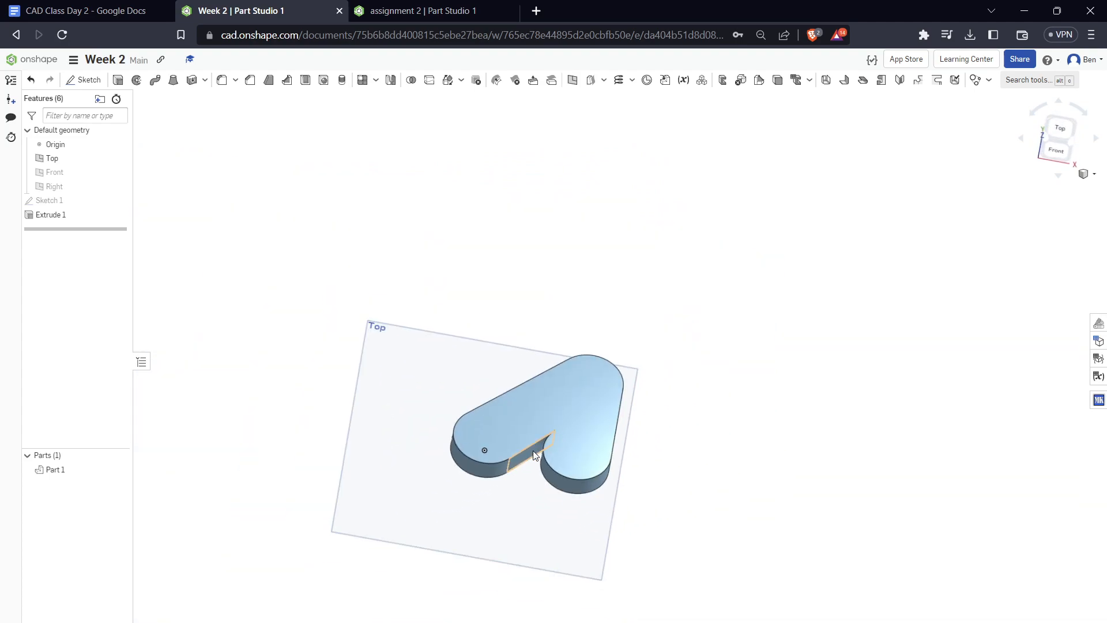
scroll(532, 451, "up", 6)
right_click_drag(623, 443, 555, 442)
scroll(553, 441, "up", 5)
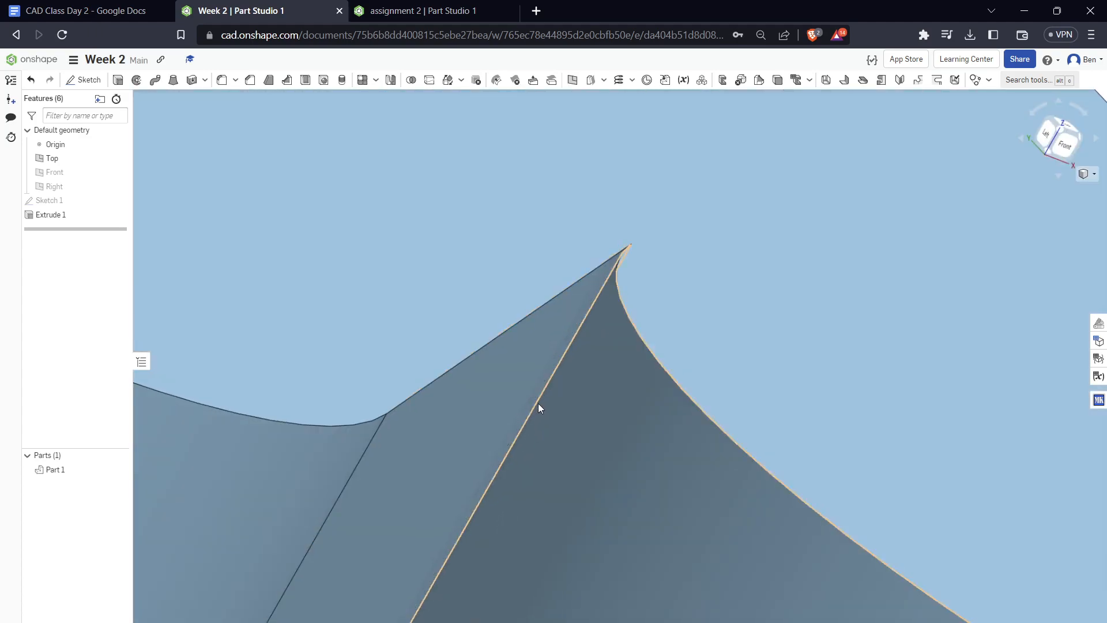
left_click(538, 403)
left_click(538, 402)
scroll(543, 334, "down", 6)
right_click_drag(544, 334, 556, 359)
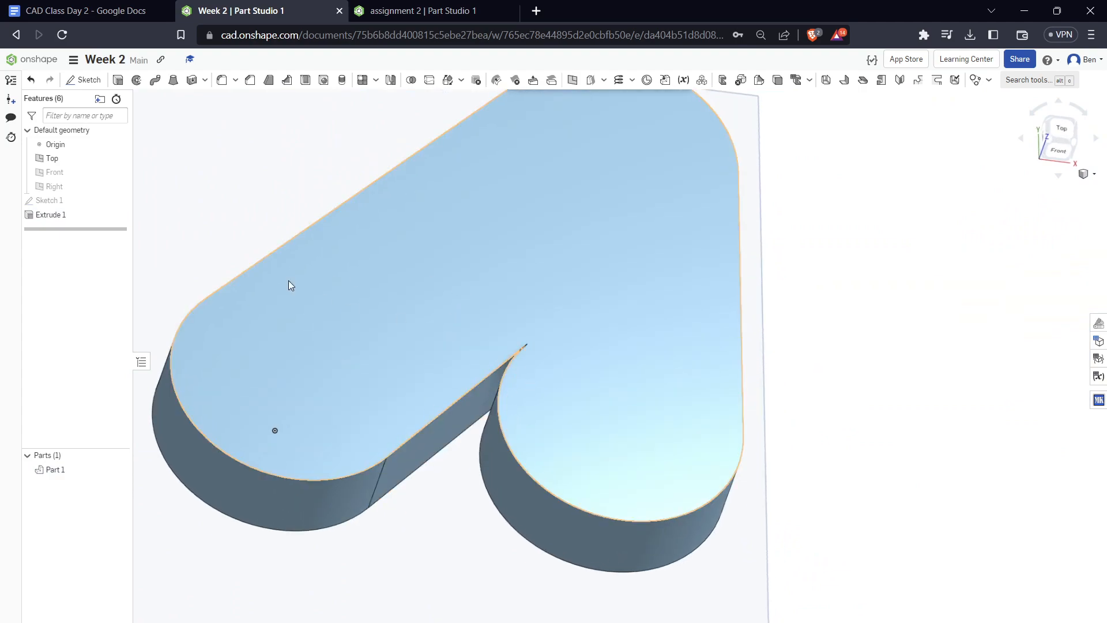
Try to fillet the sharp inner notch edge between the short straight face and the lower-right rounded face, using a 0.125 in radius
left_click(222, 82)
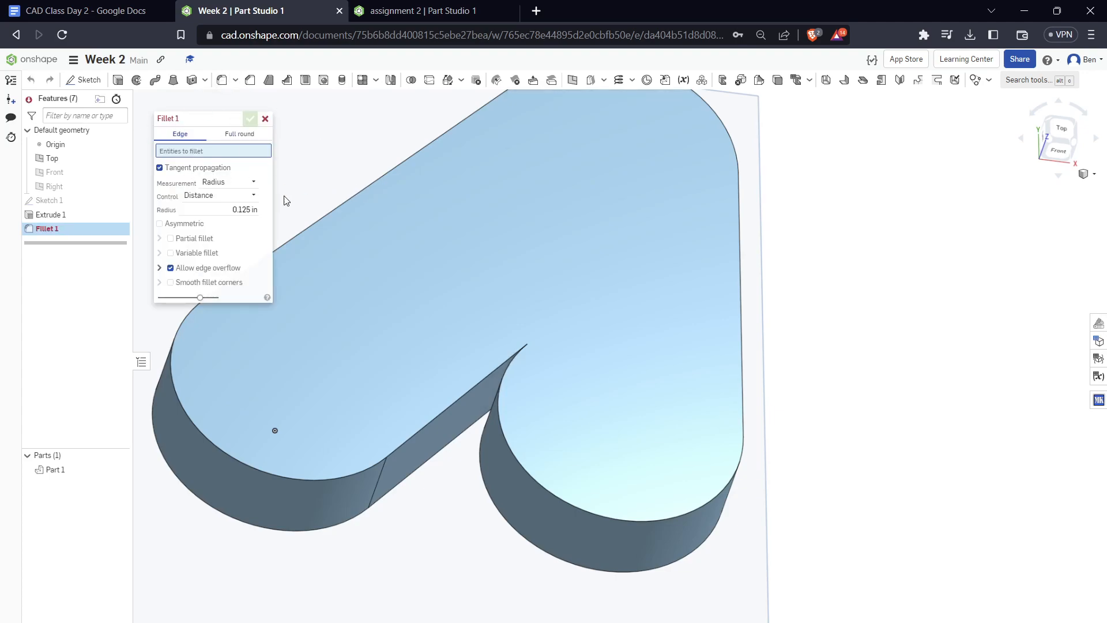
left_click(259, 210)
left_click(278, 205)
right_click_drag(493, 317, 497, 295)
scroll(486, 421, "down", 3)
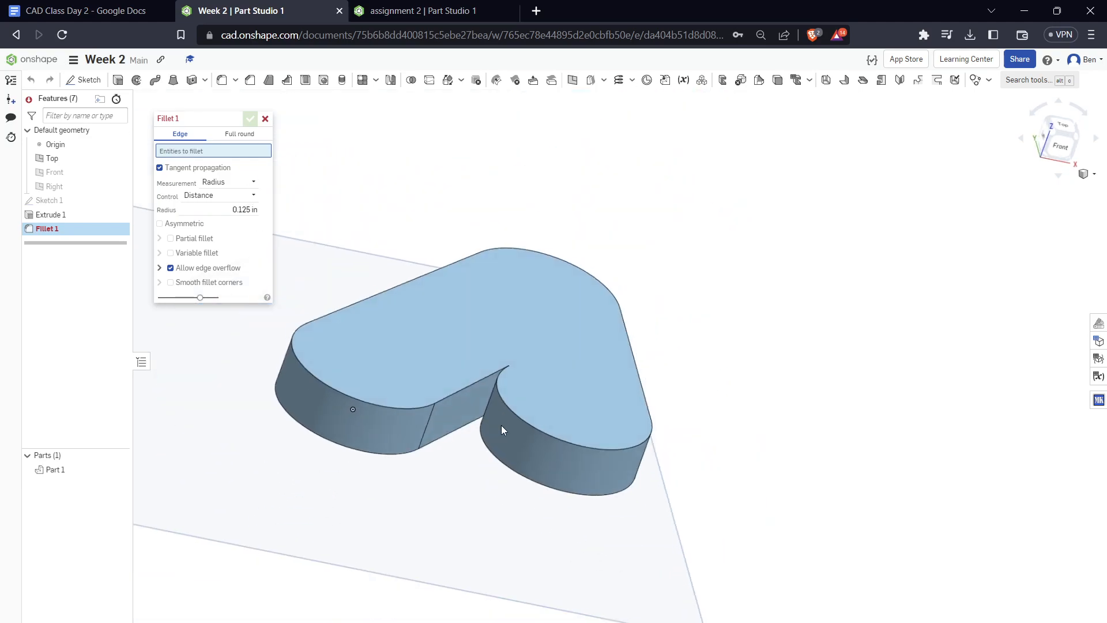
scroll(496, 404, "up", 5)
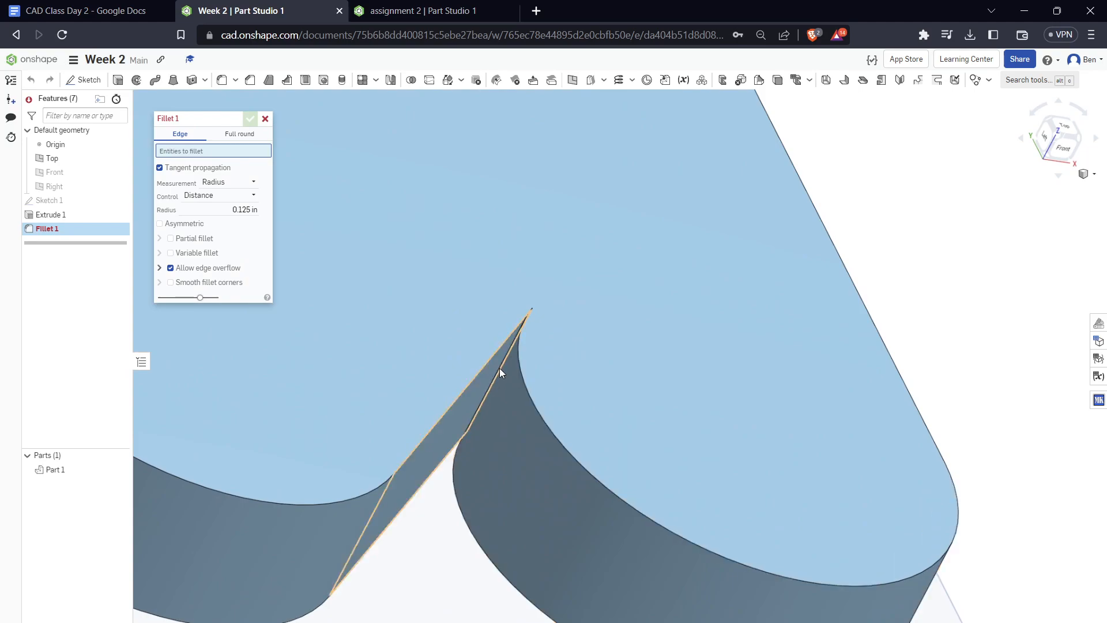
left_click(503, 369)
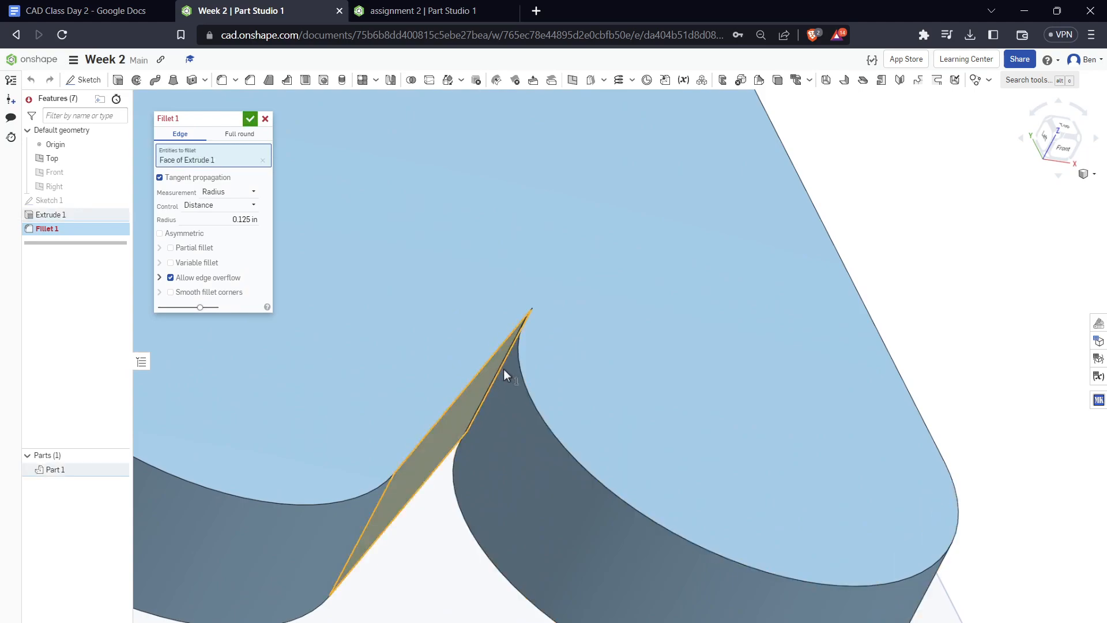
scroll(507, 381, "down", 3)
left_click(495, 386)
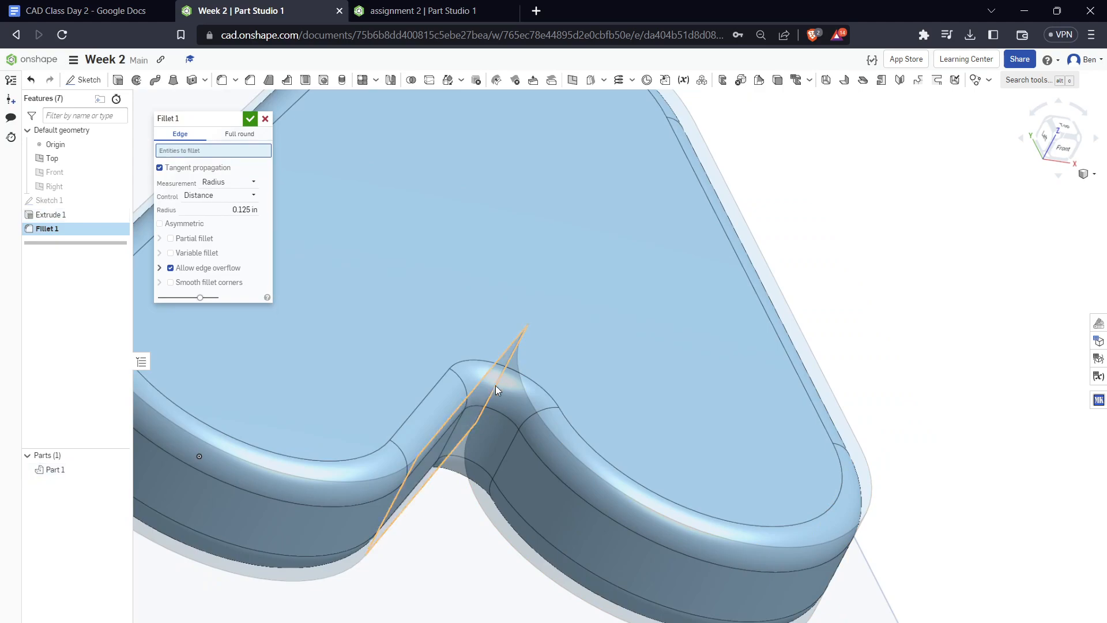
scroll(500, 385, "up", 5)
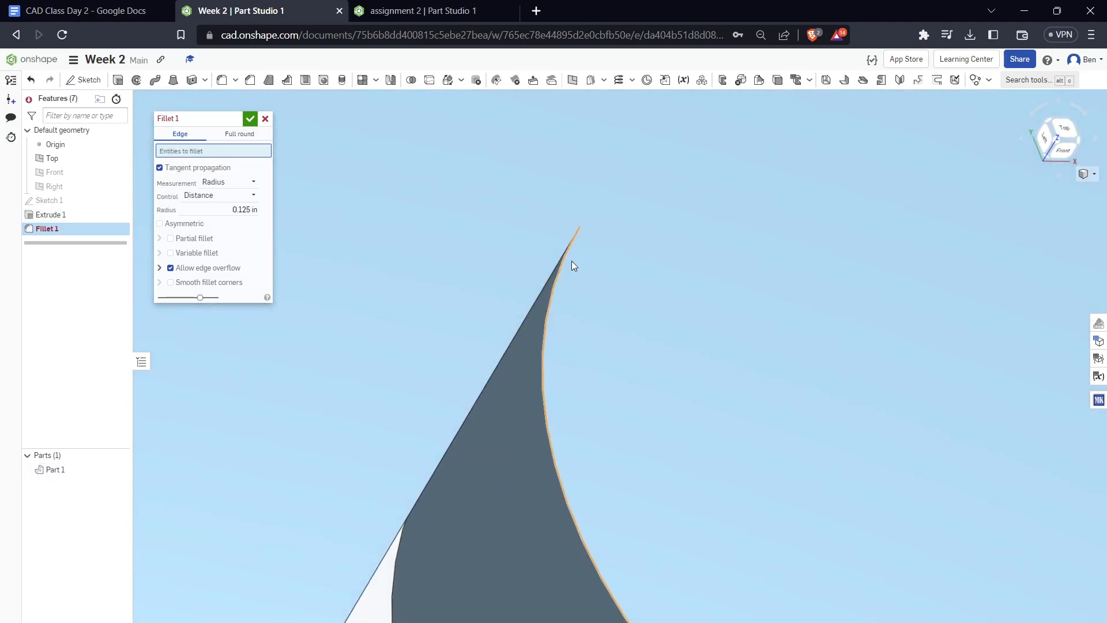
scroll(512, 348, "down", 5)
scroll(507, 356, "up", 5)
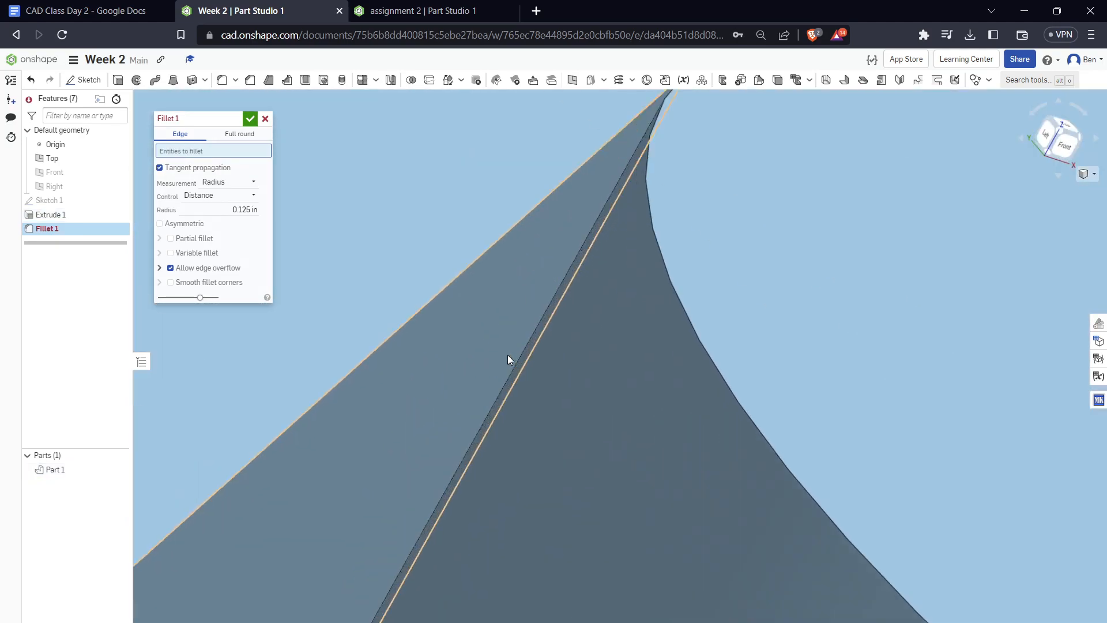
left_click(548, 347)
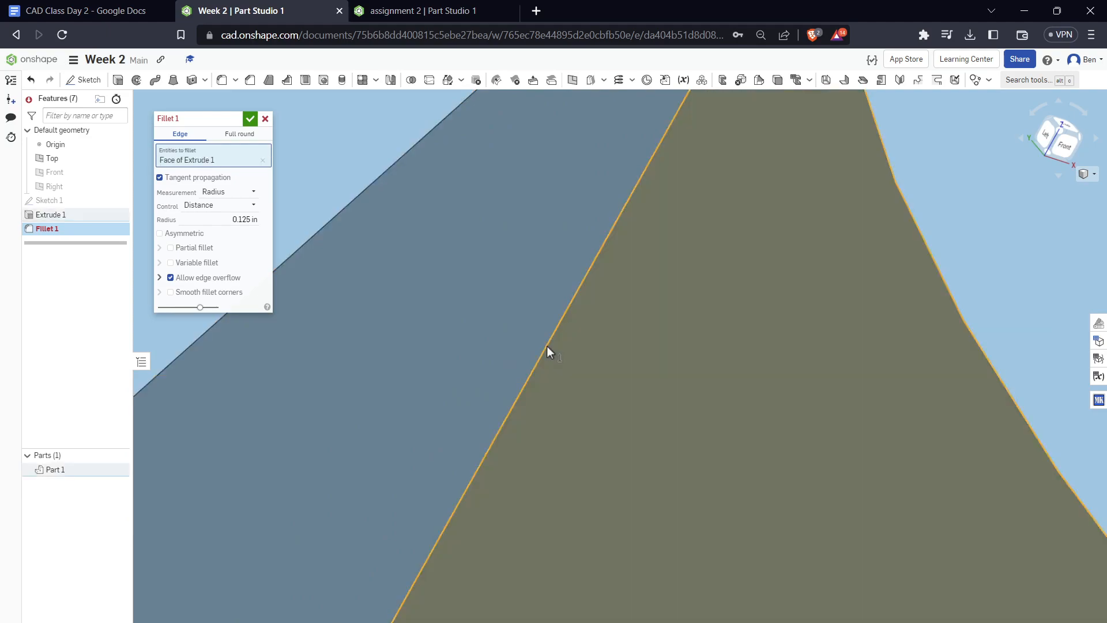
scroll(524, 341, "down", 5)
scroll(526, 339, "up", 5)
key("Escape")
Reopen Sketch 1, the part's base profile on the Top plane, for editing
scroll(500, 319, "down", 8)
right_click_drag(610, 323, 532, 314)
scroll(511, 354, "up", 5)
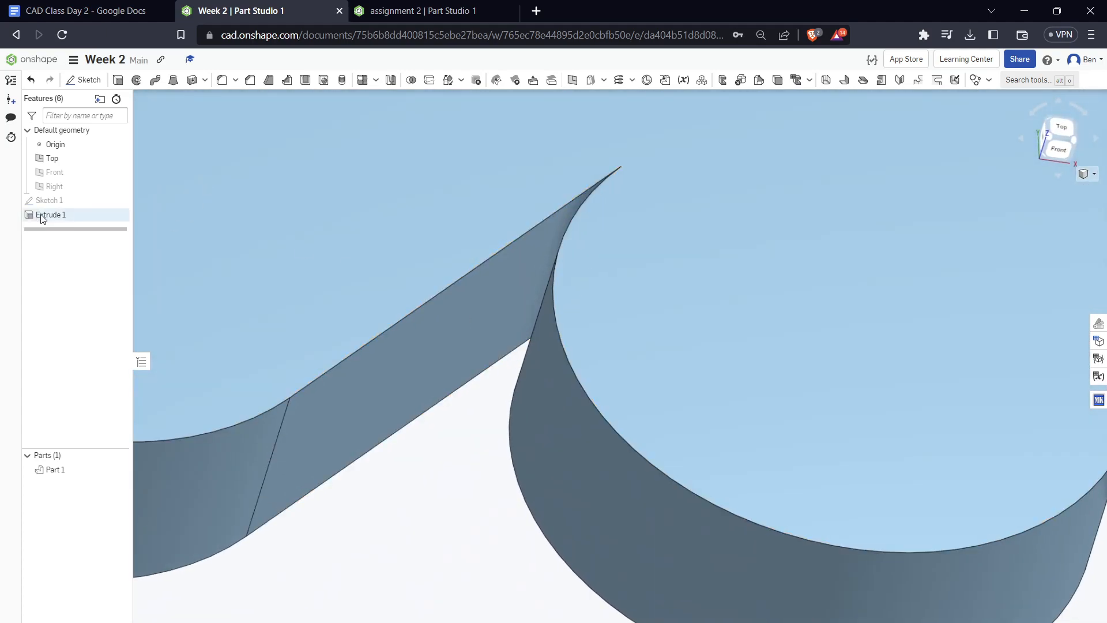
right_click(55, 205)
left_click(87, 229)
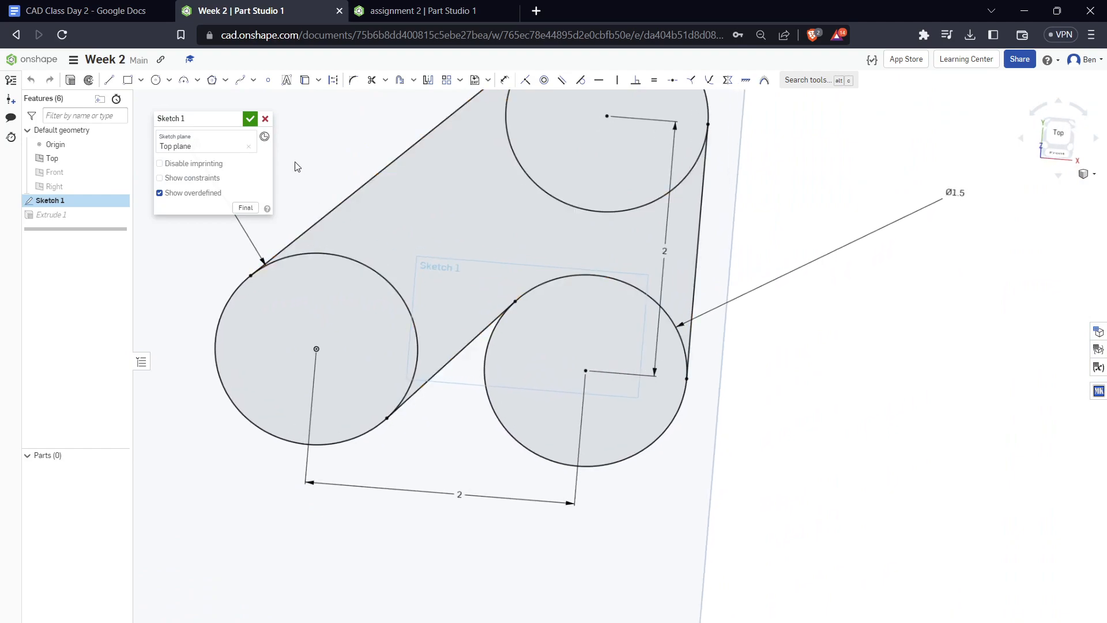
Try to add a sketch fillet between the short inner line and the lower-right circle
left_click(355, 84)
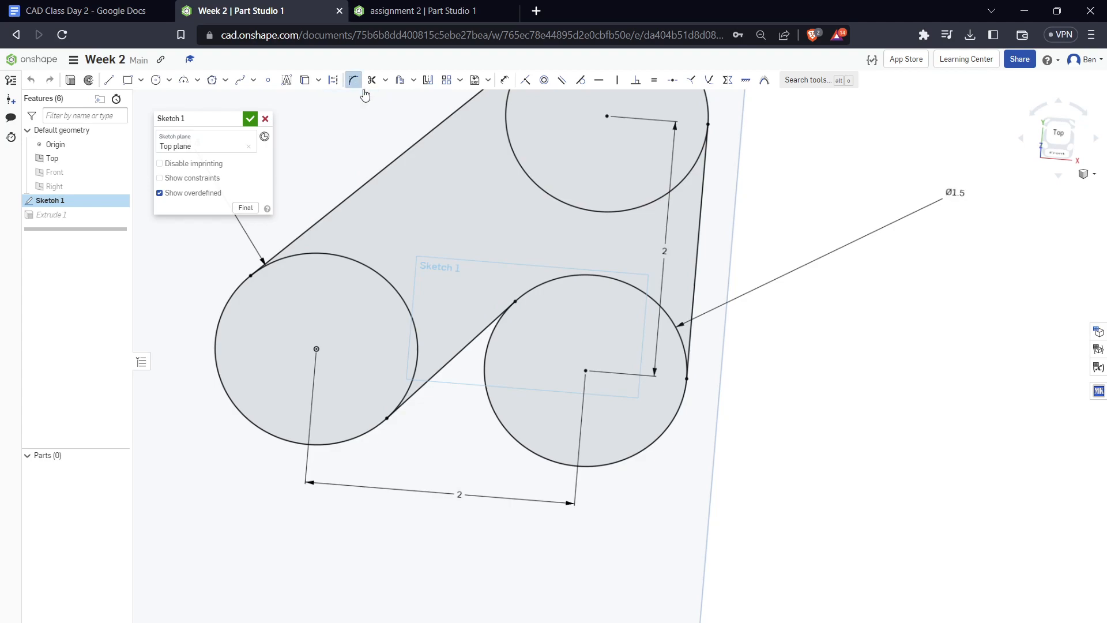
left_click(481, 334)
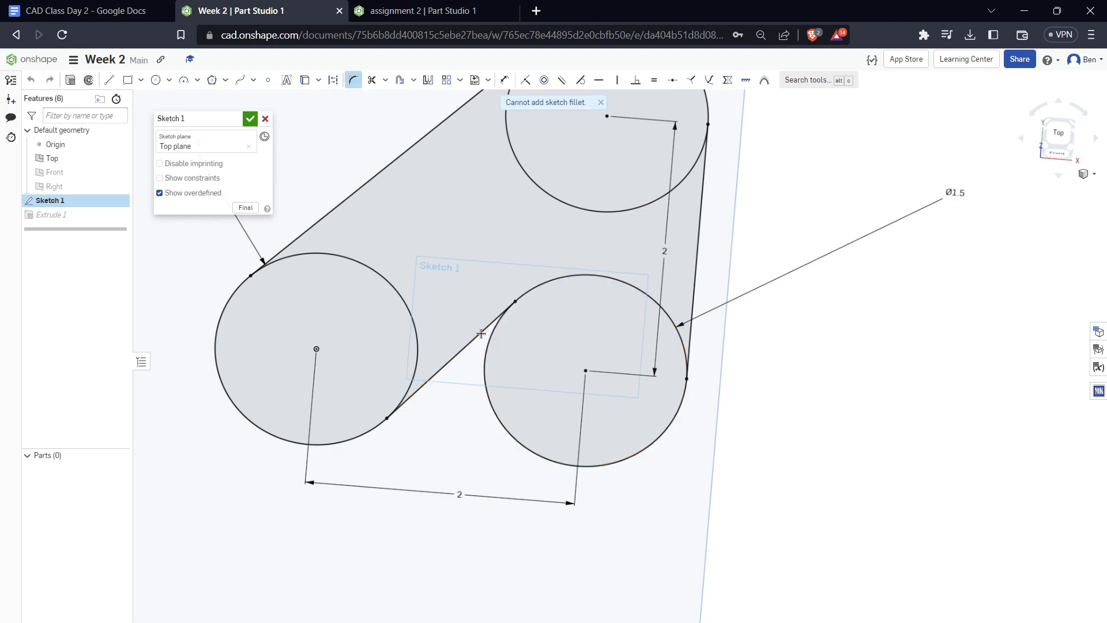
key("Escape")
left_click(600, 103)
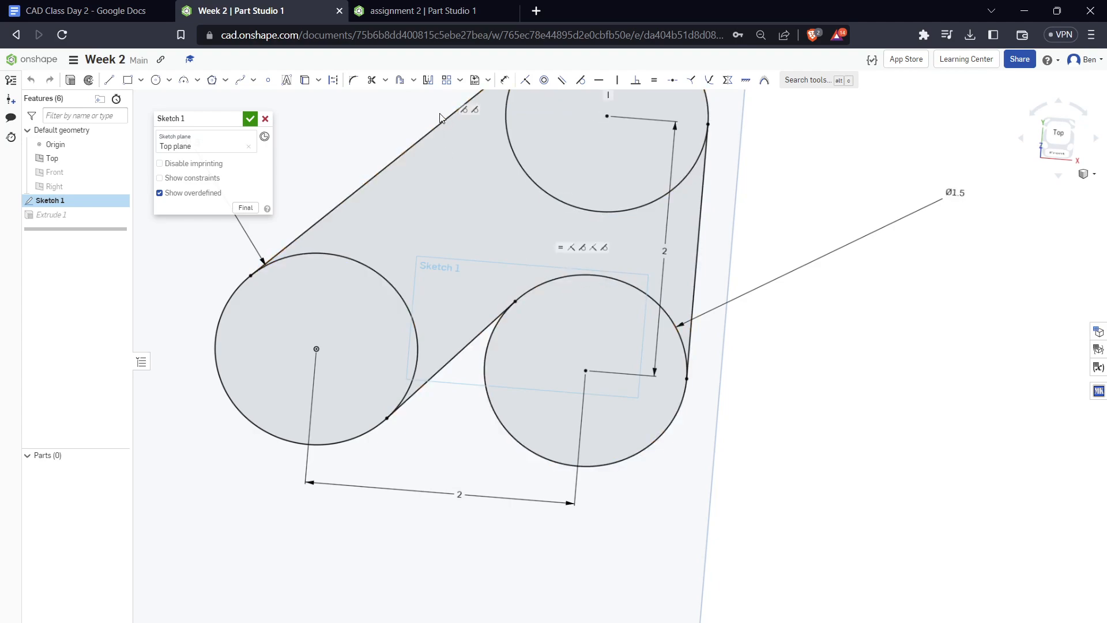
Trim away the inner arcs of all three circles, leaving only the outer contour of the profile
left_click(372, 81)
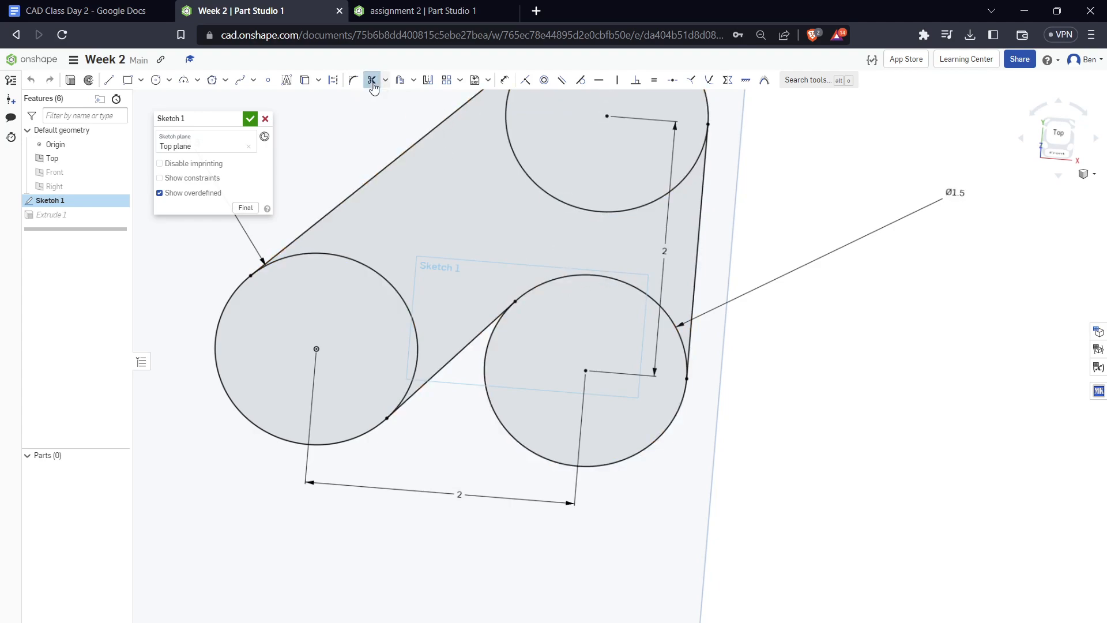
left_click(565, 277)
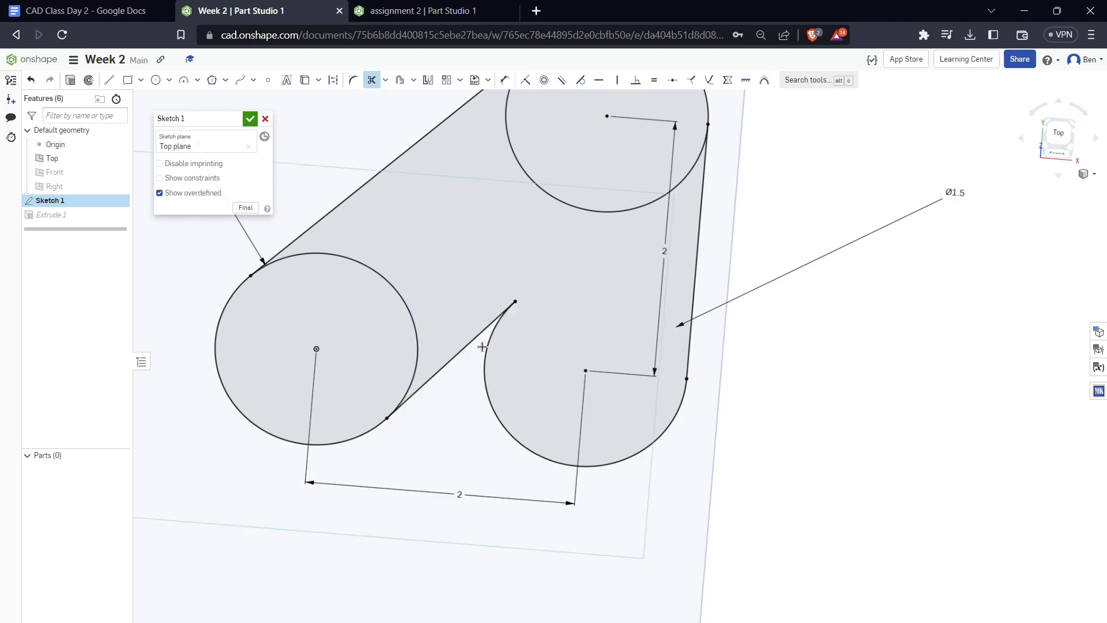
scroll(627, 476, "down", 5)
scroll(608, 447, "up", 5)
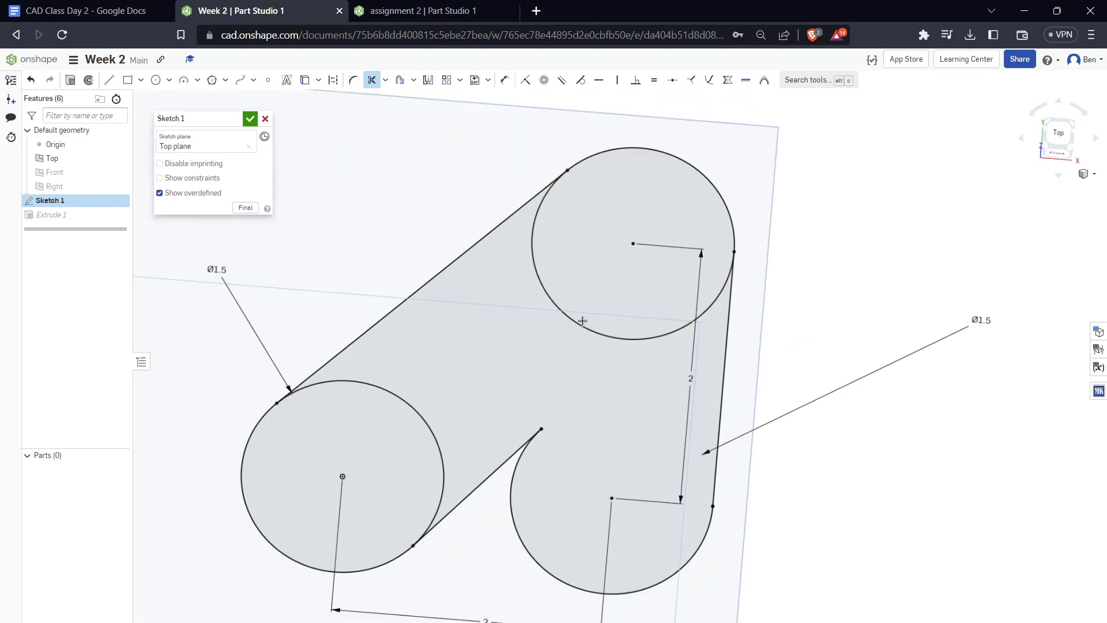
left_click(541, 205)
left_click(377, 388)
left_click(355, 85)
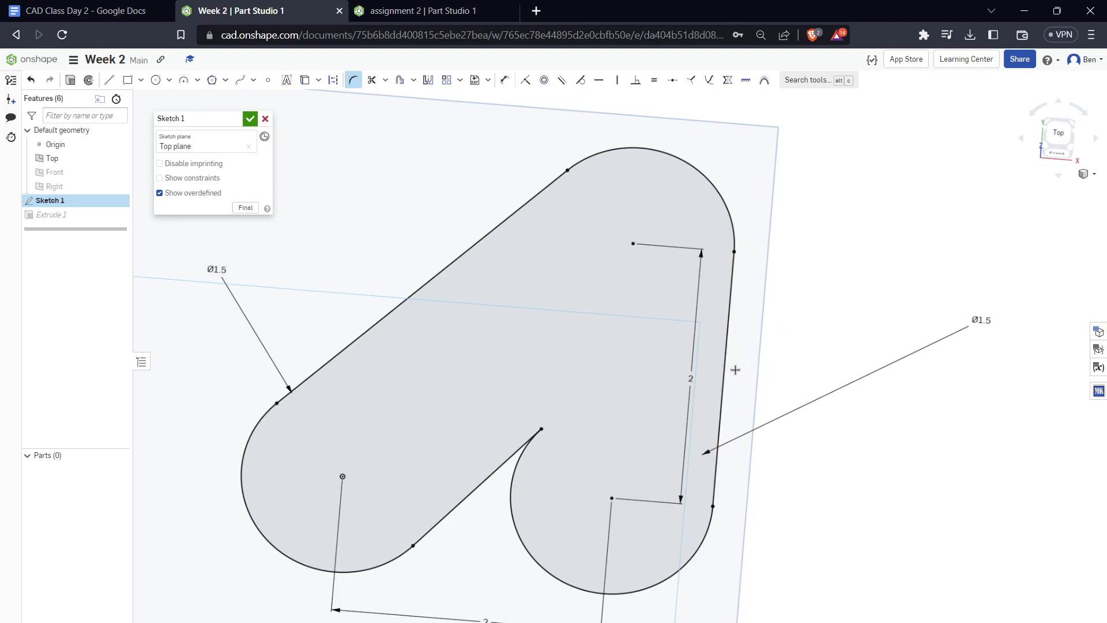
scroll(579, 389, "down", 5)
key("Escape")
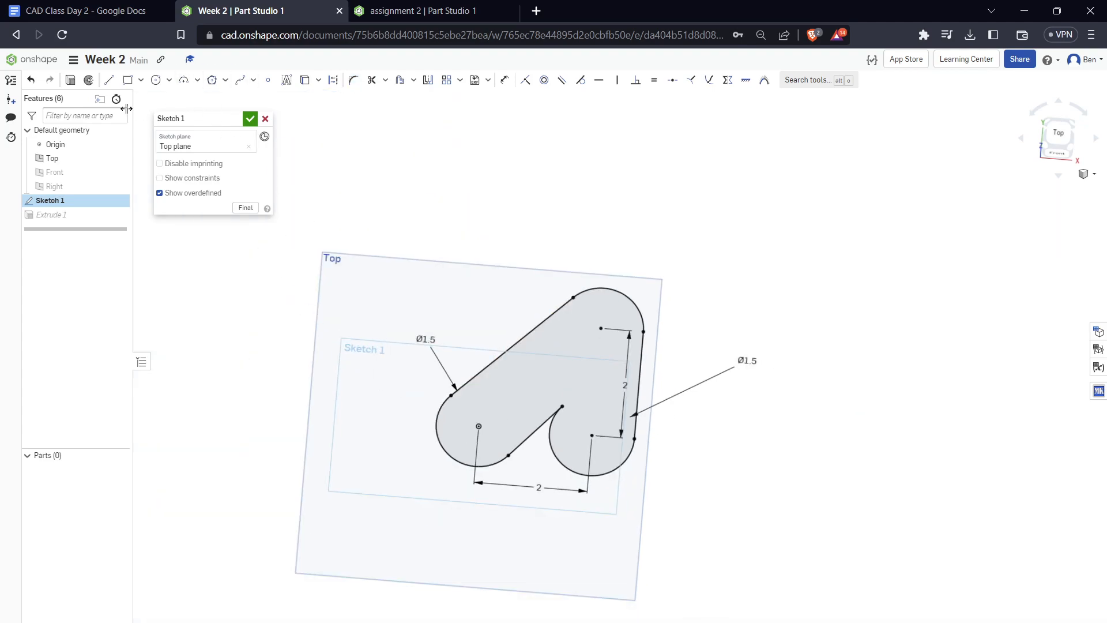
Draw two connected practice lines beside the profile, one vertical and one horizontal, meeting in an L-shaped corner
key("l")
left_click(741, 248)
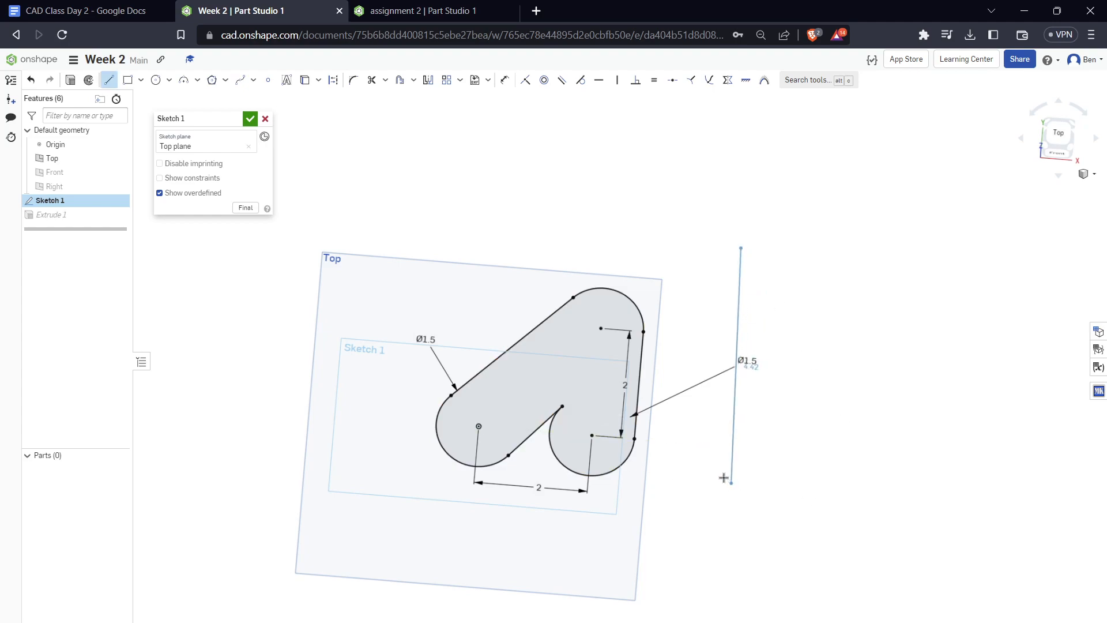
left_click(723, 460)
left_click(919, 476)
key("Escape")
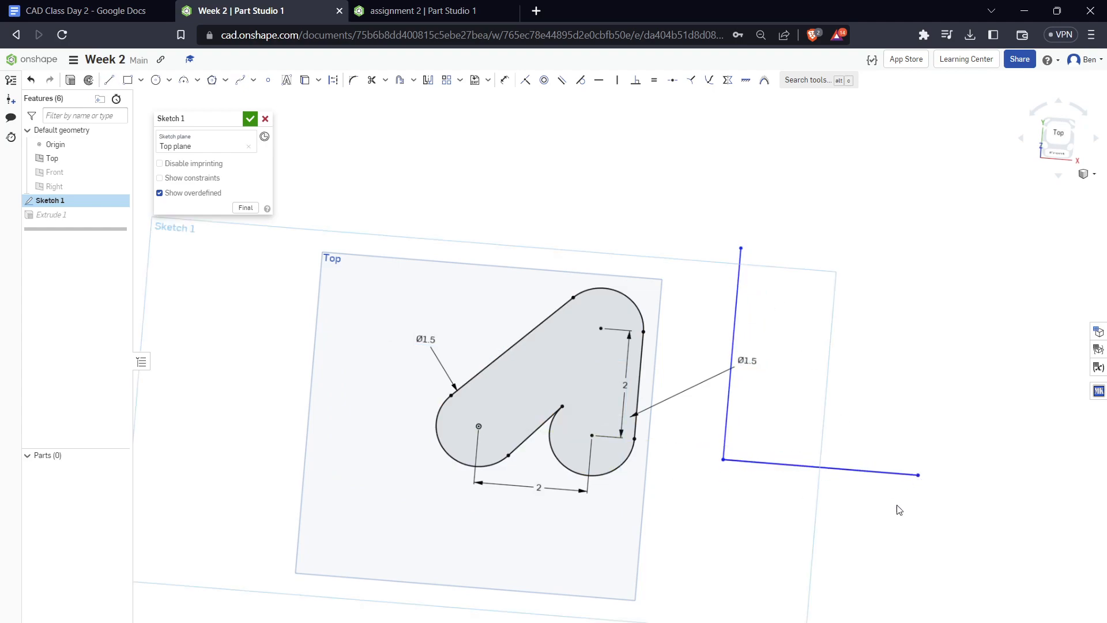
Try a sketch fillet on the L-shaped corner of the practice lines, varying its radius up to about 1.28 in
scroll(935, 513, "down", 5)
scroll(935, 513, "up", 5)
left_click(353, 80)
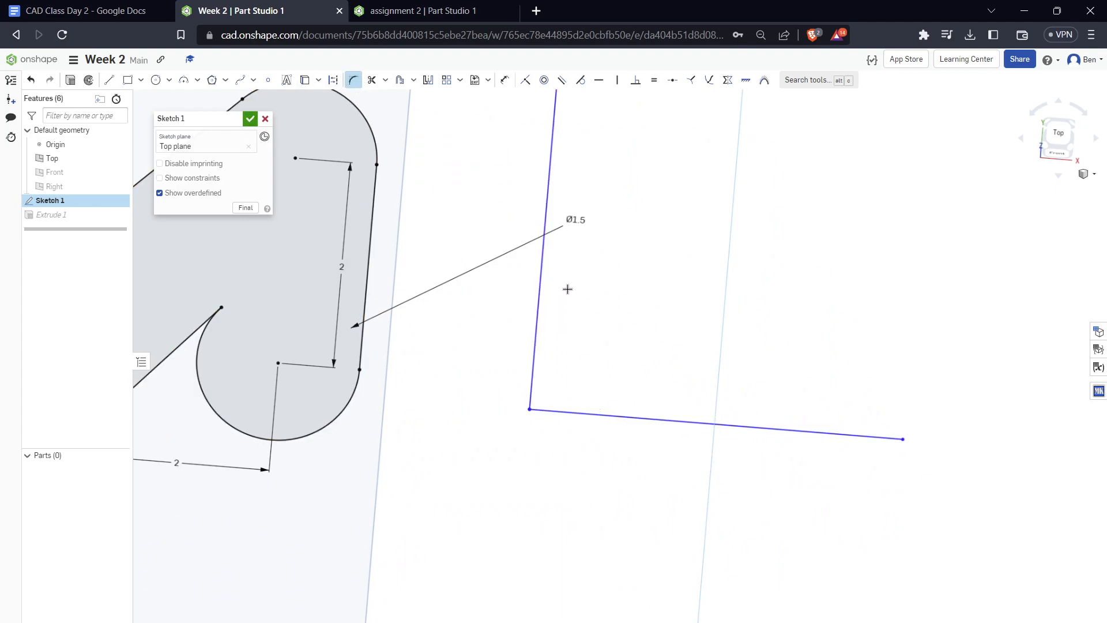
left_click(535, 332)
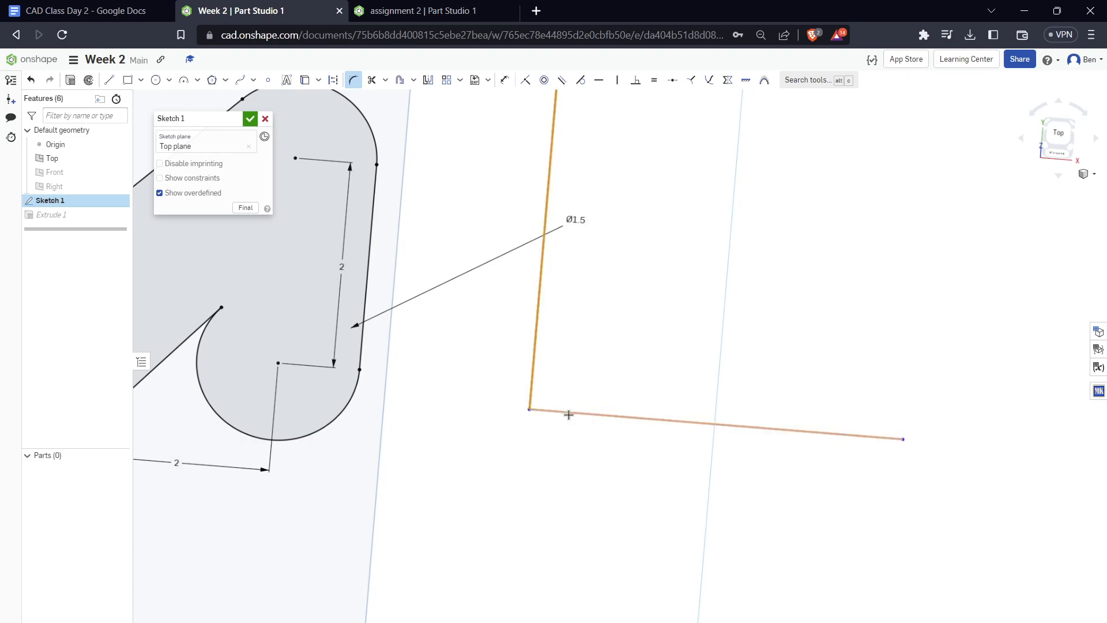
left_click(568, 414)
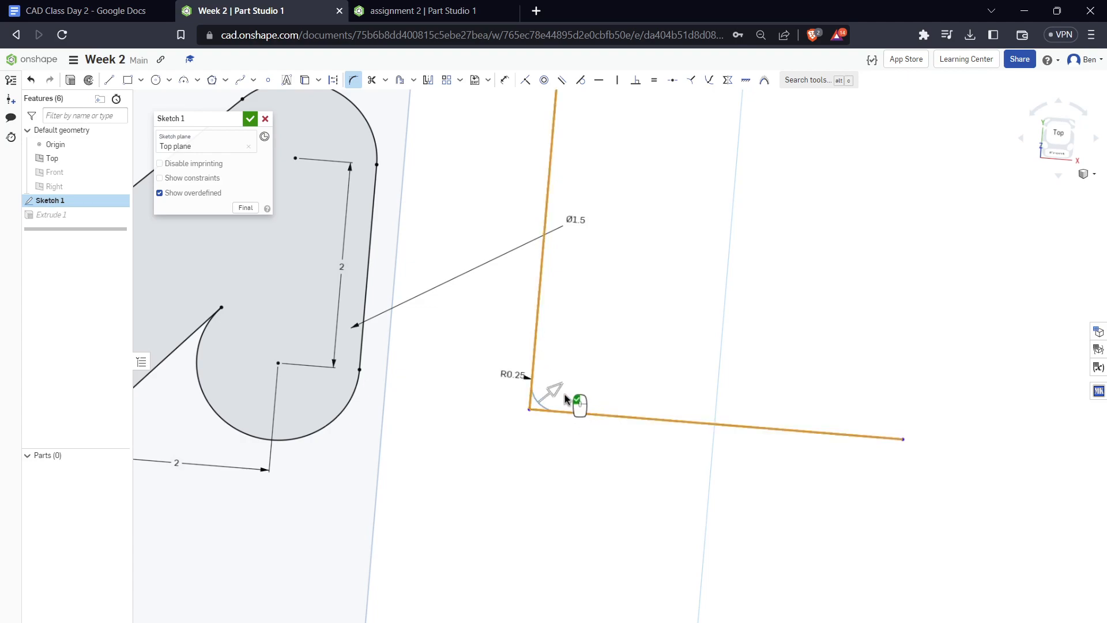
left_click(588, 426)
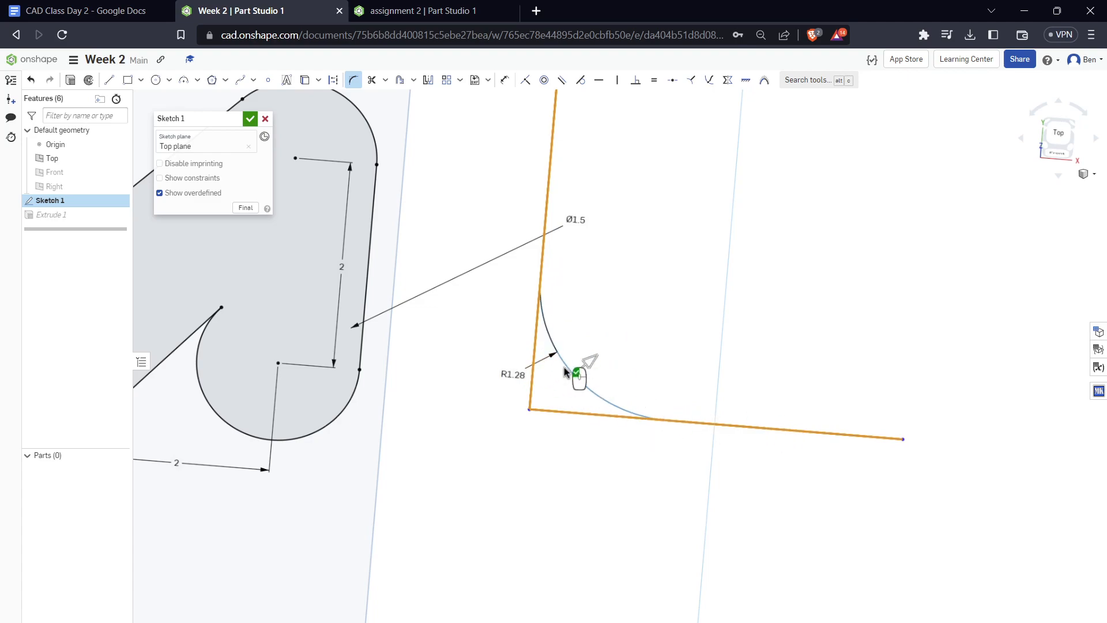
key("Escape")
scroll(749, 523, "down", 5)
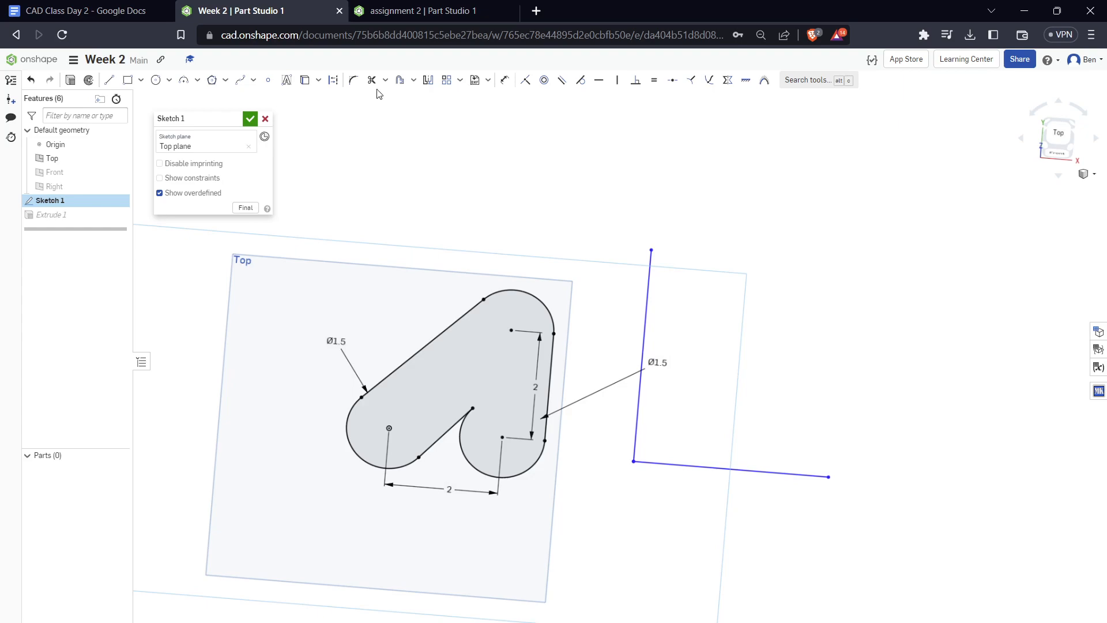
Delete both L-shaped practice lines and reposition the lower-right arc's diameter dimension lower, beside the profile
left_click(646, 305)
left_click(708, 469)
key("Delete")
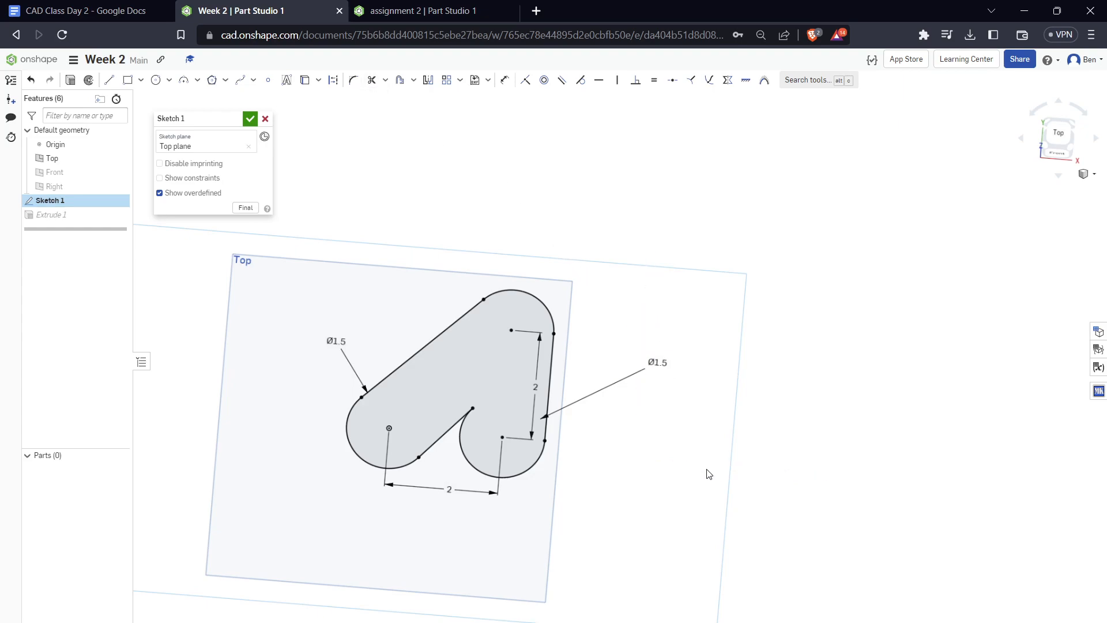
left_click_drag(663, 366, 675, 503)
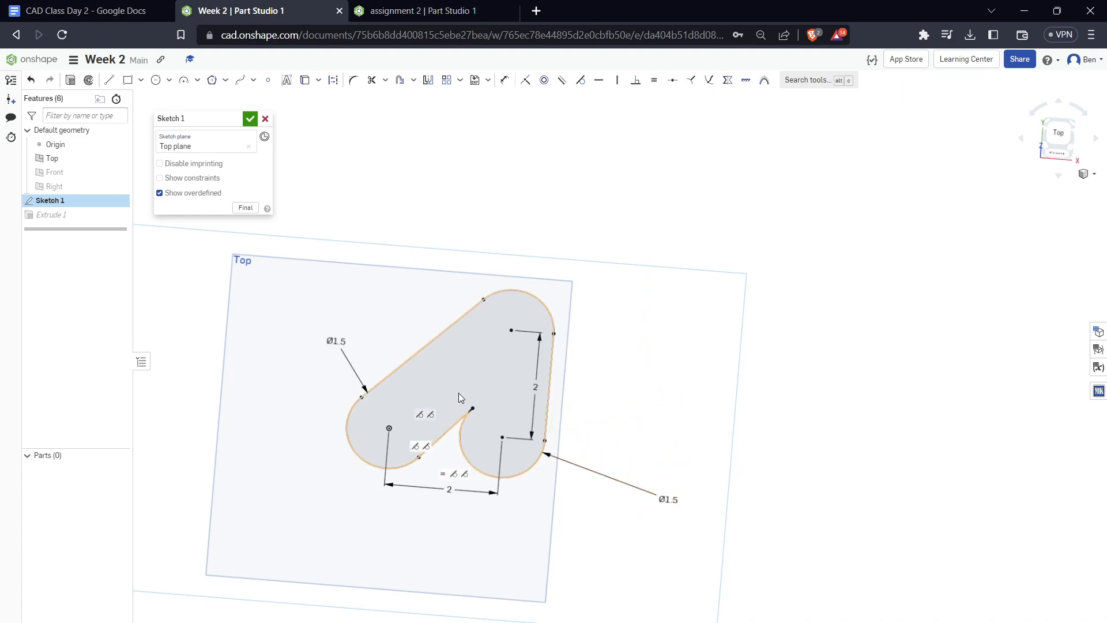
Draw two connected practice lines beside the profile, one diagonal and one nearly vertical, meeting in a sharp upper corner
key("l")
left_click(708, 332)
left_click(878, 185)
left_click(867, 387)
key("Escape")
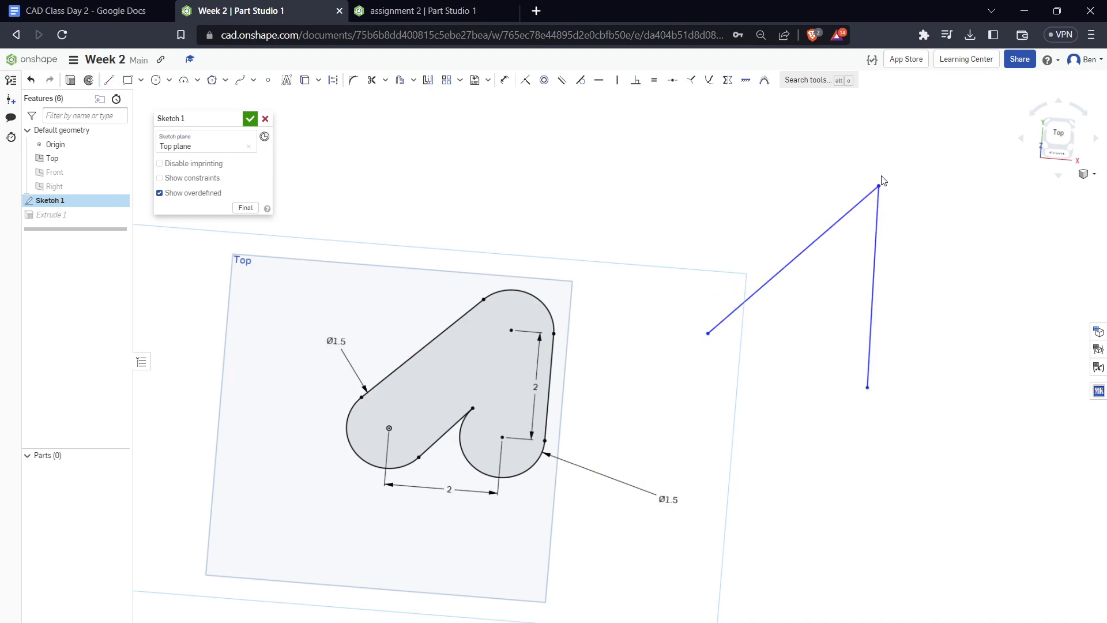
Try a sketch fillet of about 0.194 in radius on the sharp practice corner and delete the practice lines
left_click(353, 80)
left_click(841, 216)
left_click(877, 222)
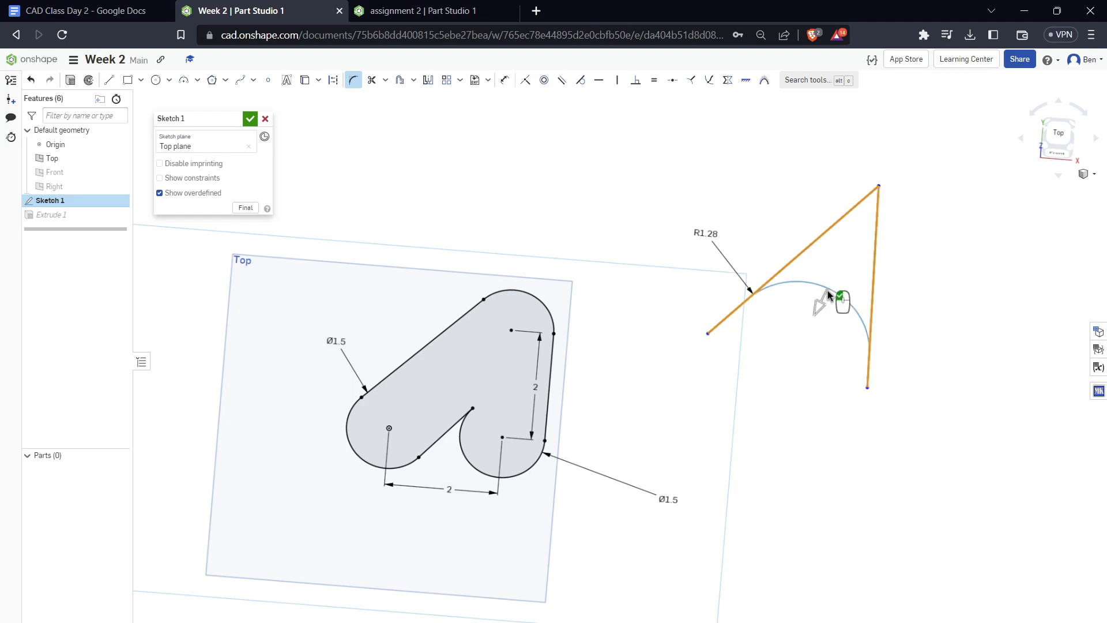
left_click(900, 234)
key("Escape")
left_click_drag(643, 121, 1014, 433)
key("Delete")
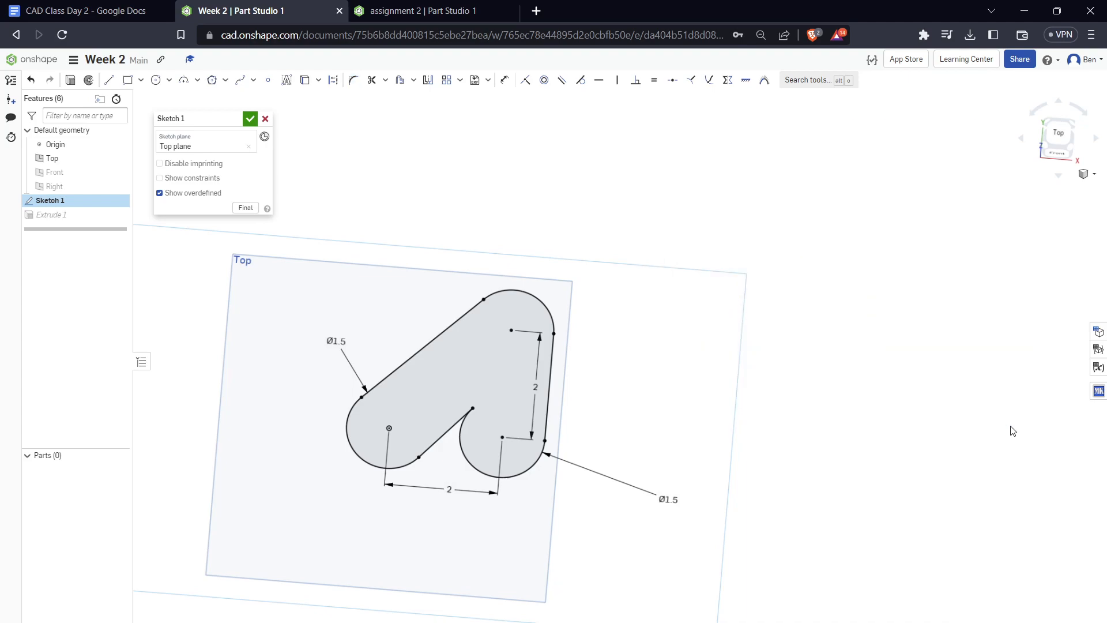
Fillet the sharp notch between the lower diagonal line and the lower-right arc with a 0.125 in radius and finish the sketch
scroll(440, 470, "up", 5)
left_click(352, 80)
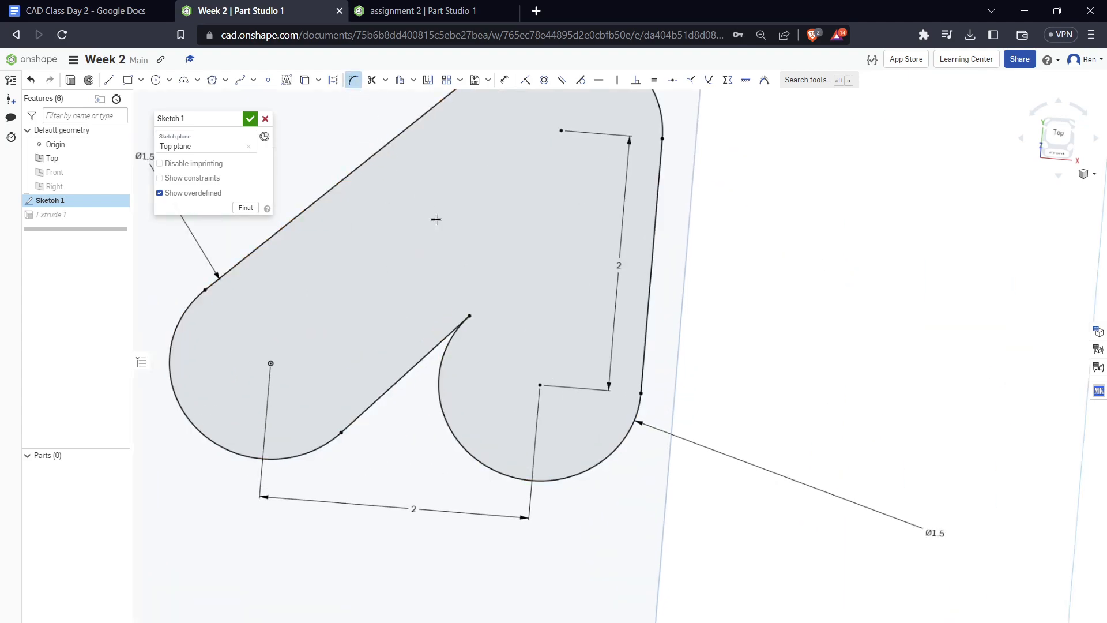
left_click(447, 345)
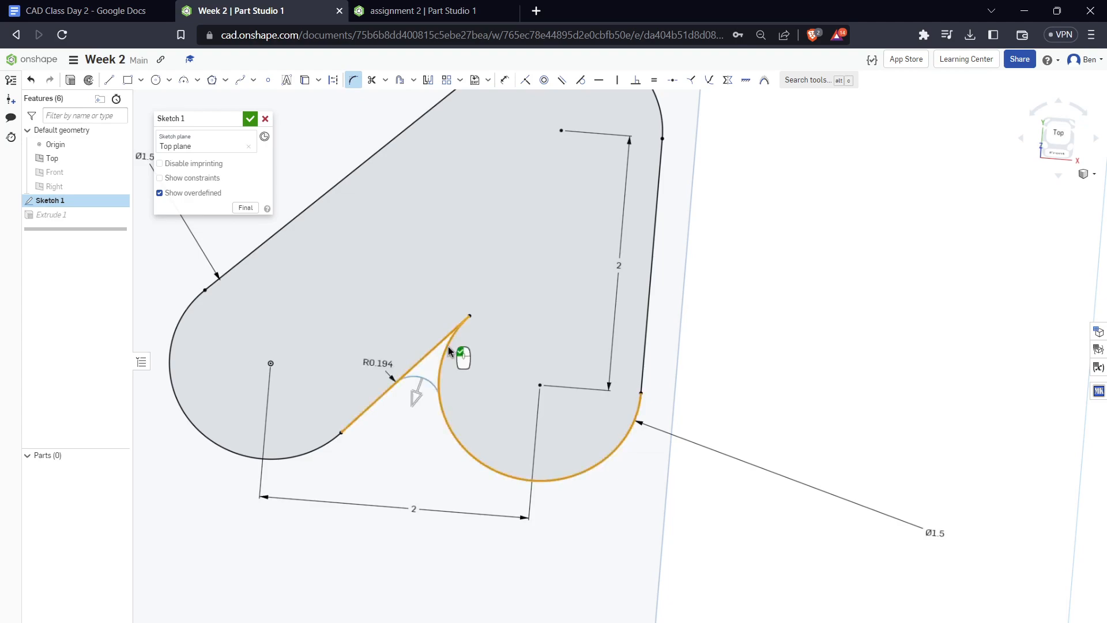
double_click(386, 362)
key("BackSpace")
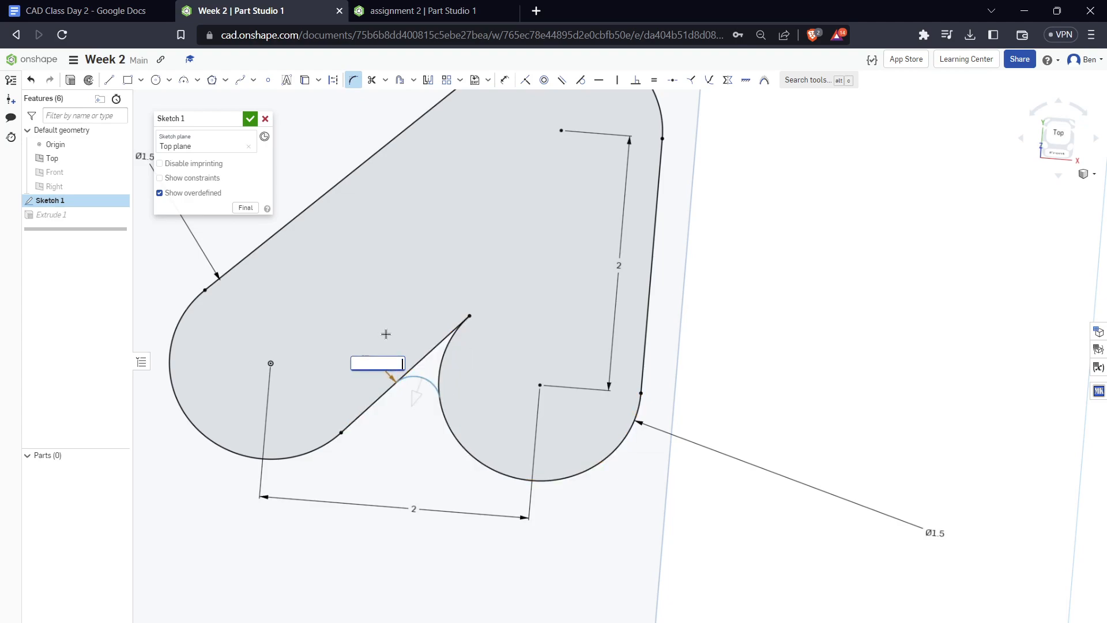
key("Return")
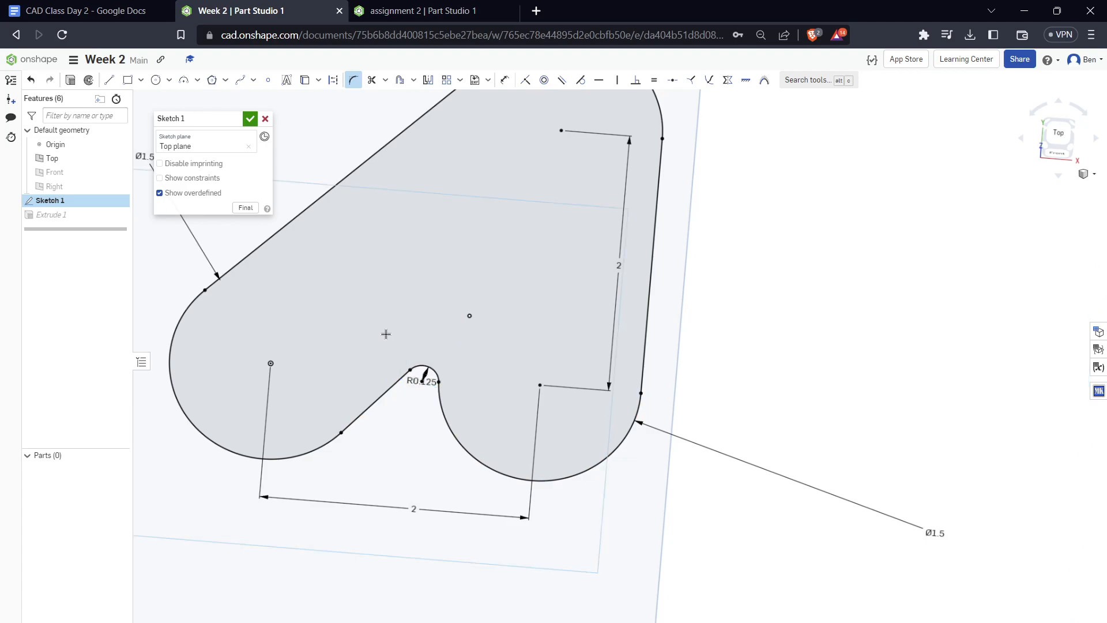
scroll(489, 410, "down", 5)
scroll(490, 410, "up", 5)
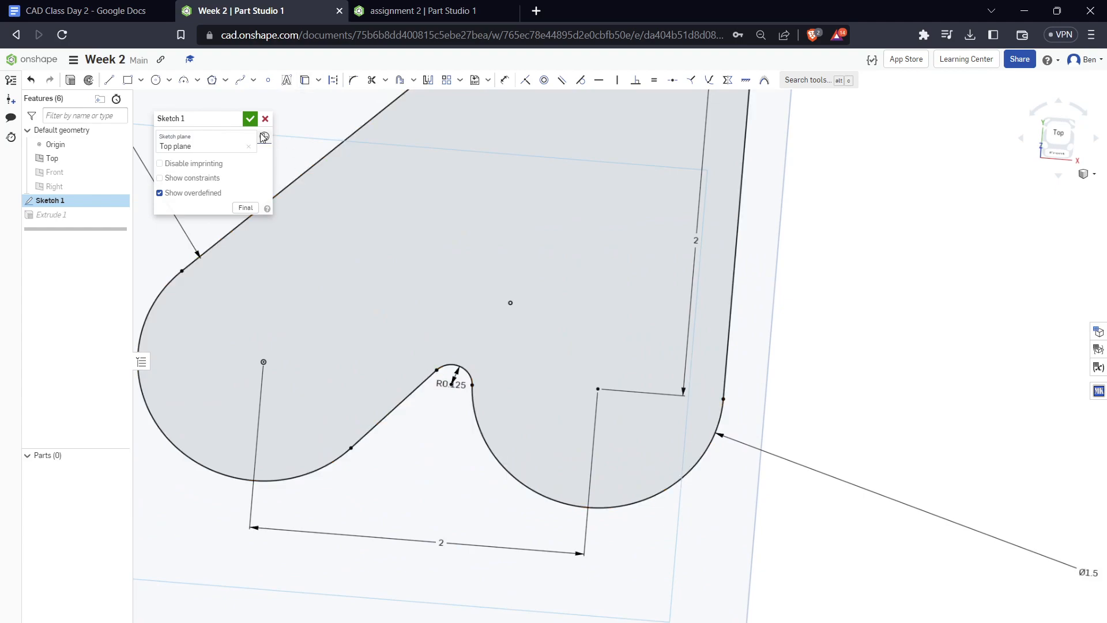
left_click(250, 119)
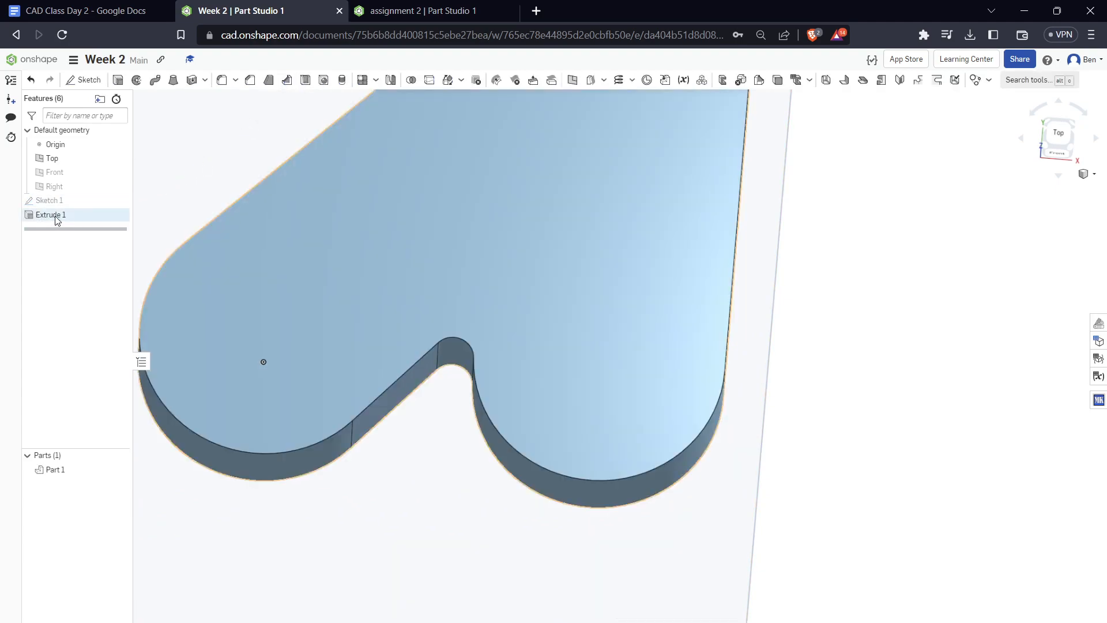
Hide the Top plane and examine the extruded part around its rounded inner notch
left_click(58, 221)
scroll(383, 588, "down", 3)
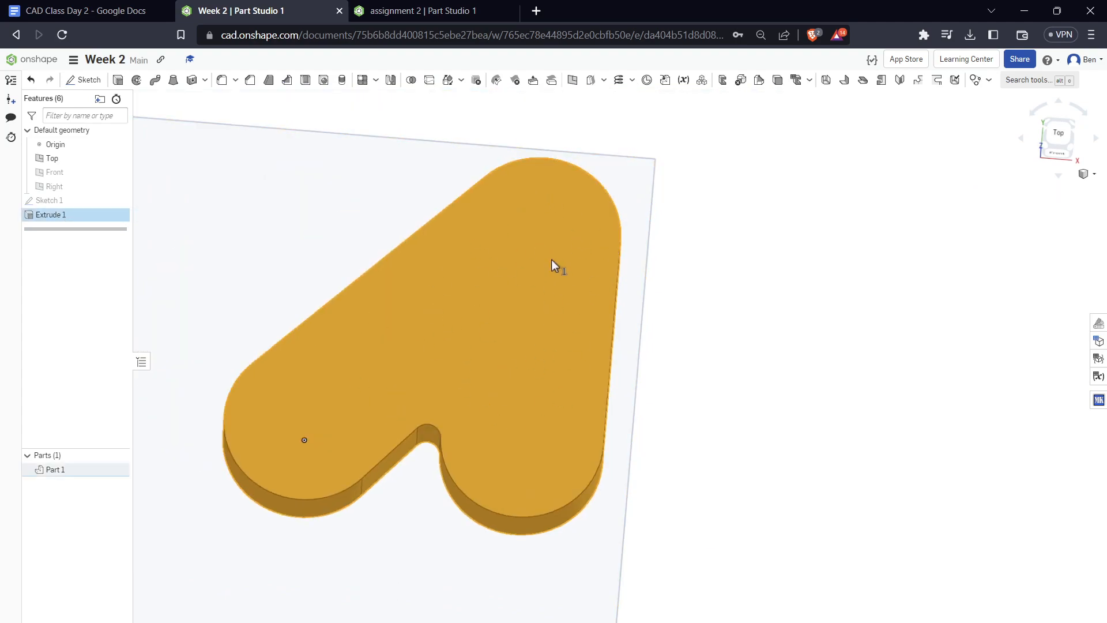
key("Escape")
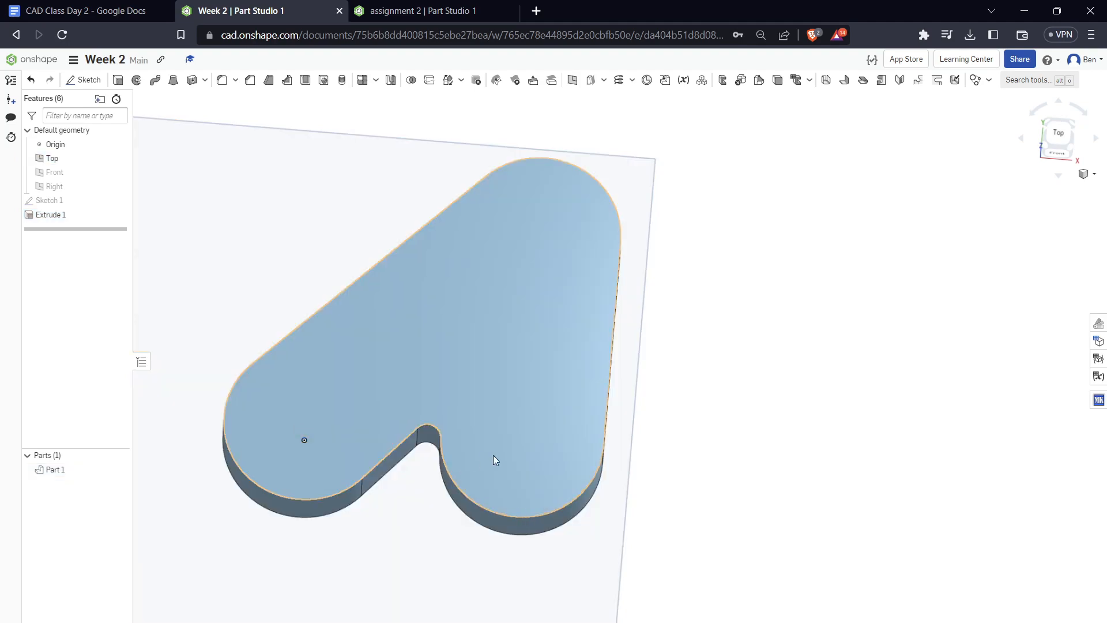
left_click(119, 159)
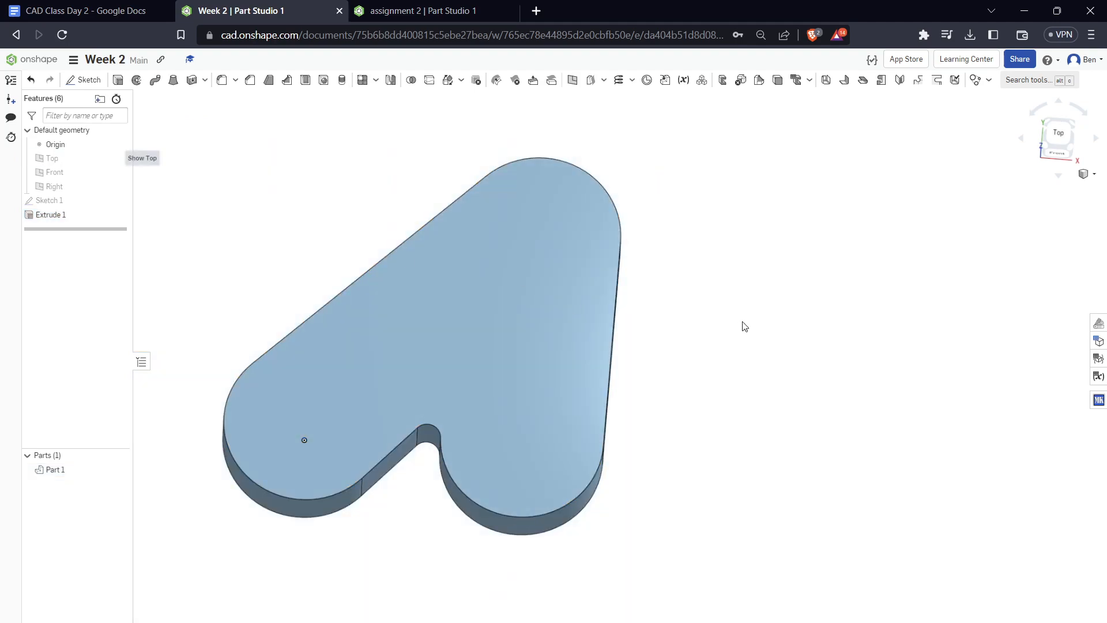
scroll(744, 323, "down", 4)
scroll(748, 322, "up", 6)
right_click_drag(595, 461, 610, 416)
scroll(610, 416, "down", 3)
middle_click_drag(613, 421, 895, 417)
right_click_drag(894, 418, 868, 410)
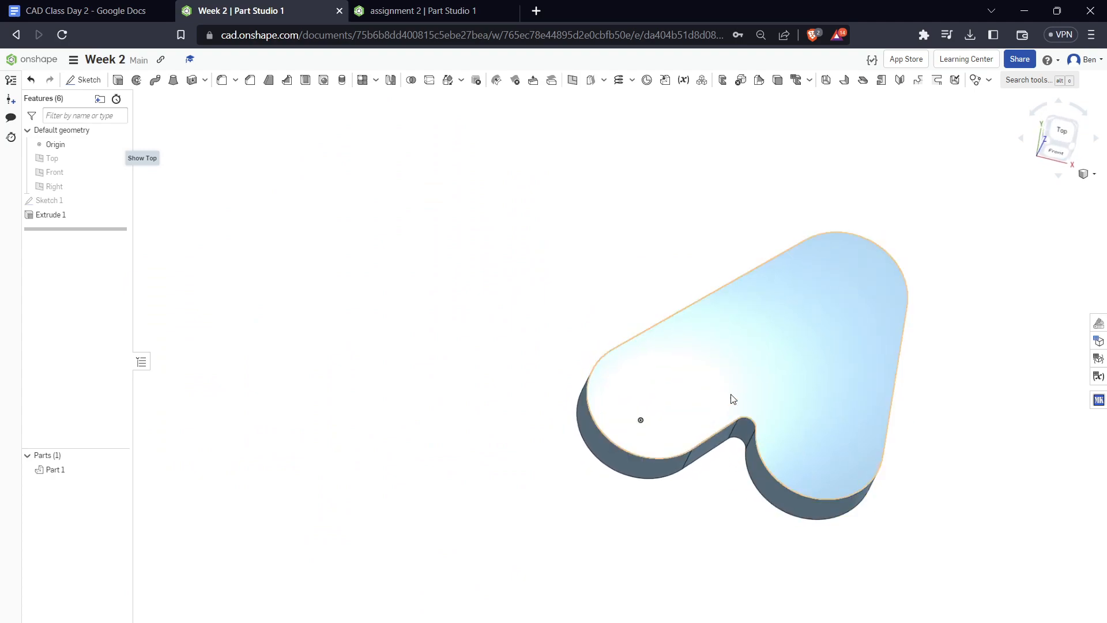
middle_click_drag(905, 307, 820, 348)
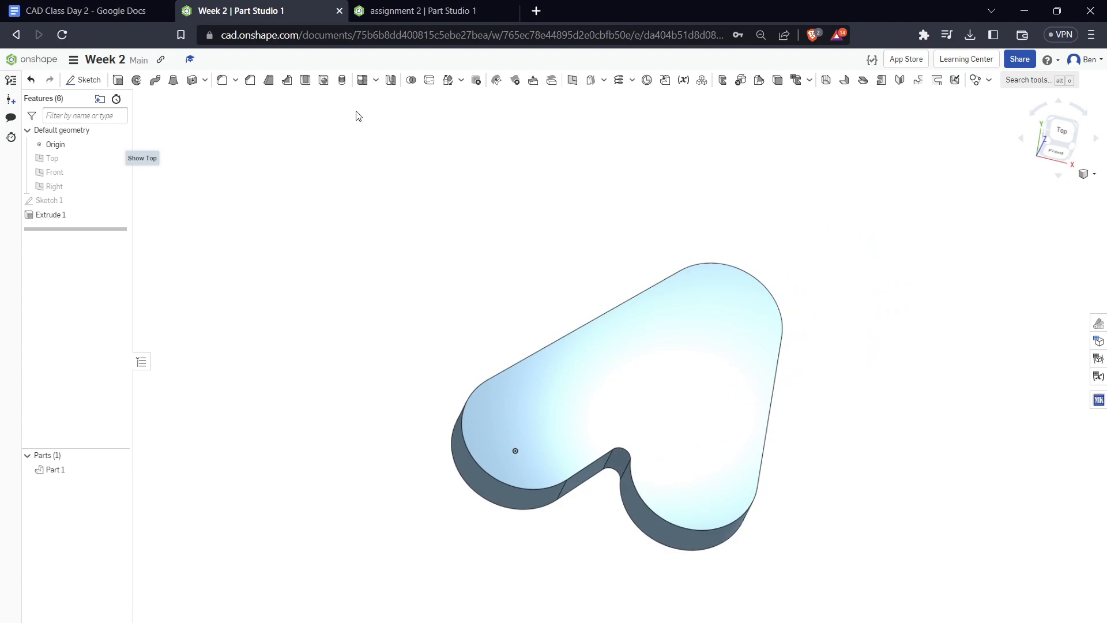
Start a 0.125 in radius Fillet feature on the top edge of the lower-right lobe with tangent propagation on
left_click(222, 80)
scroll(793, 527, "down", 3)
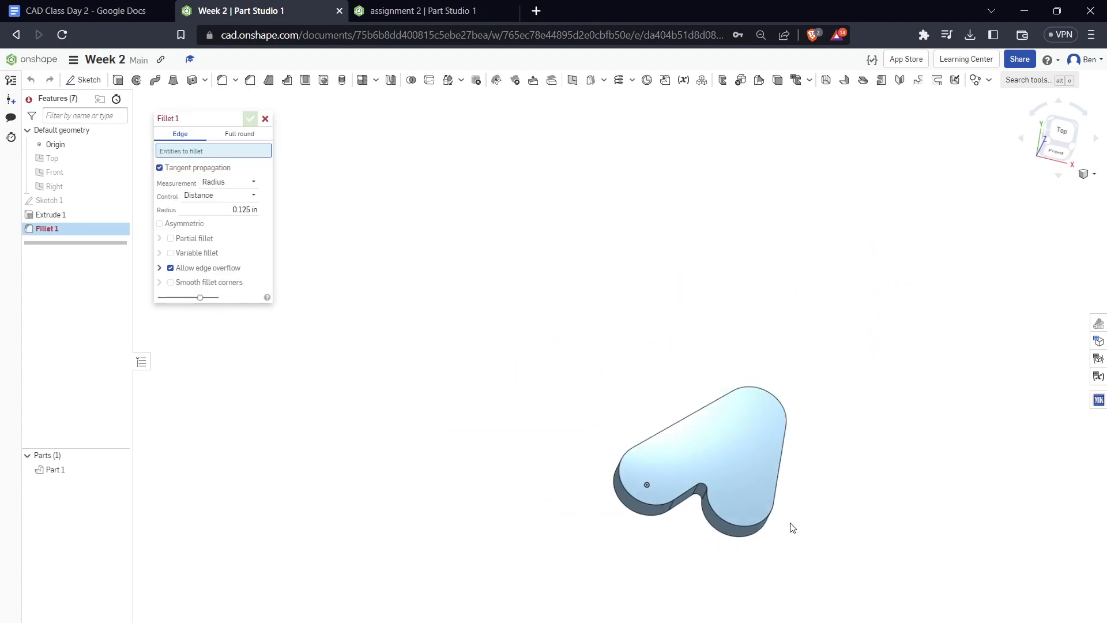
scroll(792, 526, "up", 5)
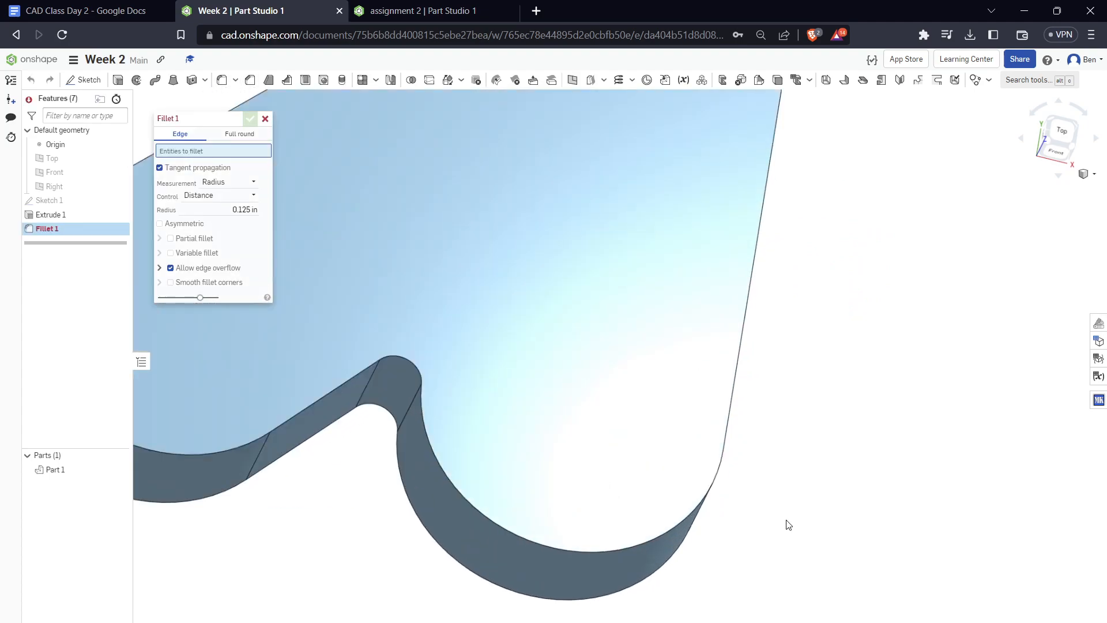
left_click(455, 490)
scroll(455, 490, "down", 2)
scroll(640, 519, "down", 4)
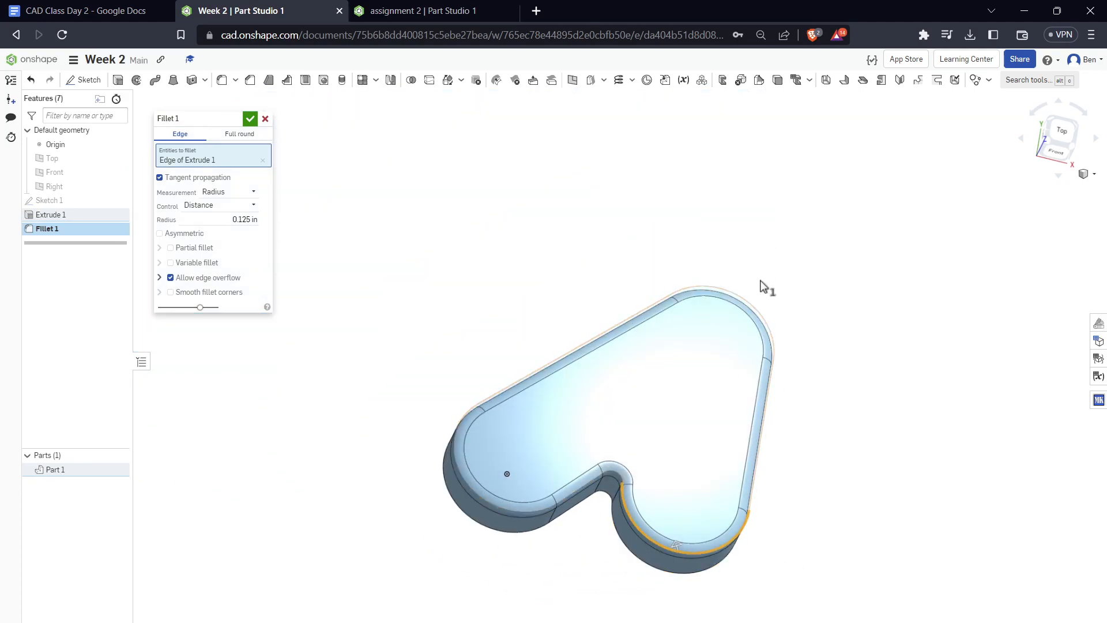
right_click_drag(586, 502, 607, 449)
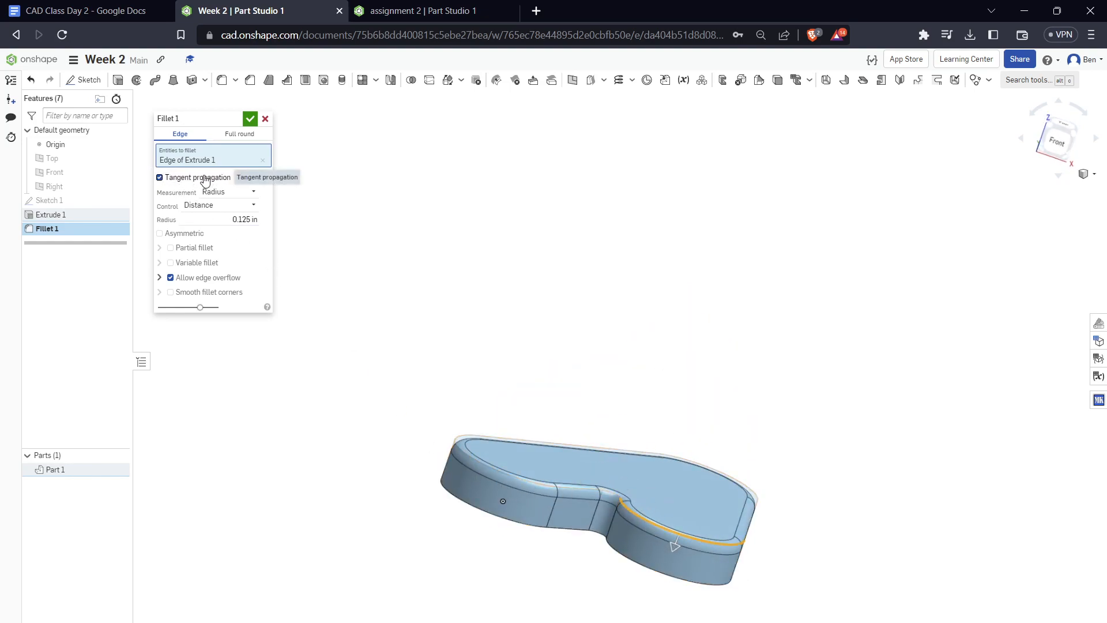
right_click_drag(647, 348, 796, 605)
scroll(767, 600, "up", 4)
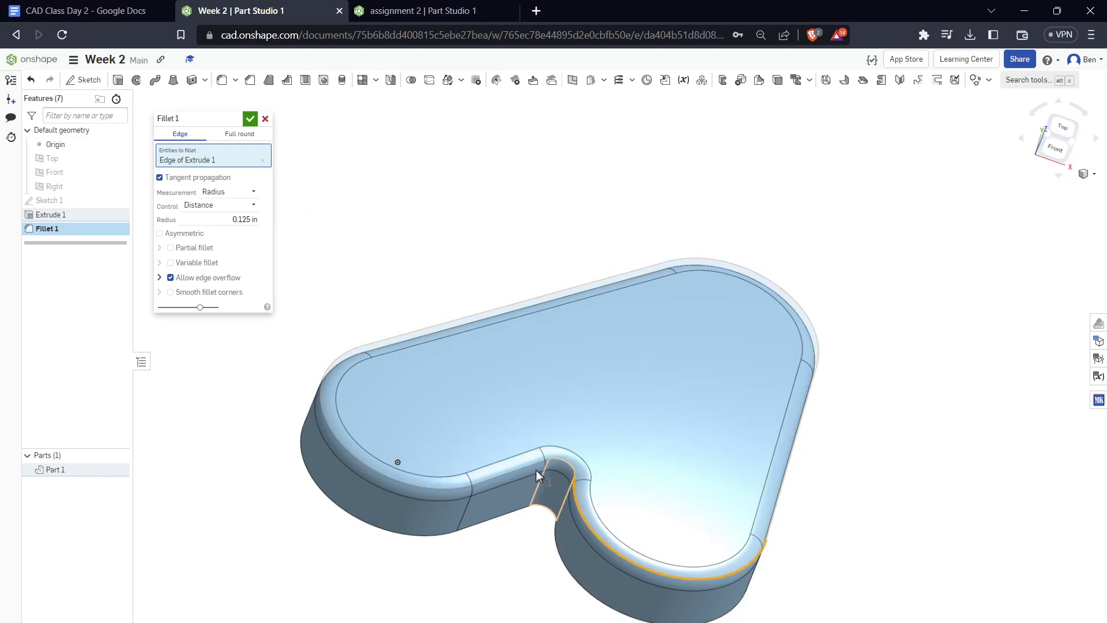
Try the fillet without tangent propagation on the lobe's arc edge and the straight right-hand edge, deselecting each, and re-enable propagation
left_click(160, 177)
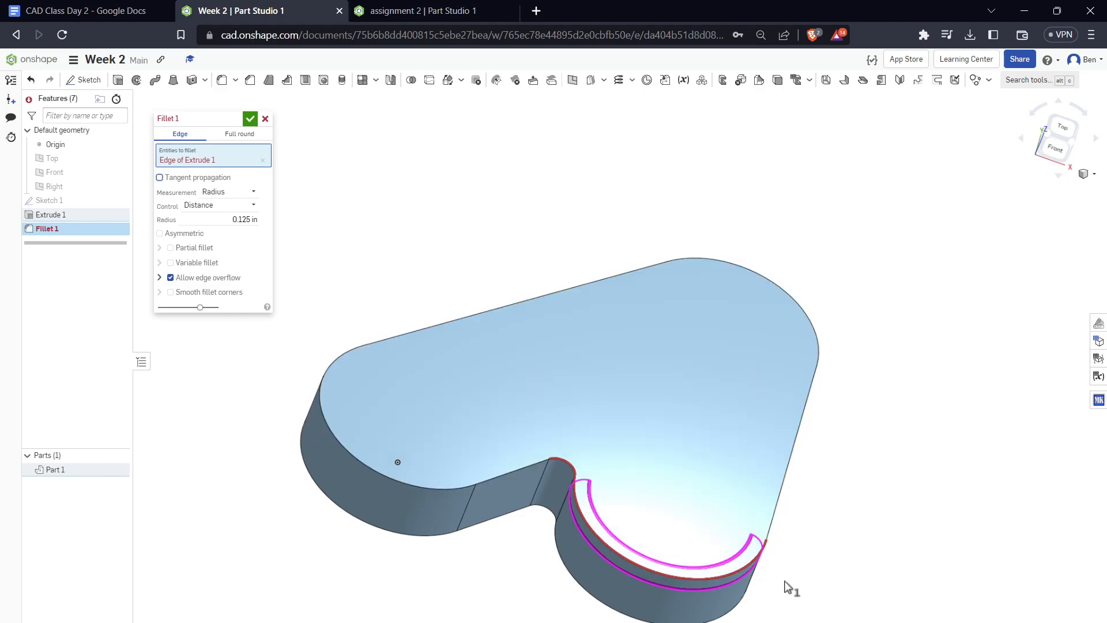
scroll(657, 594, "up", 5)
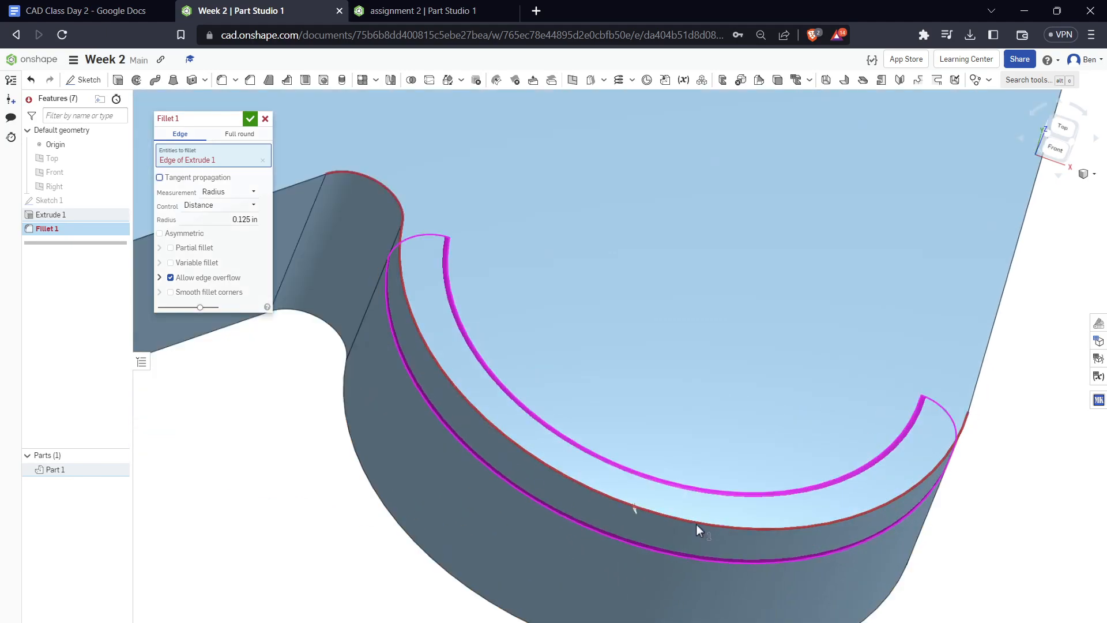
left_click(697, 525)
scroll(467, 557, "down", 5)
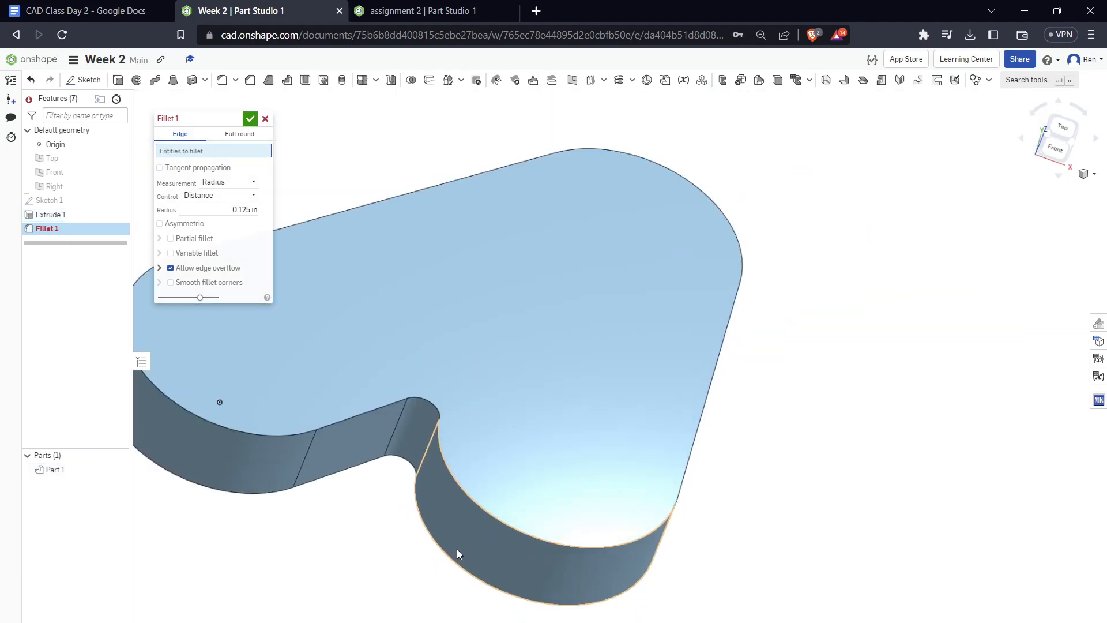
left_click(693, 441)
right_click_drag(831, 496, 677, 449)
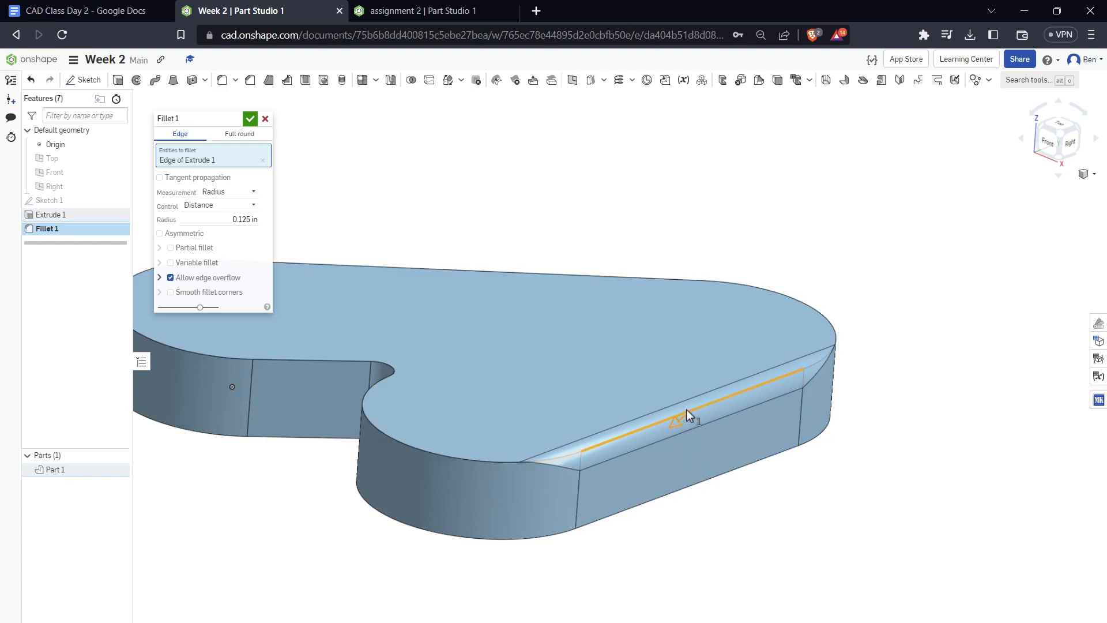
left_click(711, 406)
left_click(176, 168)
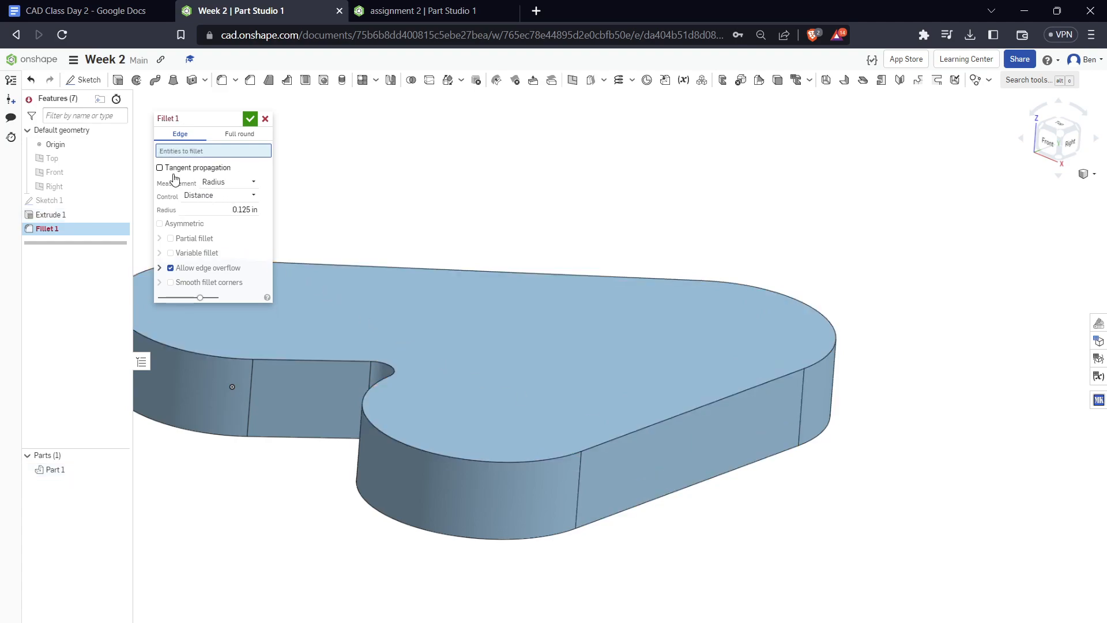
Fillet the part's top and bottom perimeters at 0.125 in radius by selecting the right side's straight upper and lower edges
left_click(638, 434)
right_click_drag(573, 430, 741, 354)
scroll(976, 490, "down", 5)
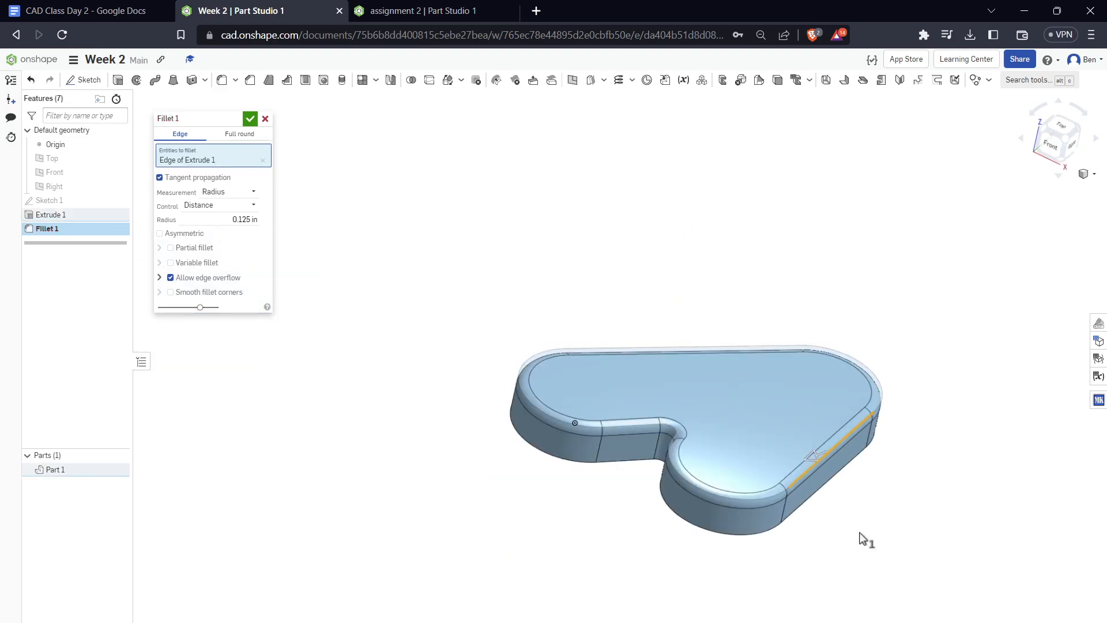
right_click_drag(863, 548, 872, 461)
scroll(859, 470, "up", 5)
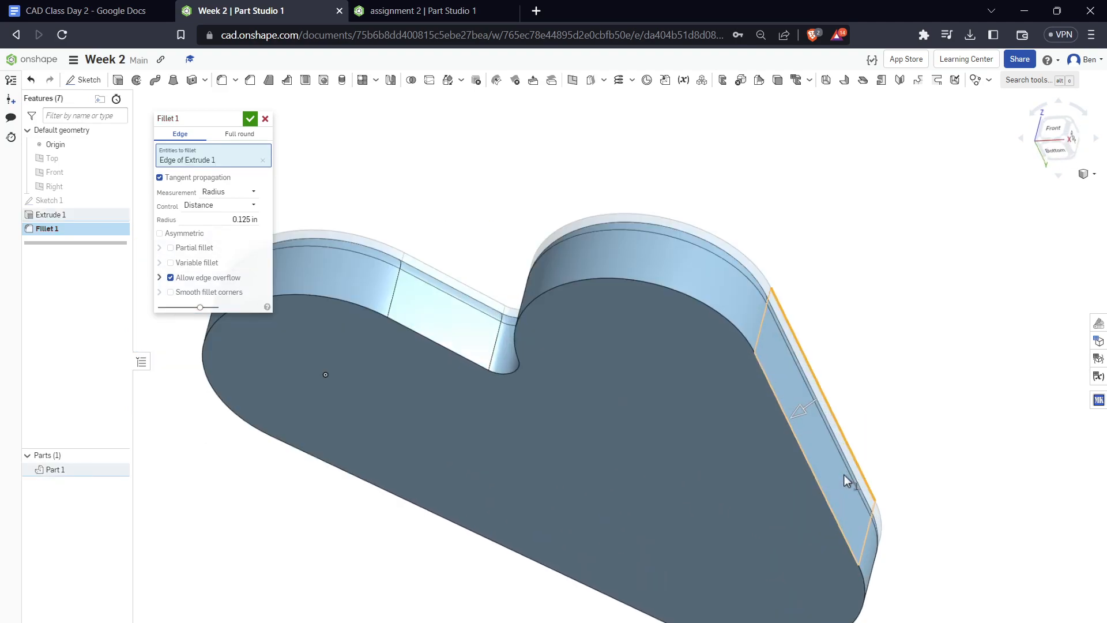
left_click(810, 470)
right_click_drag(786, 440, 338, 194)
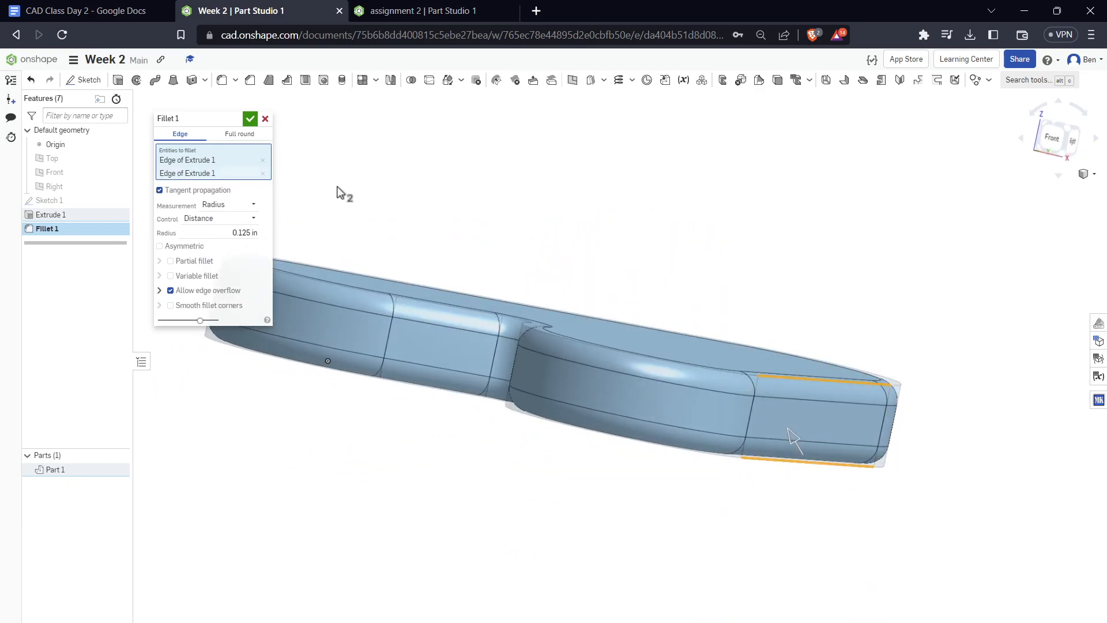
left_click(256, 119)
Examine the part's rounded top and bottom edges from several angles, including straight from the top
right_click_drag(418, 223, 337, 292)
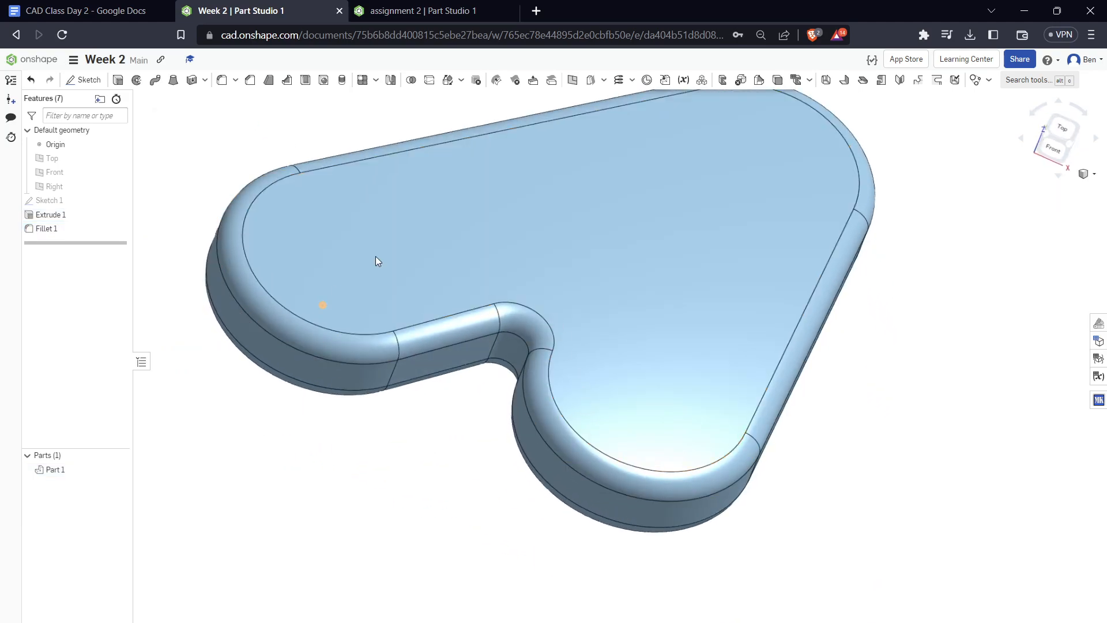
right_click_drag(590, 489, 588, 425)
right_click_drag(685, 309, 704, 470)
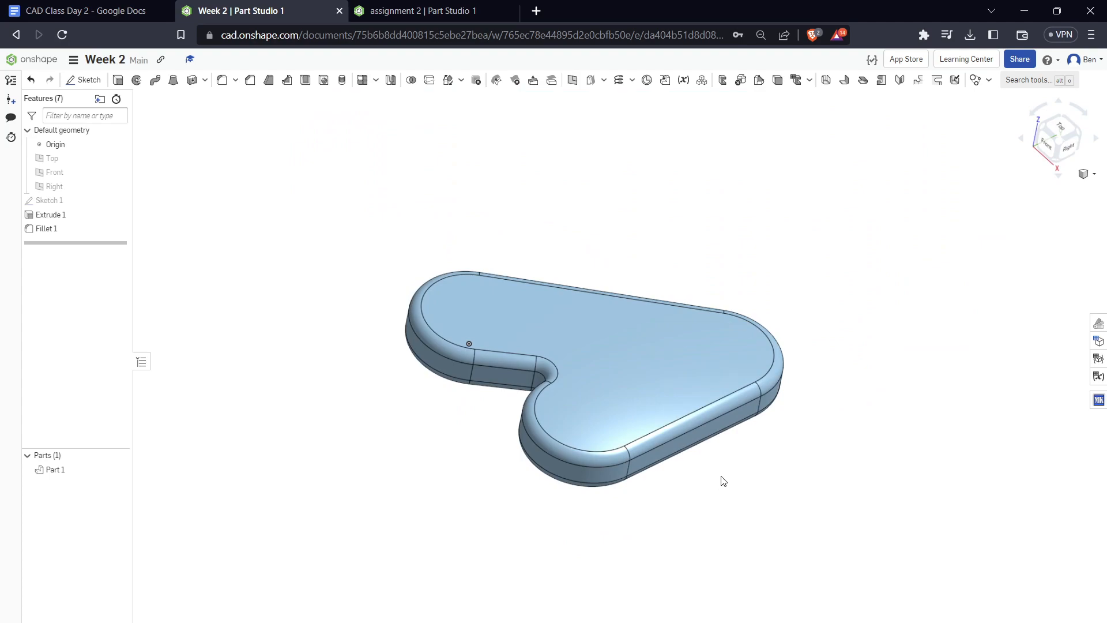
right_click_drag(936, 286, 706, 438)
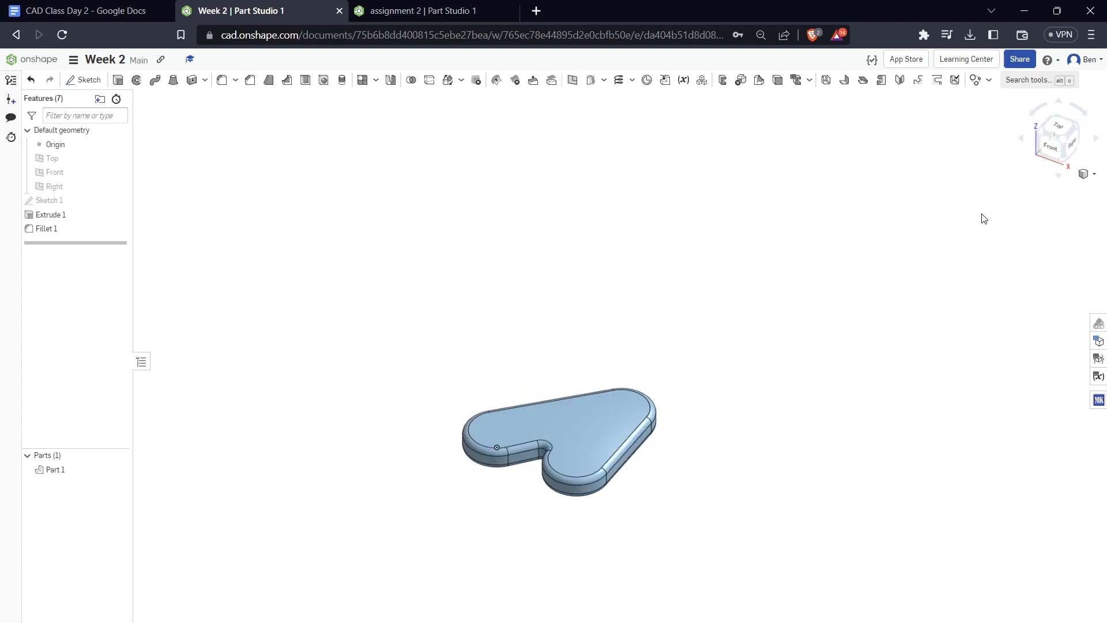
left_click(1066, 133)
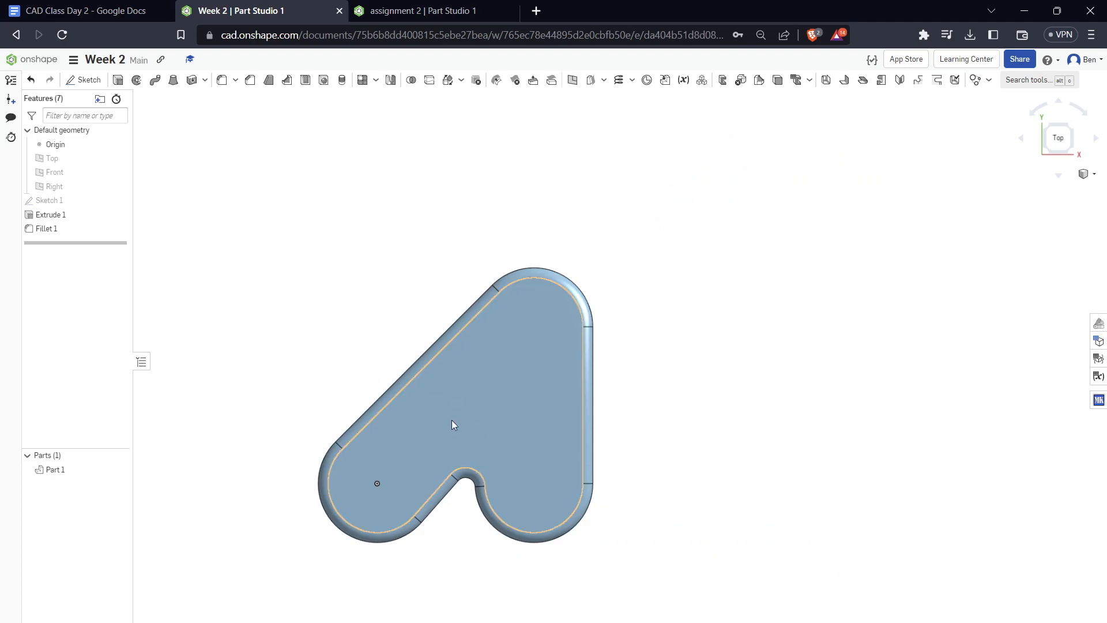
right_click_drag(478, 440, 482, 409)
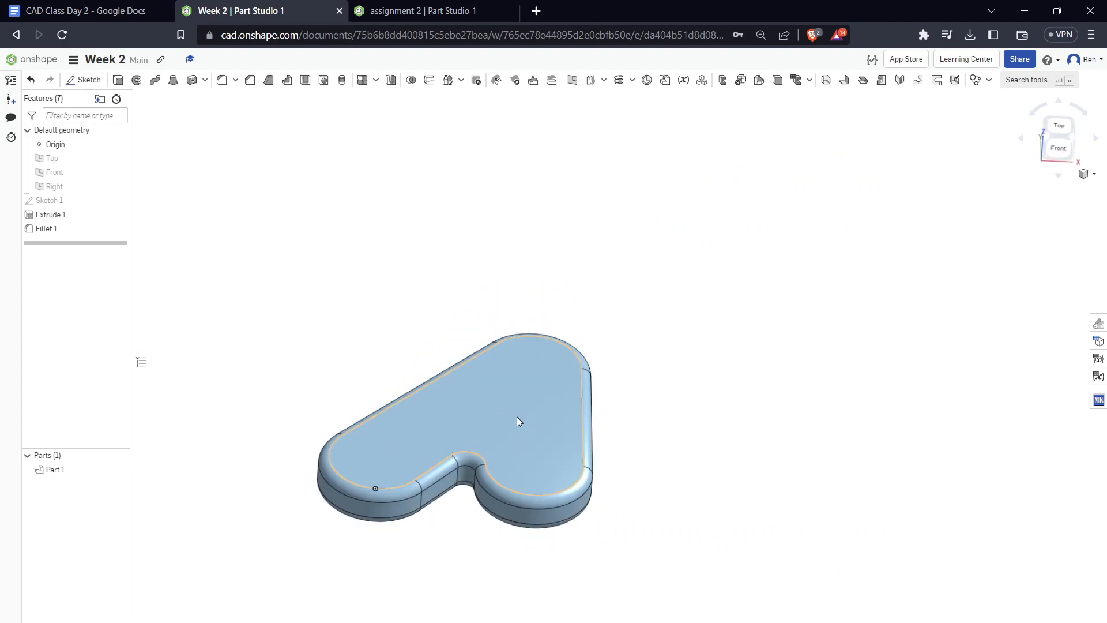
scroll(502, 535, "down", 3)
scroll(503, 536, "up", 5)
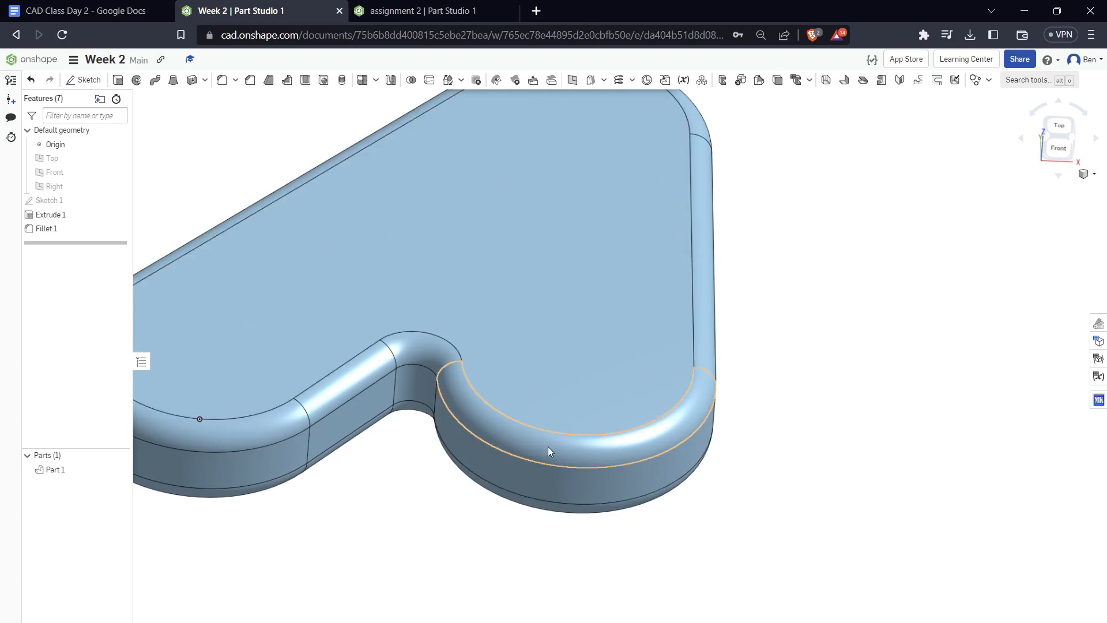
scroll(749, 421, "down", 4)
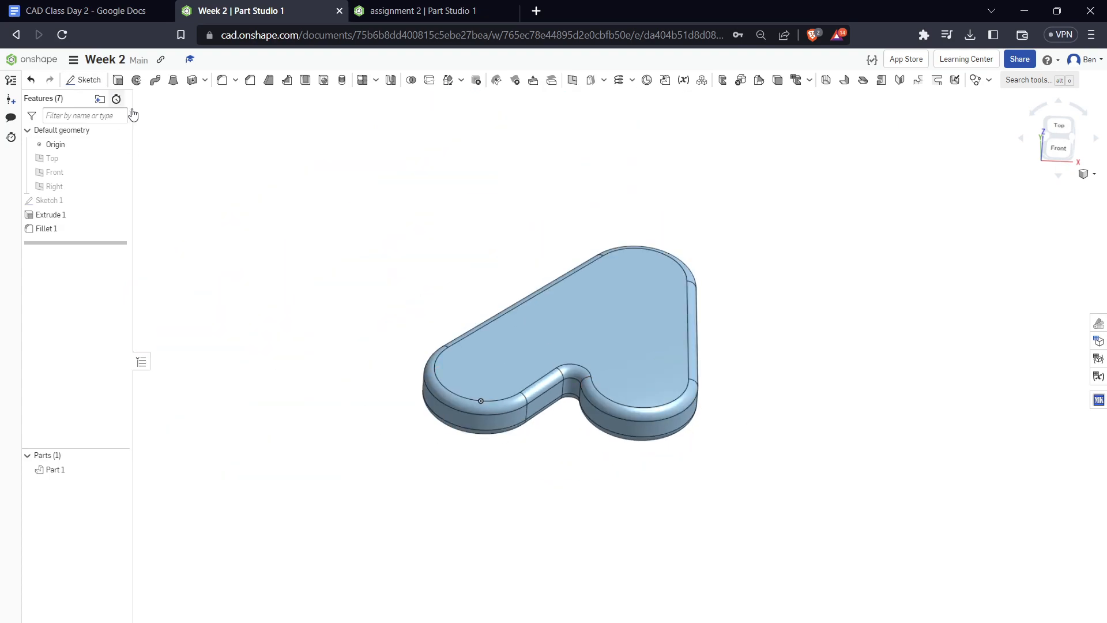
Show the Top plane, start a new sketch on it and view it straight from the top
left_click(80, 81)
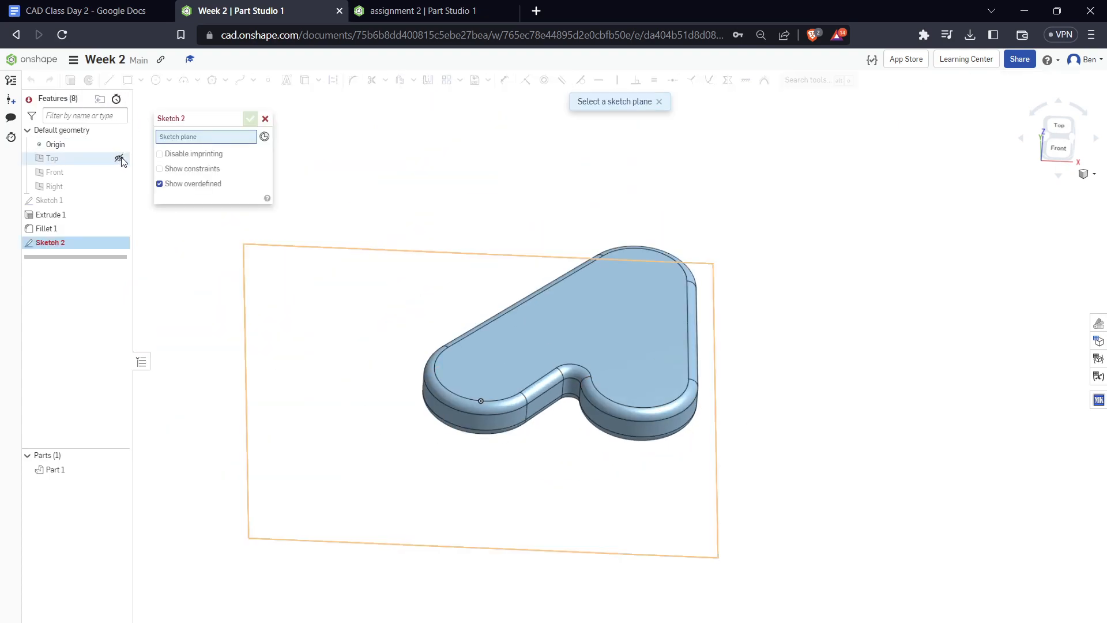
left_click(119, 159)
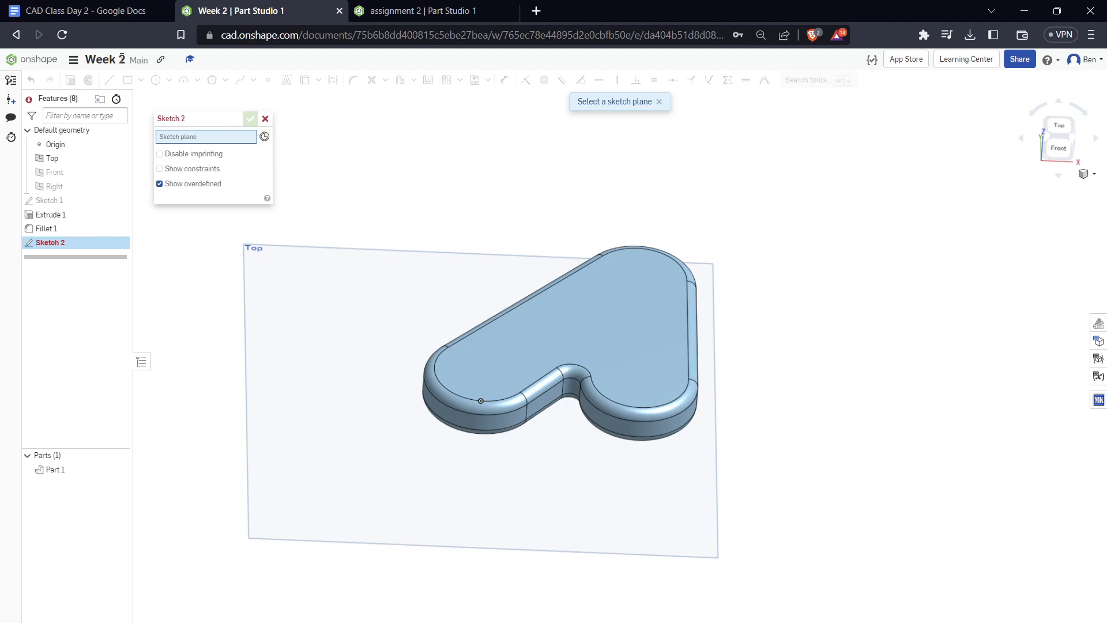
left_click(338, 349)
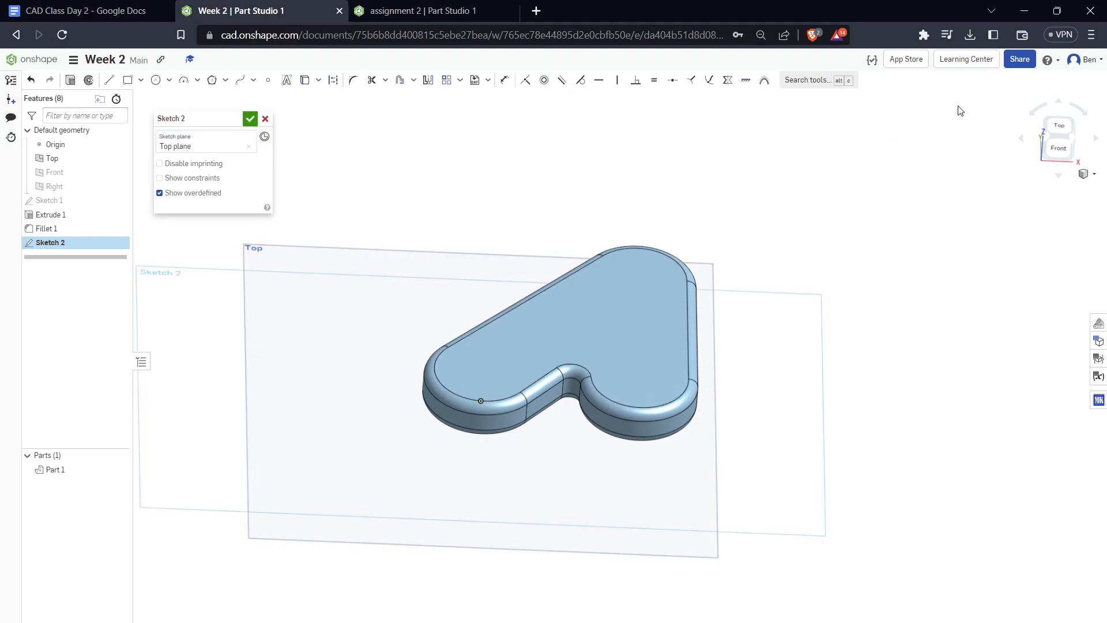
left_click(1060, 139)
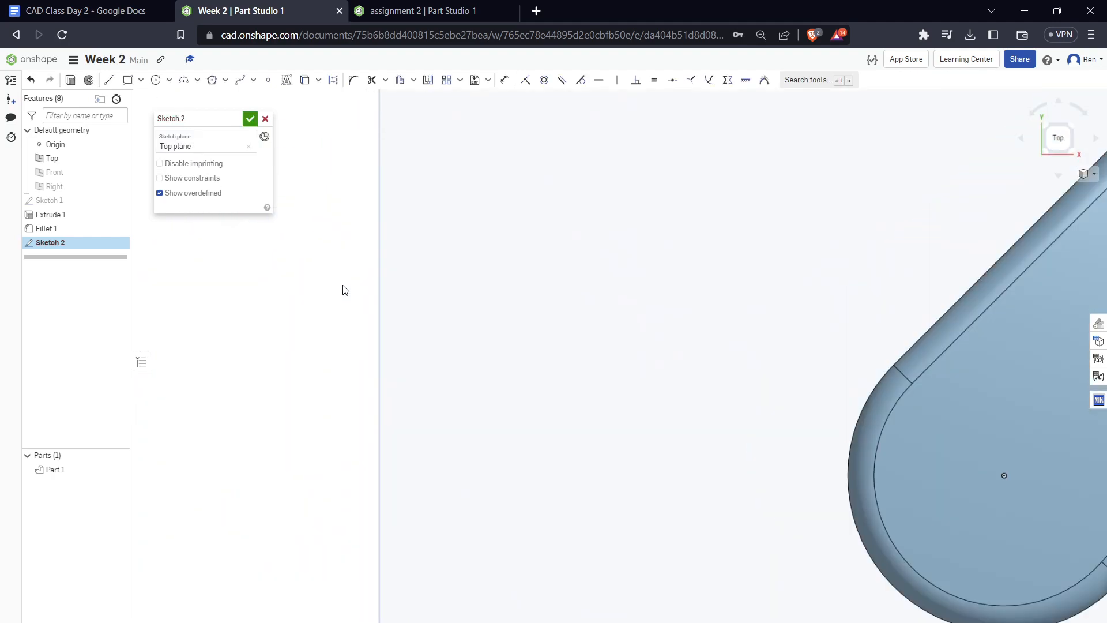
Hide Part 1 so the Top plane is clear for sketching
left_click(120, 471)
right_click(124, 470)
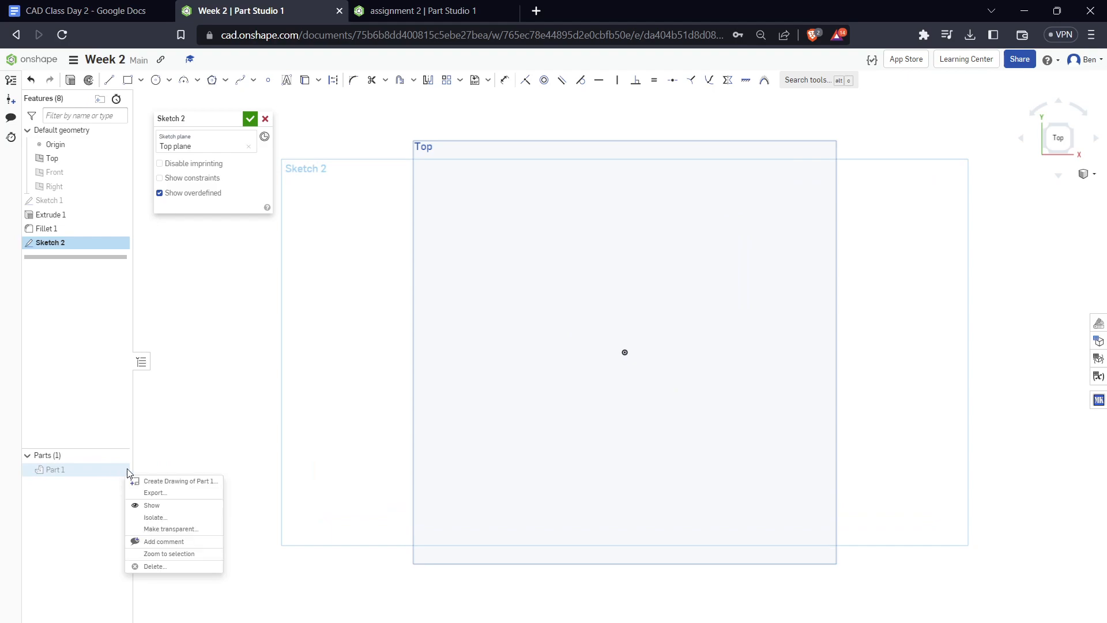
left_click(202, 447)
Sketch a vertical line up from the origin and convert it to construction geometry
scroll(448, 317, "down", 2)
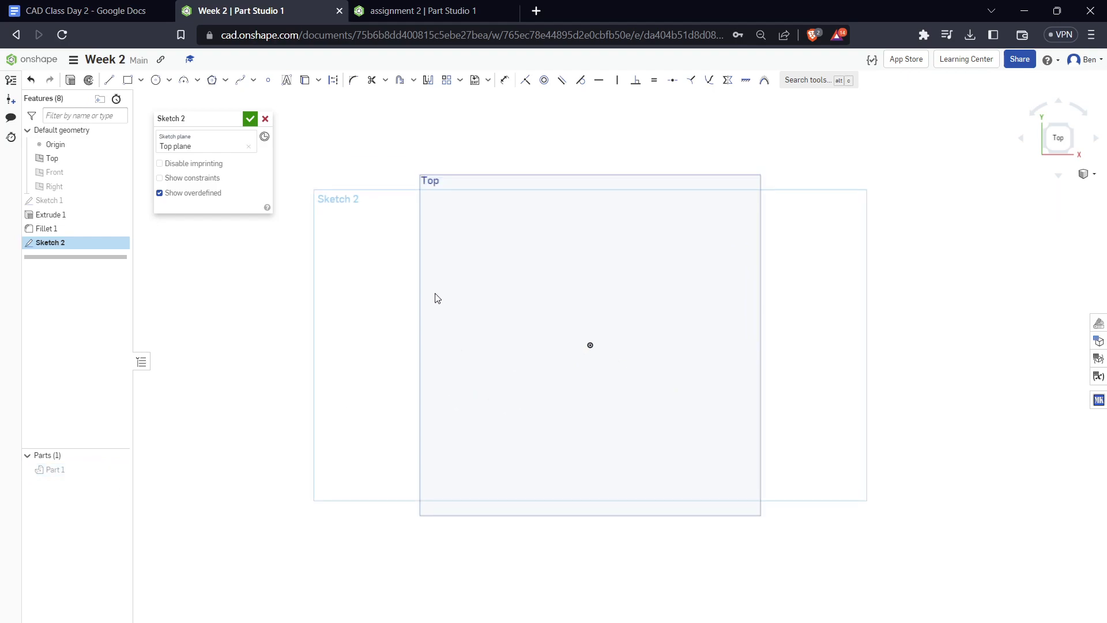
scroll(422, 283, "down", 2)
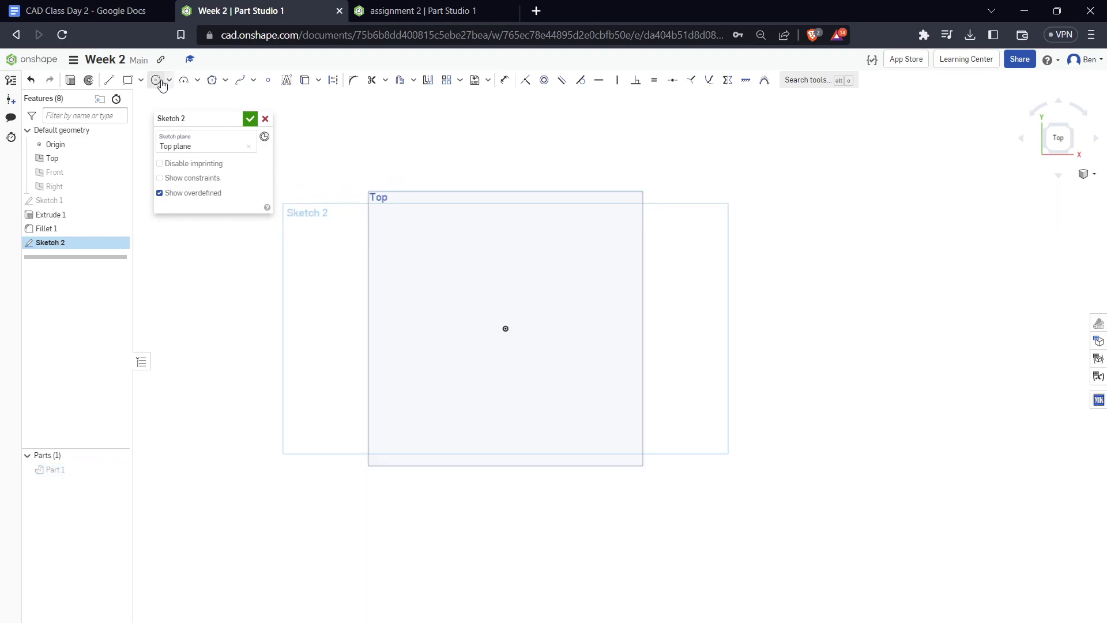
left_click(103, 81)
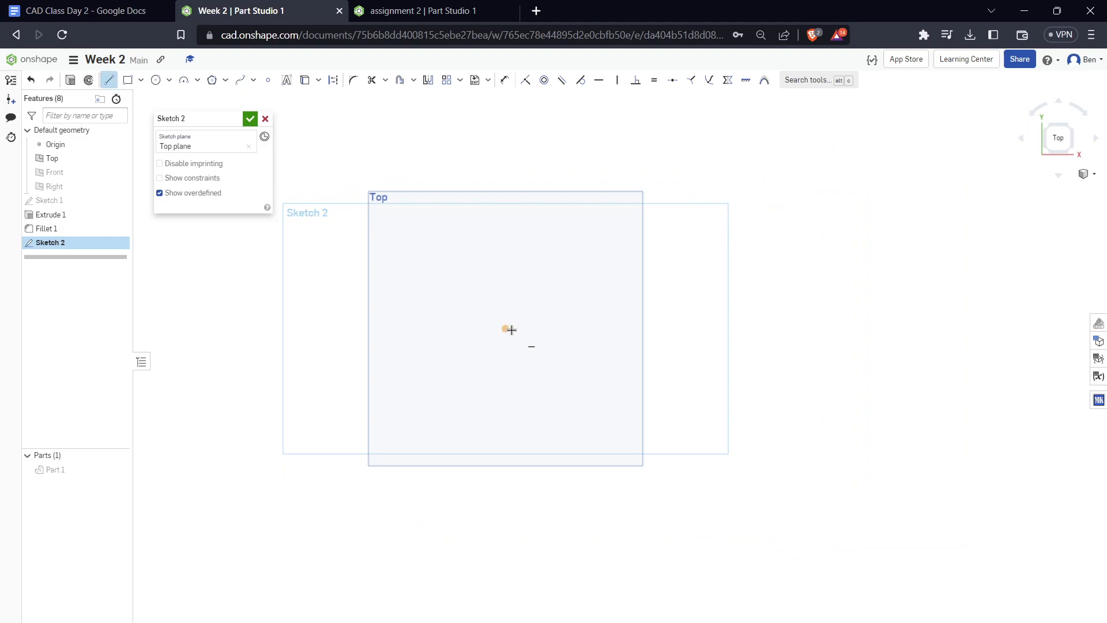
left_click(505, 330)
left_click(506, 123)
key("Escape")
left_click(506, 147)
key("q")
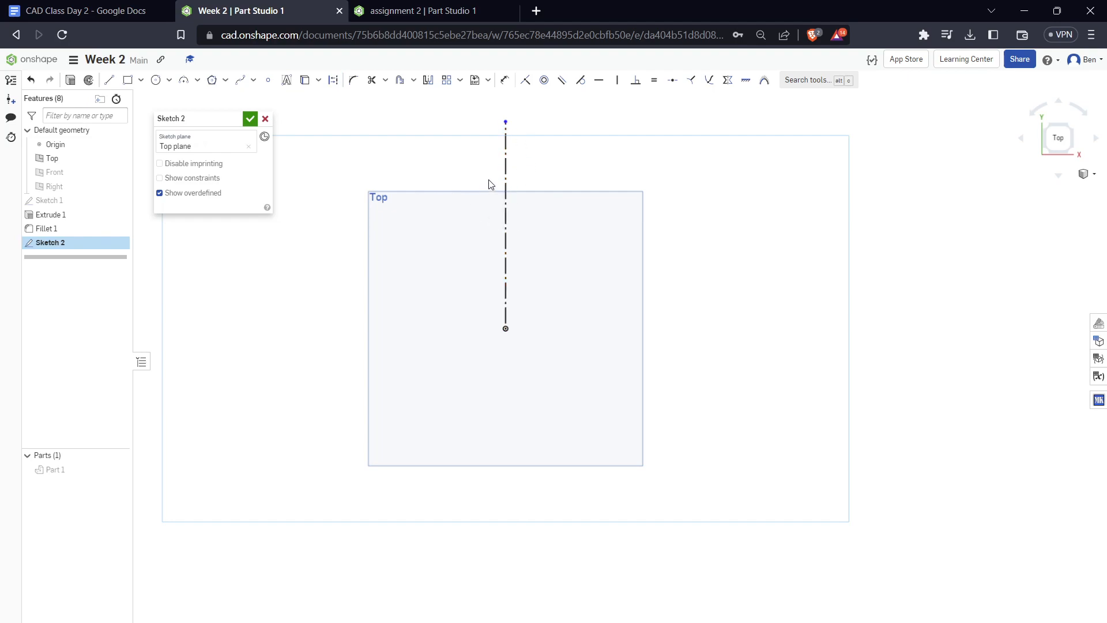
Toggle the vertical line between solid and construction geometry, leaving it as construction
left_click(508, 166)
key("q")
key("q")
key("q")
key("q")
left_click(335, 80)
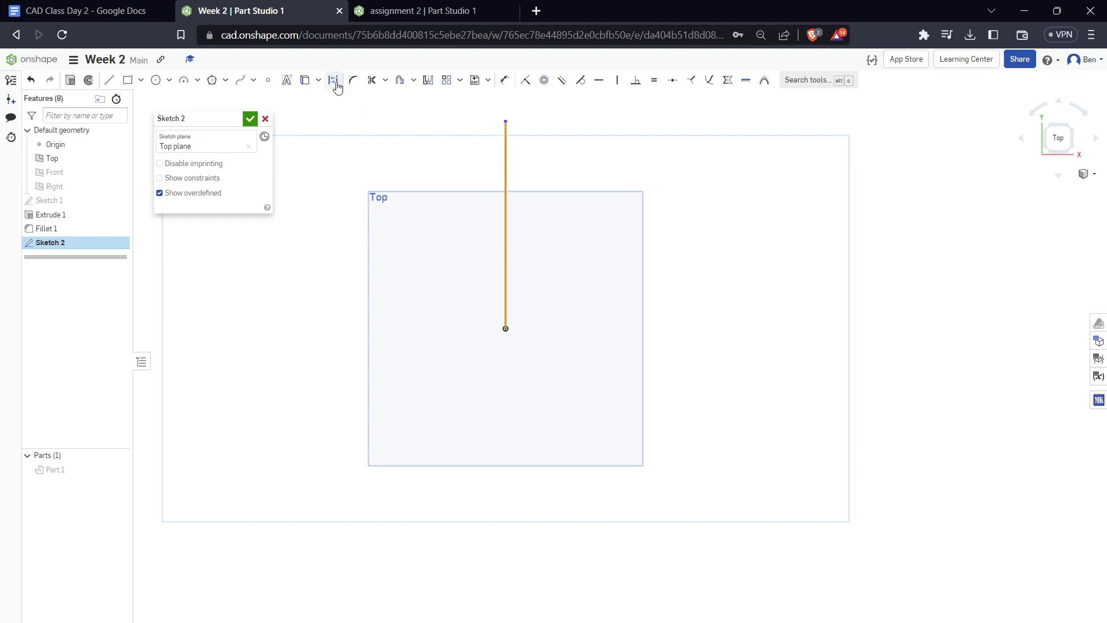
left_click(334, 80)
left_click(605, 183)
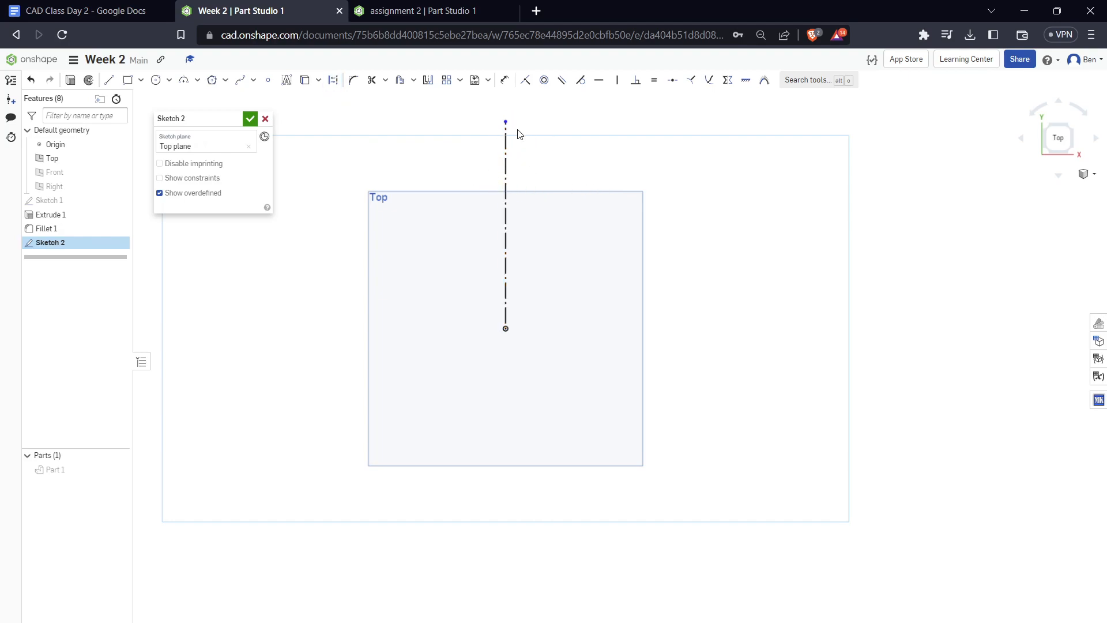
Dimension the vertical construction line to a length of 5 in
key("d")
left_click(506, 157)
left_click(594, 181)
type("5")
key("Return")
key("Escape")
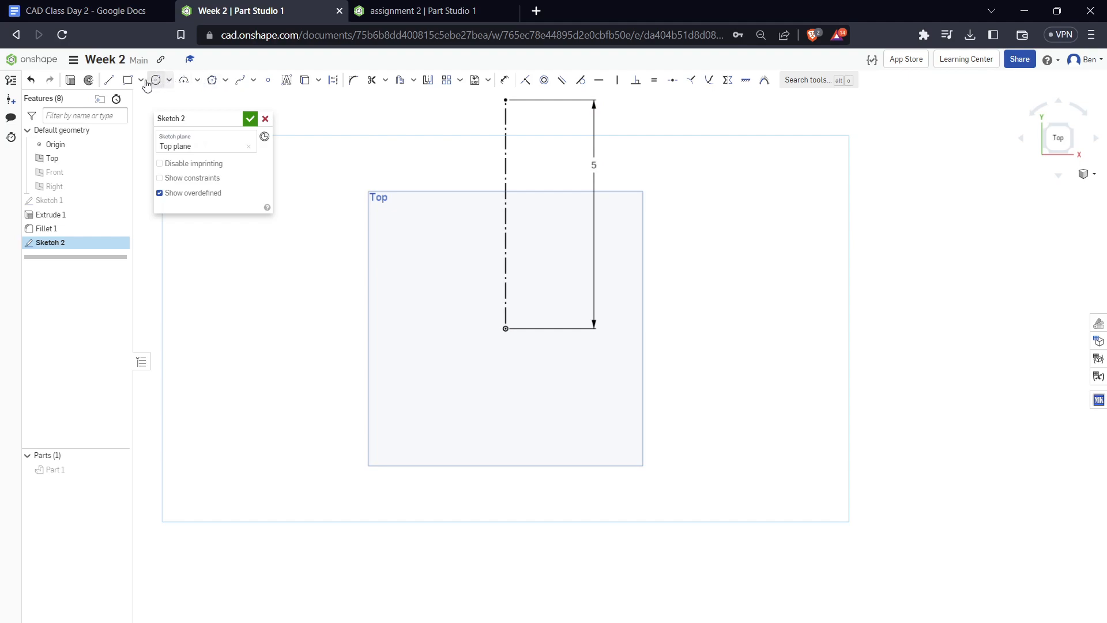
Sketch four connected lines from the origin out to one side and back onto the construction line, the first about 3.94 in long
left_click(109, 80)
left_click(506, 329)
left_click(662, 237)
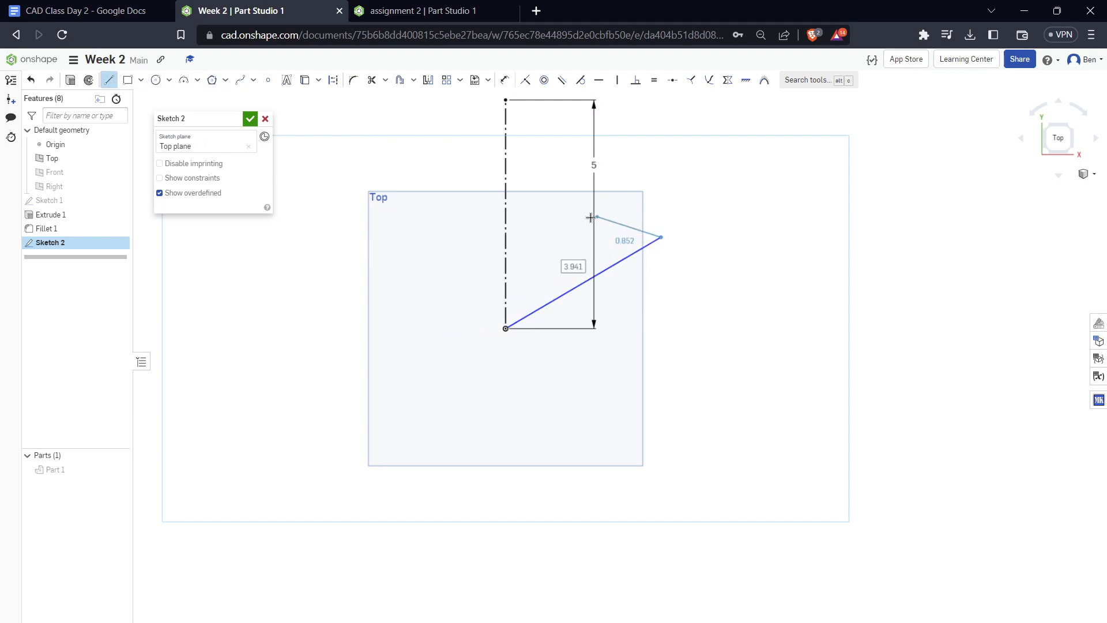
left_click(561, 204)
left_click(536, 125)
left_click(506, 145)
key("Escape")
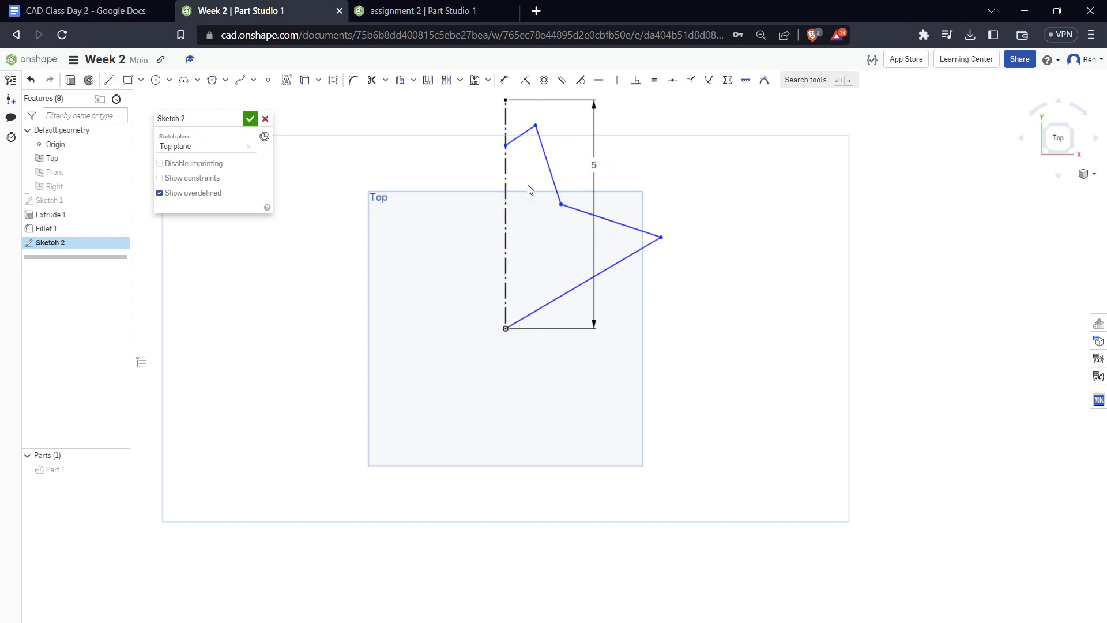
Close the profile with a line along the construction line down to the origin, and undo that closing line
key("l")
left_click(506, 146)
left_click(506, 329)
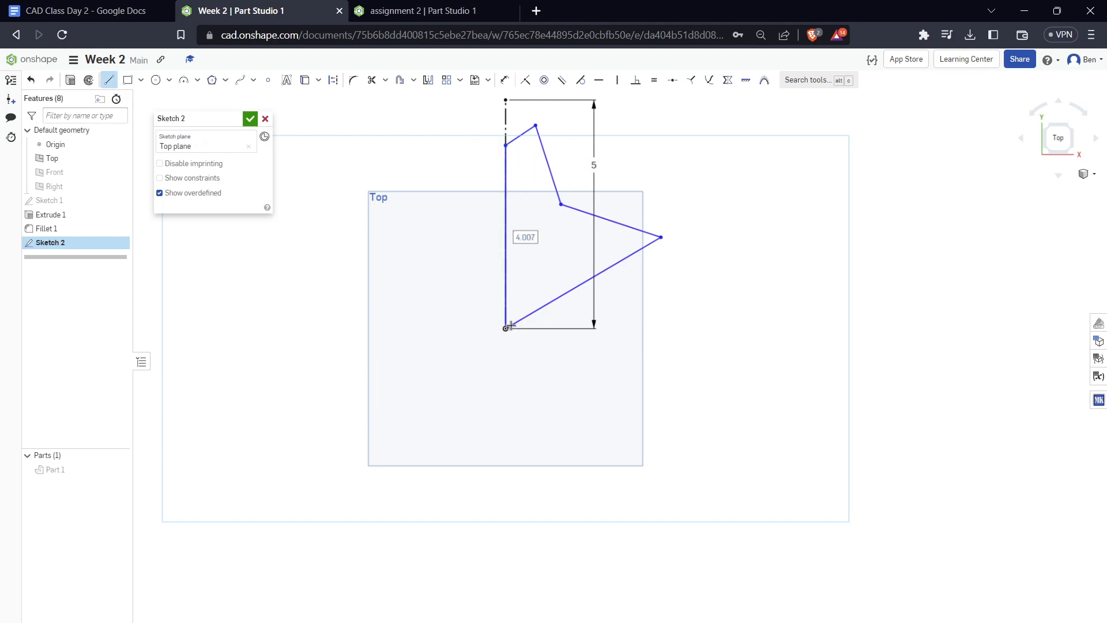
key("Escape")
middle_click_drag(680, 195, 658, 339)
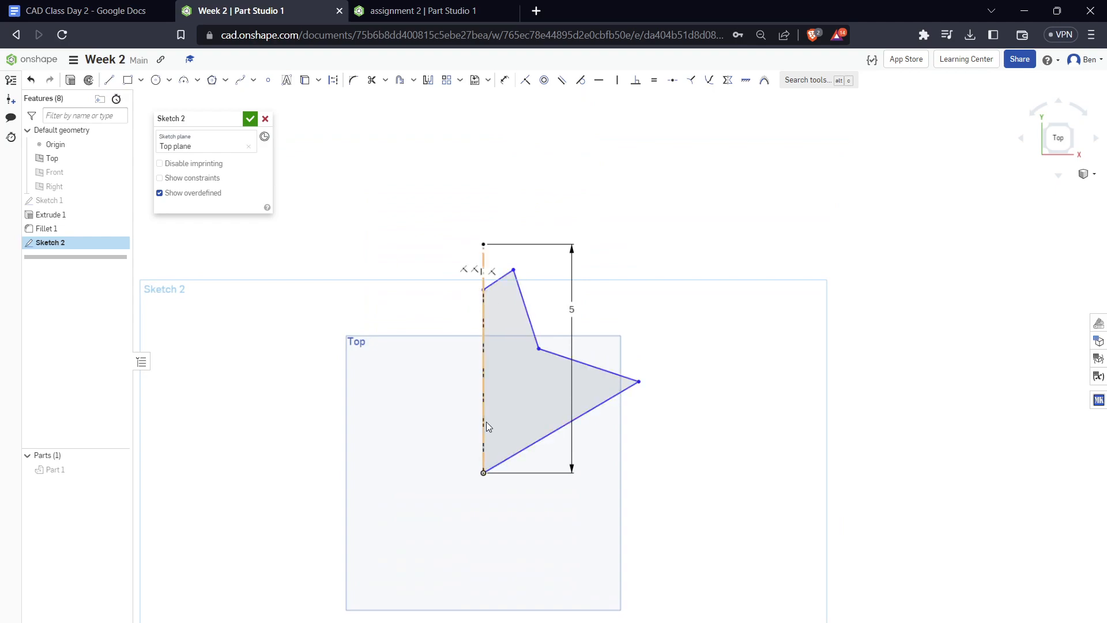
key("ctrl+z")
left_click(483, 316)
left_click(537, 391)
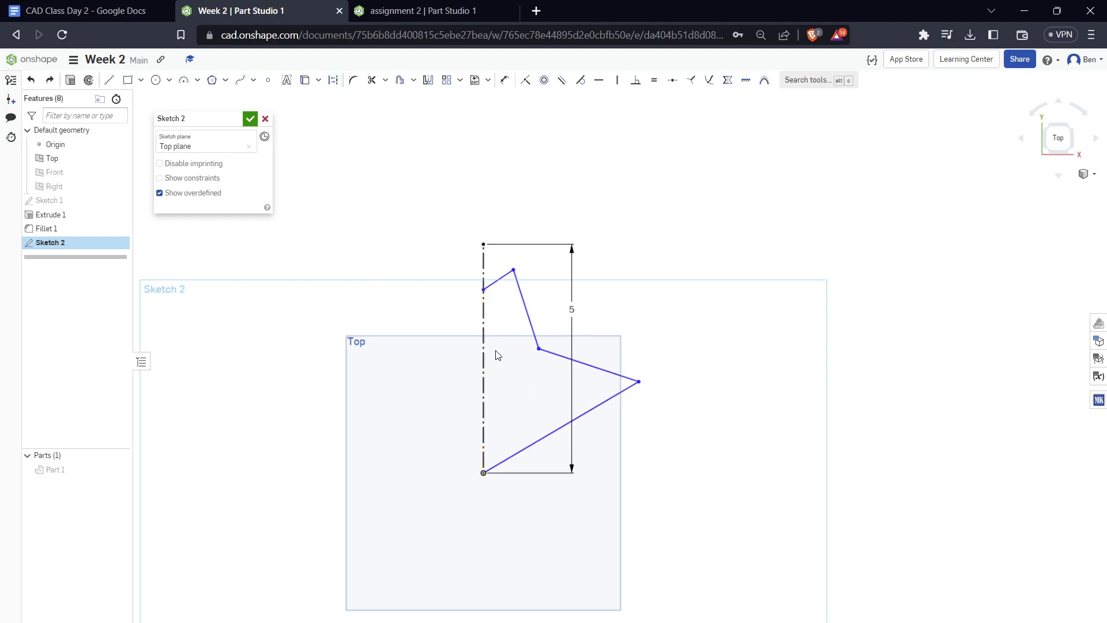
Draw a vertical line from the profile's upper end on the construction line to the origin, closing the region
key("l")
left_click(483, 290)
left_click(483, 472)
key("Escape")
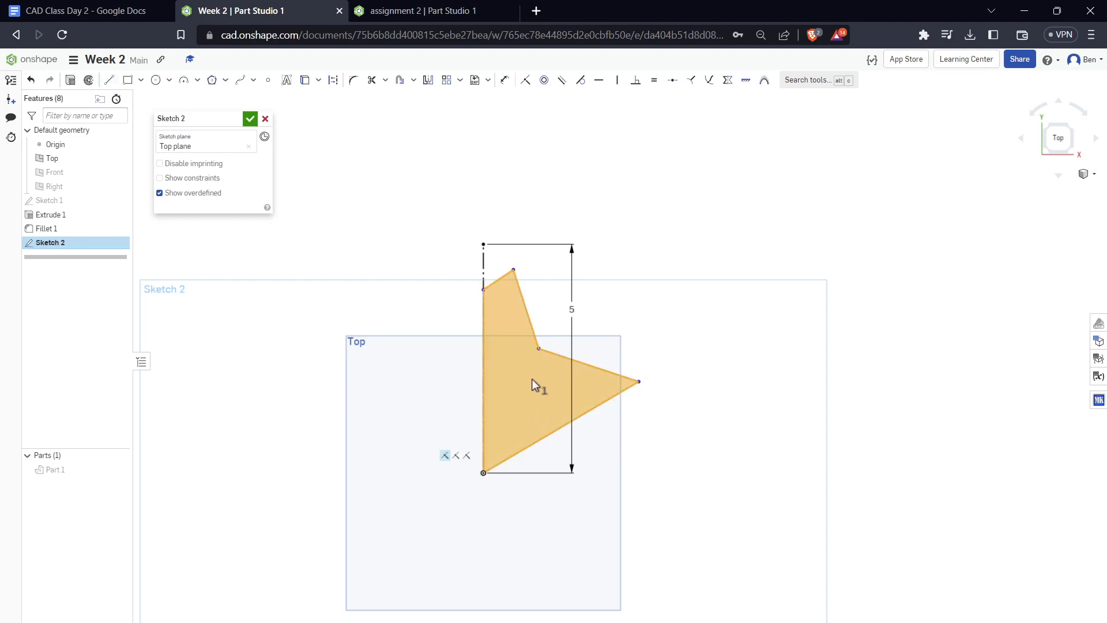
left_click(503, 362)
left_click(711, 289)
Inspect the closed profile at an angle and finish the sketch
middle_click_drag(628, 236, 629, 215)
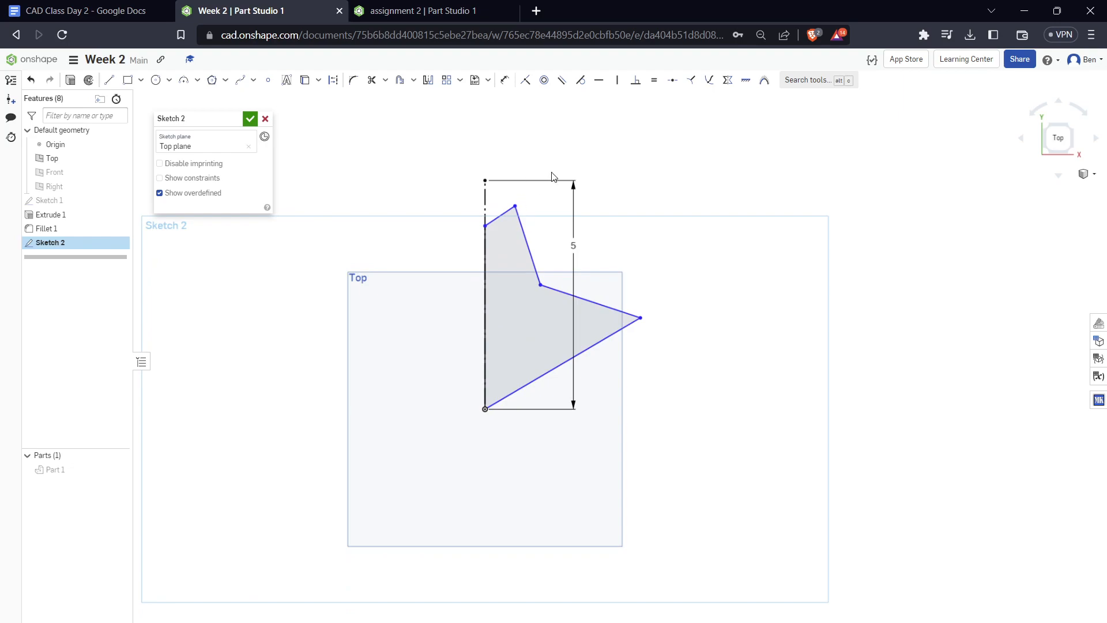
right_click_drag(554, 156, 567, 173)
mouse_move(652, 304)
right_mouse_down()
mouse_move(675, 296)
mouse_move(640, 289)
right_mouse_up()
mouse_move(659, 231)
right_mouse_down()
mouse_move(682, 206)
mouse_move(671, 254)
right_mouse_up()
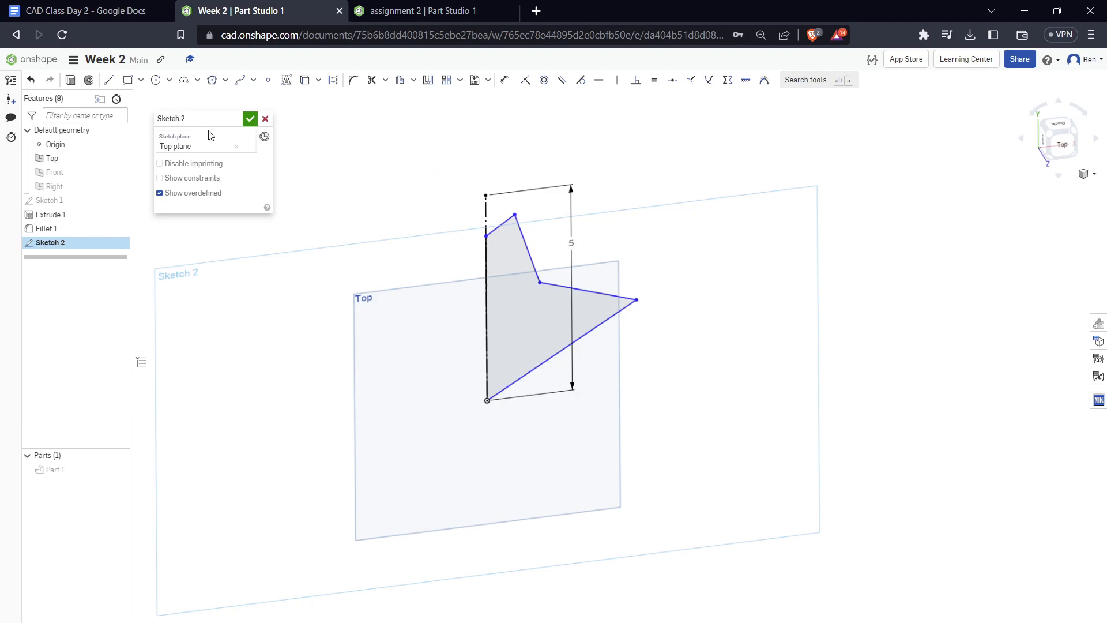
left_click(249, 119)
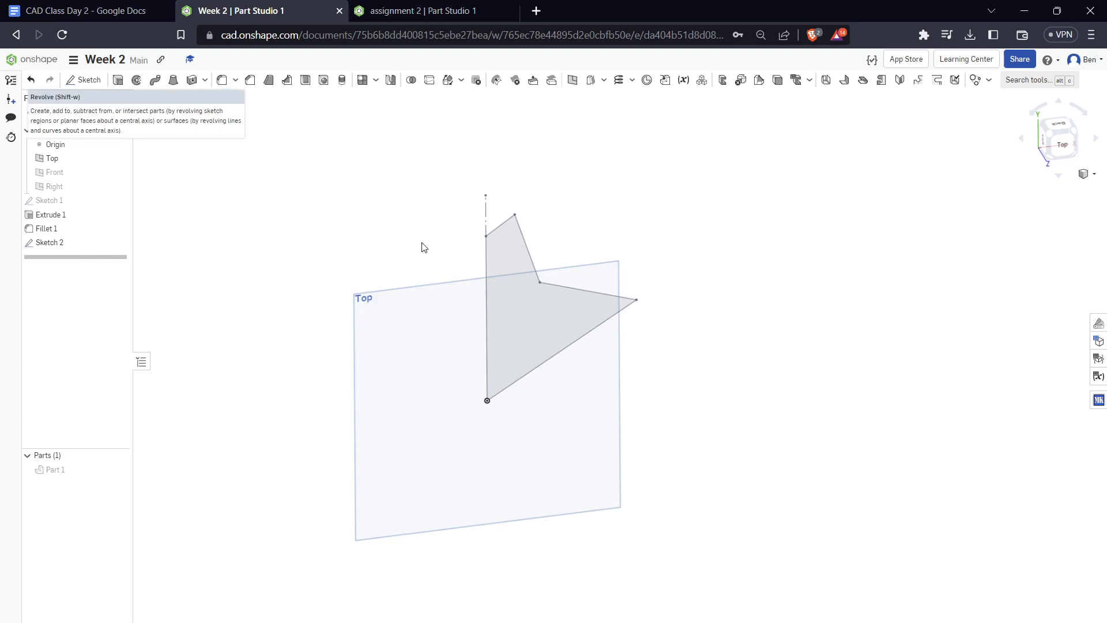
Hide the Top plane, leaving the profile region unselected
left_click(537, 329)
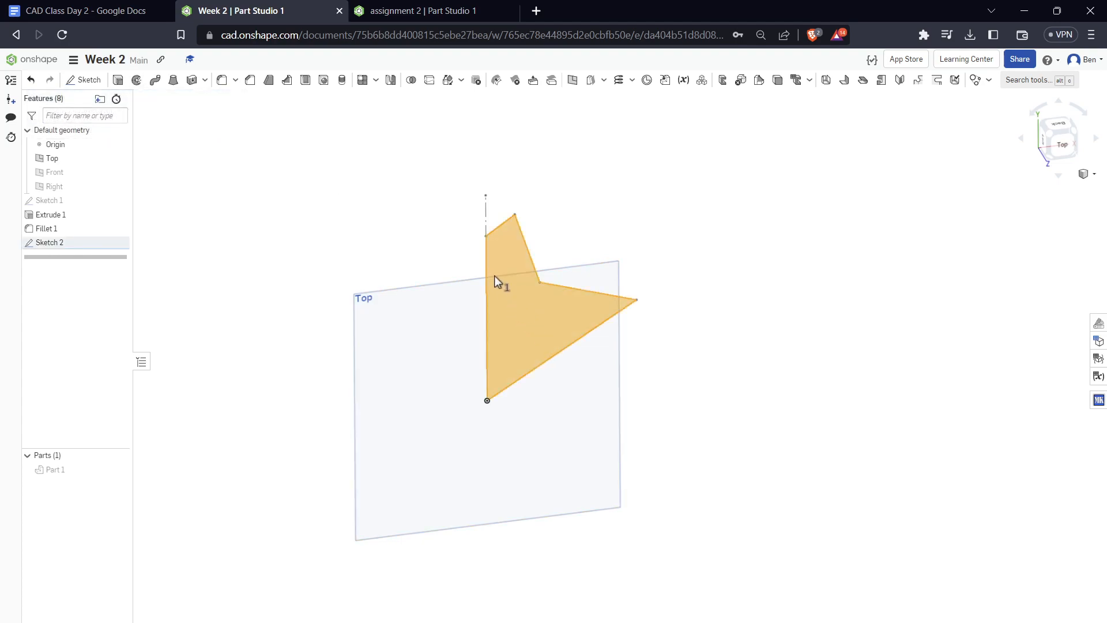
left_click(443, 221)
left_click(119, 158)
Start a full solid Revolve of the Sketch 2 region around the construction line and inspect the preview
left_click(136, 80)
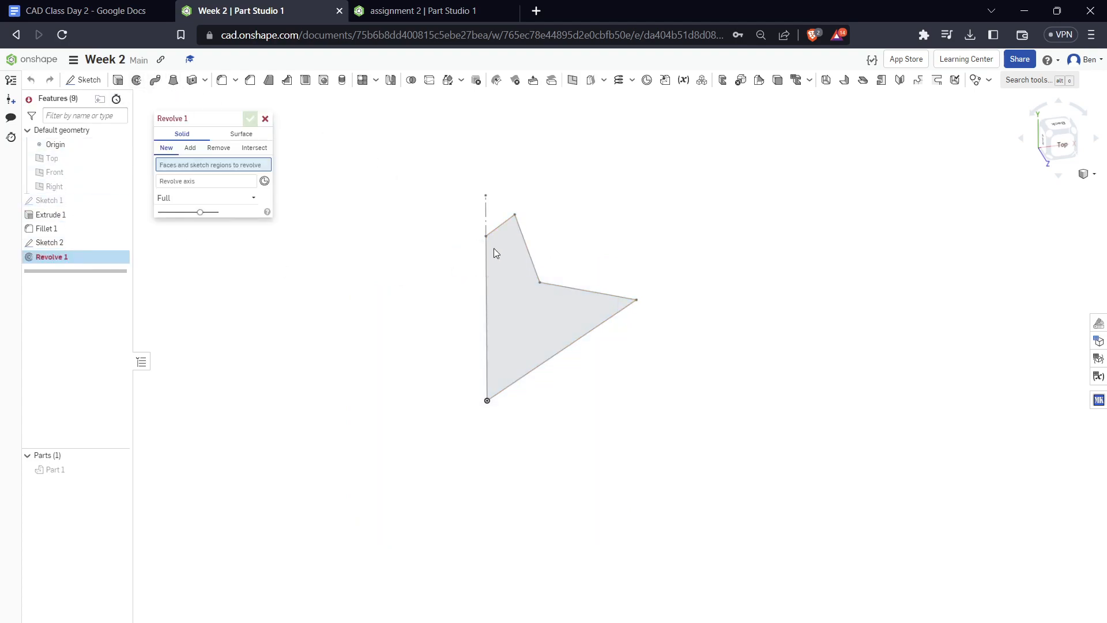
left_click(547, 322)
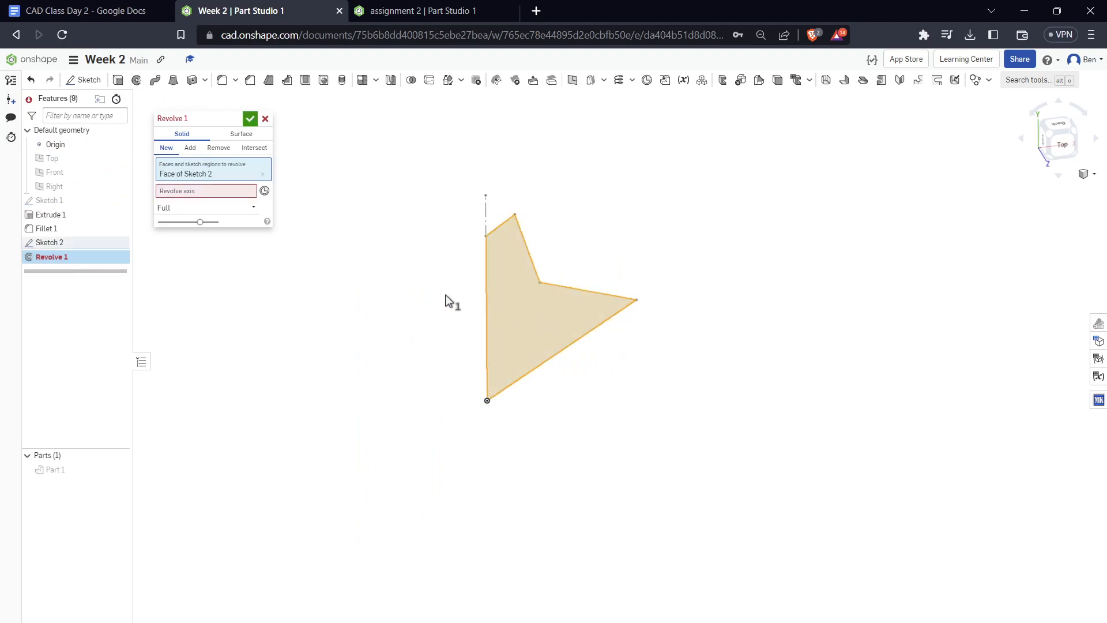
left_click(192, 195)
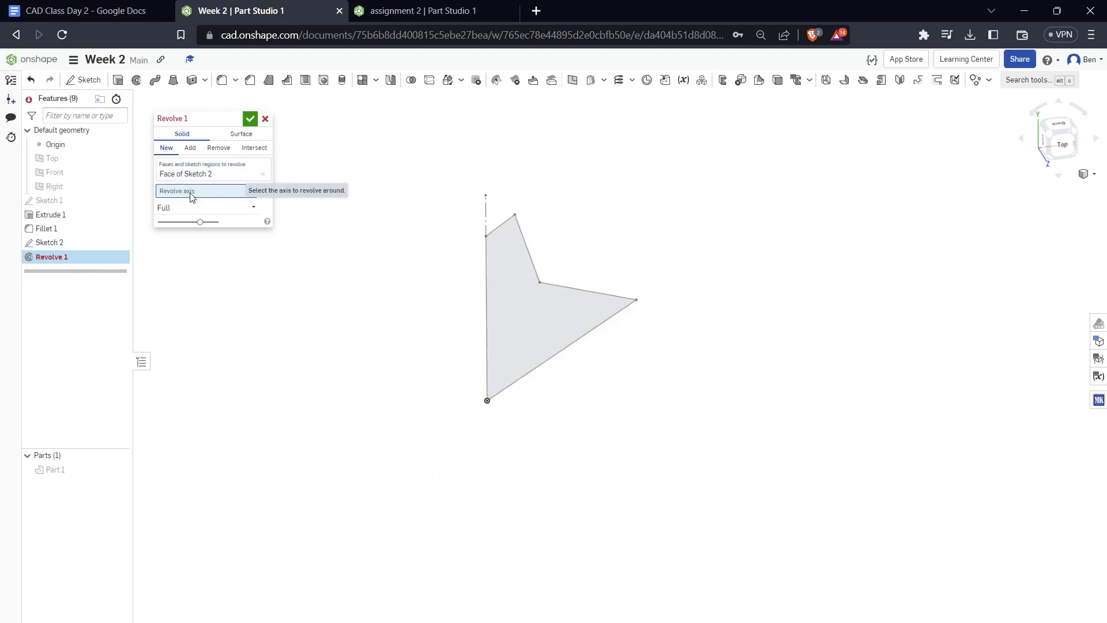
left_click(487, 223)
mouse_move(571, 193)
right_mouse_down()
mouse_move(576, 168)
mouse_move(569, 219)
right_mouse_up()
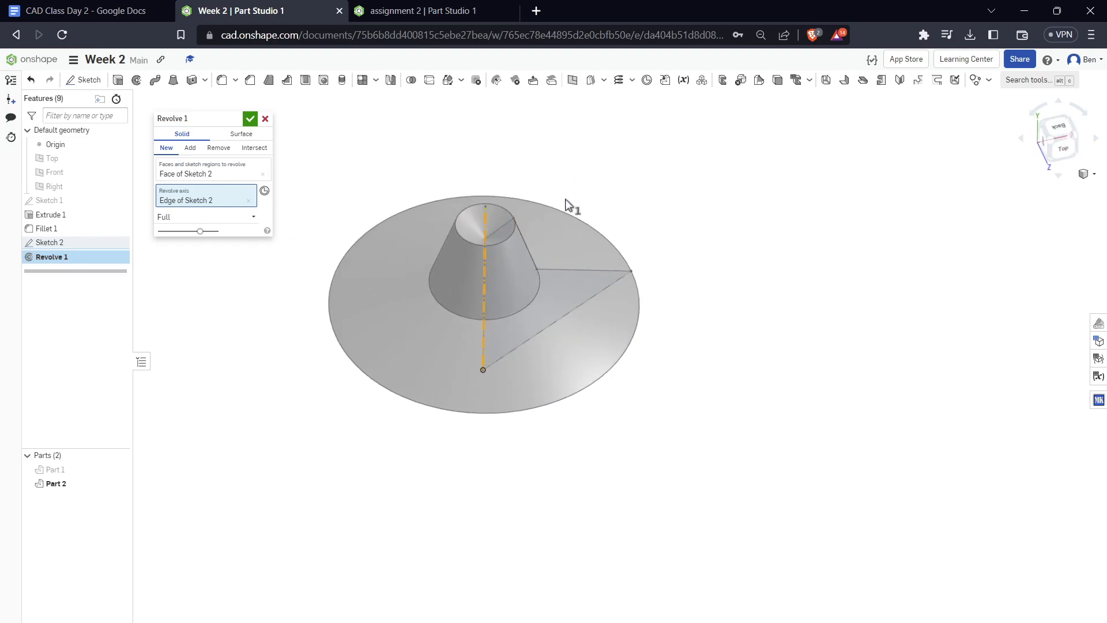
right_click_drag(629, 398, 631, 339)
right_click_drag(388, 355, 385, 387)
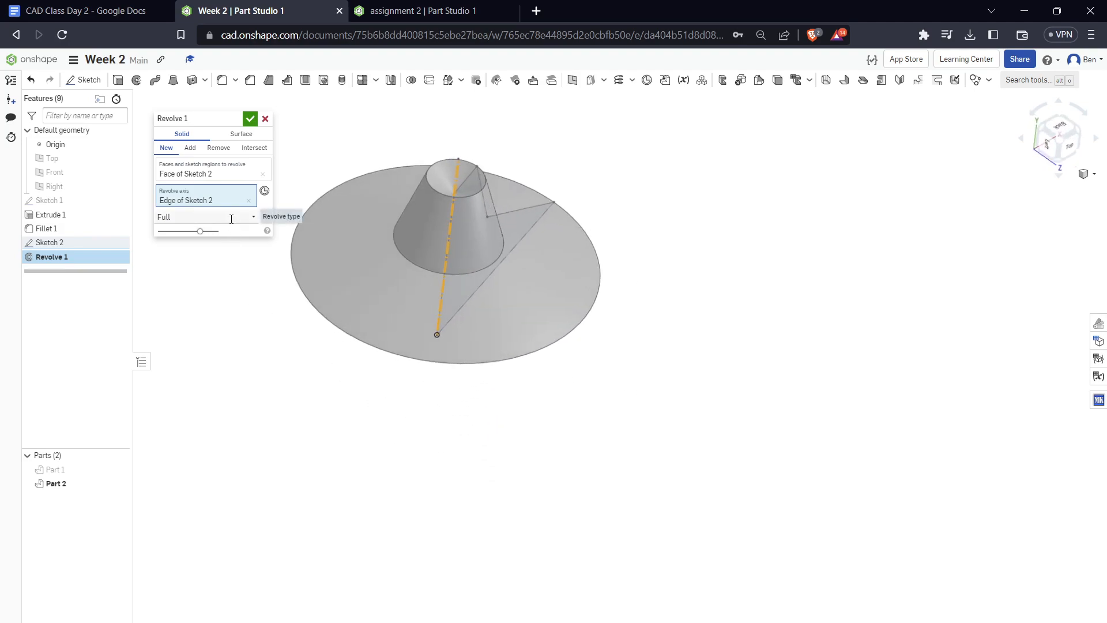
Change the revolve type to One direction, try different angles and set the revolve angle to 180 deg
left_click(232, 218)
left_click(266, 214)
left_click(249, 219)
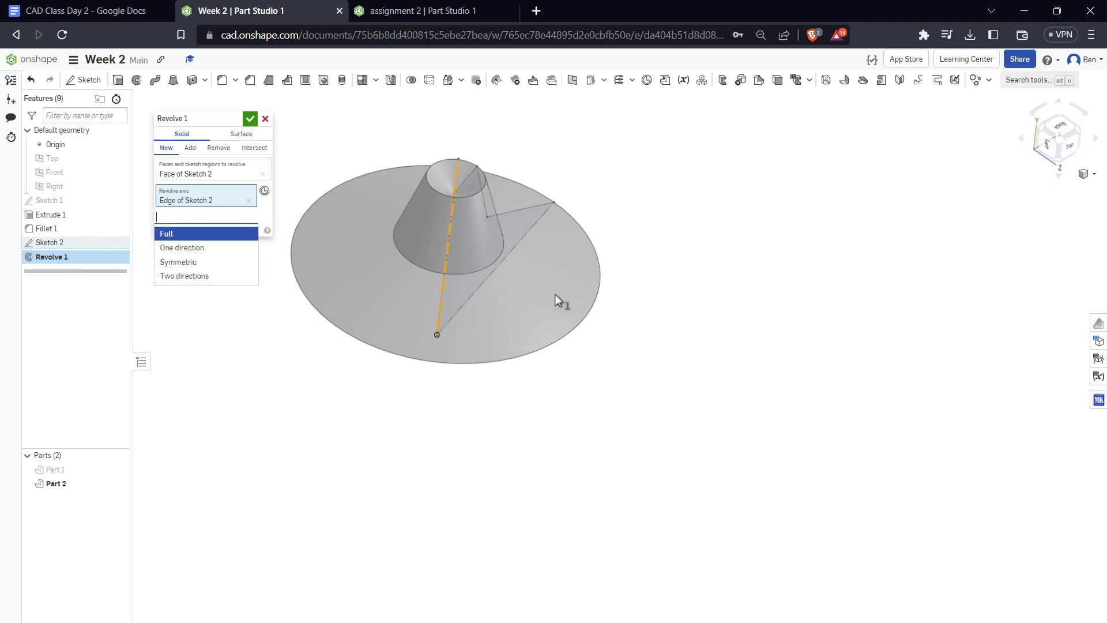
left_click(196, 248)
right_click_drag(496, 248, 427, 281)
left_click_drag(430, 241, 560, 242)
type("180")
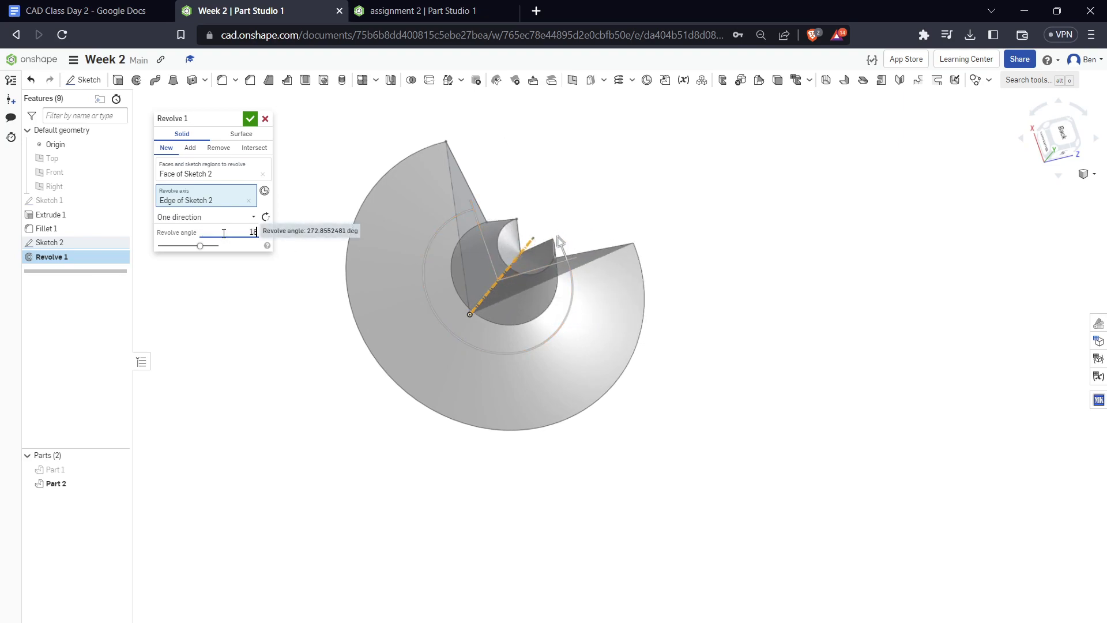
key("Return")
right_click_drag(608, 370, 583, 288)
Try the Symmetric revolve type with a narrower angle, return to Full and cancel the Revolve
left_click(245, 220)
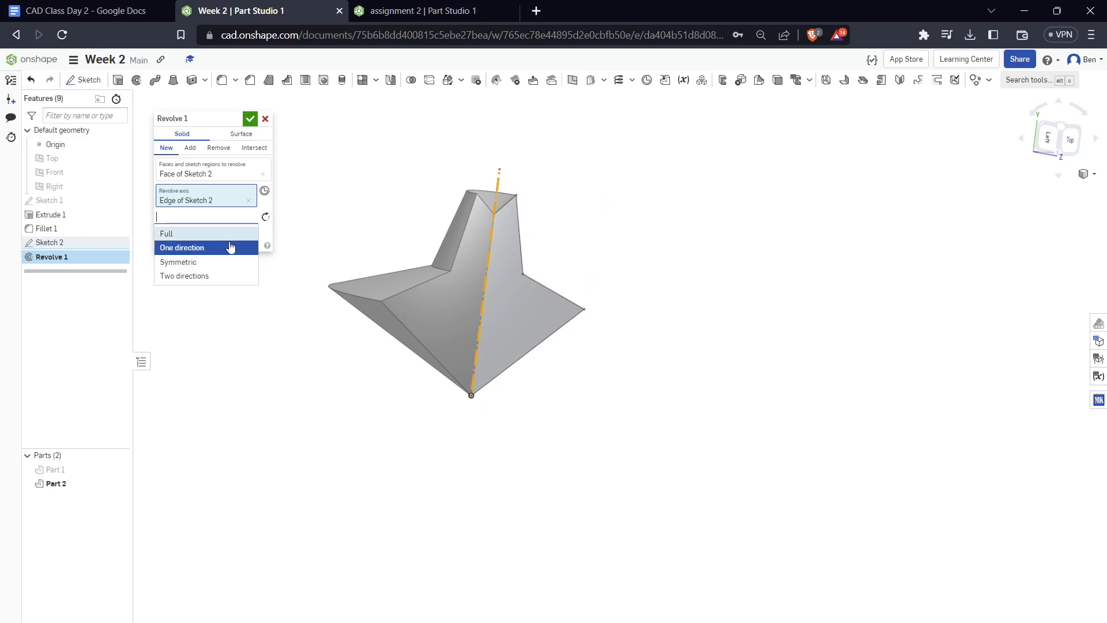
left_click(218, 259)
right_click_drag(673, 239, 672, 277)
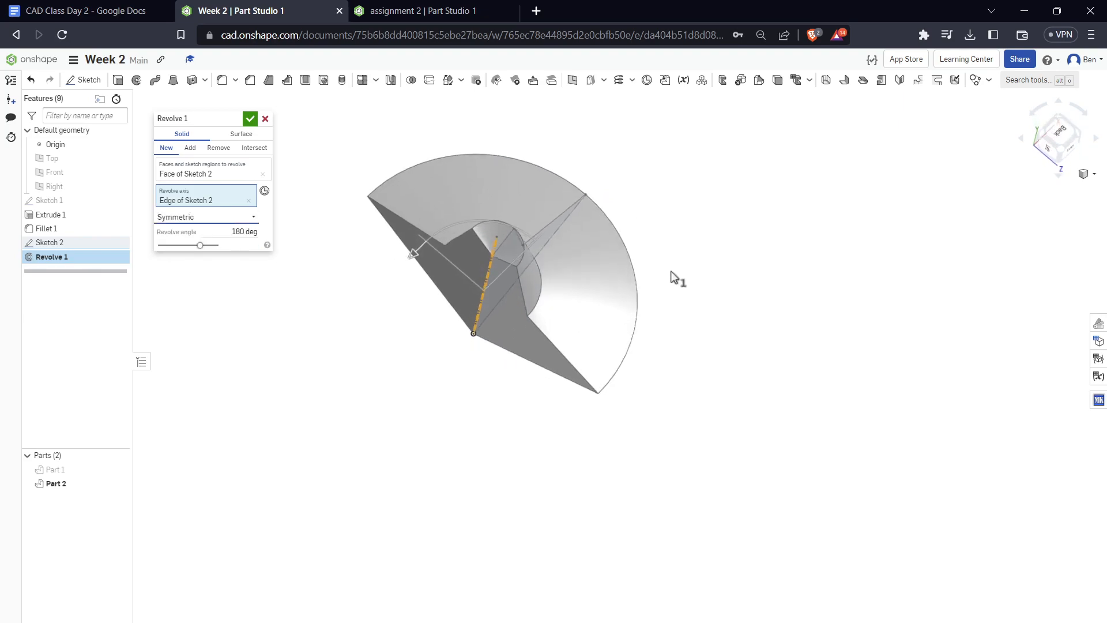
left_click_drag(413, 249, 493, 217)
left_click(228, 218)
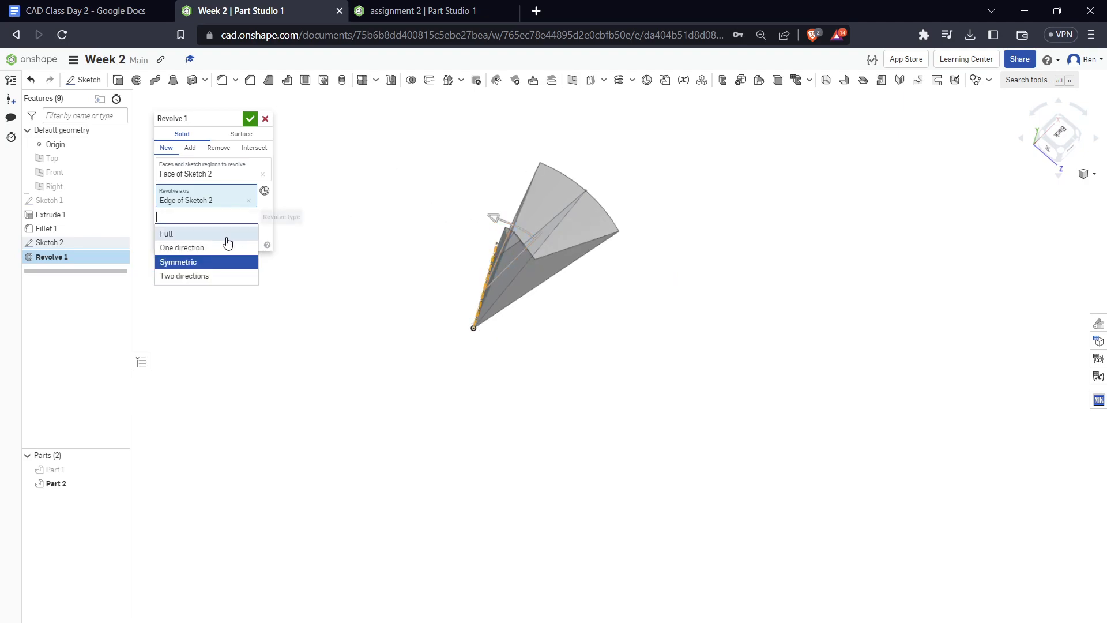
left_click(227, 235)
left_click(265, 119)
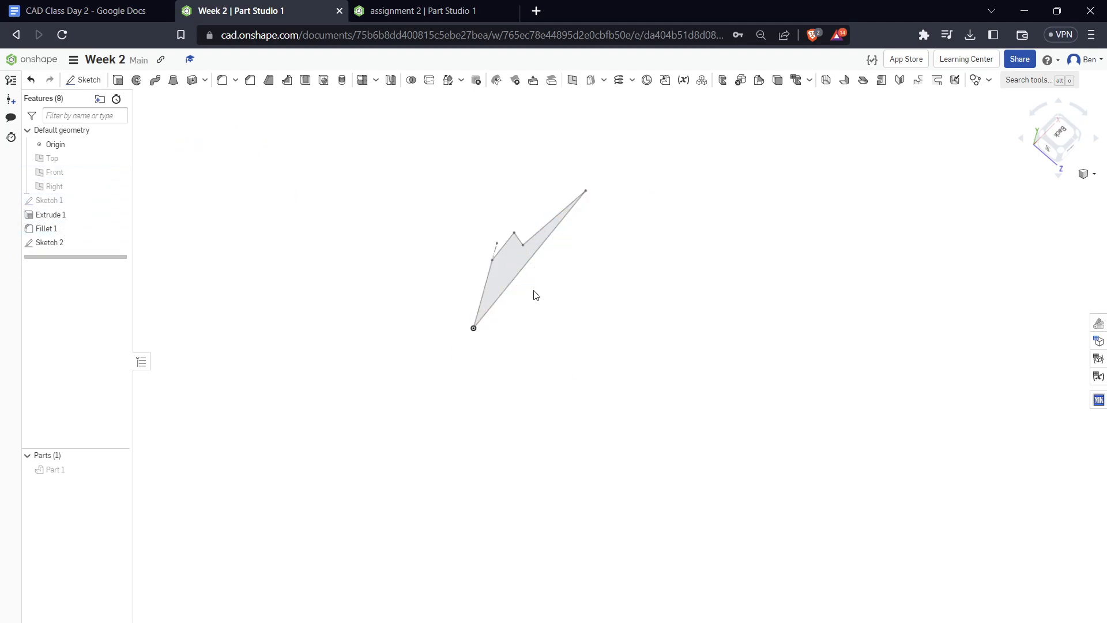
Revolve the Sketch 2 region fully around the construction line as a new solid part
right_click_drag(557, 325, 558, 302)
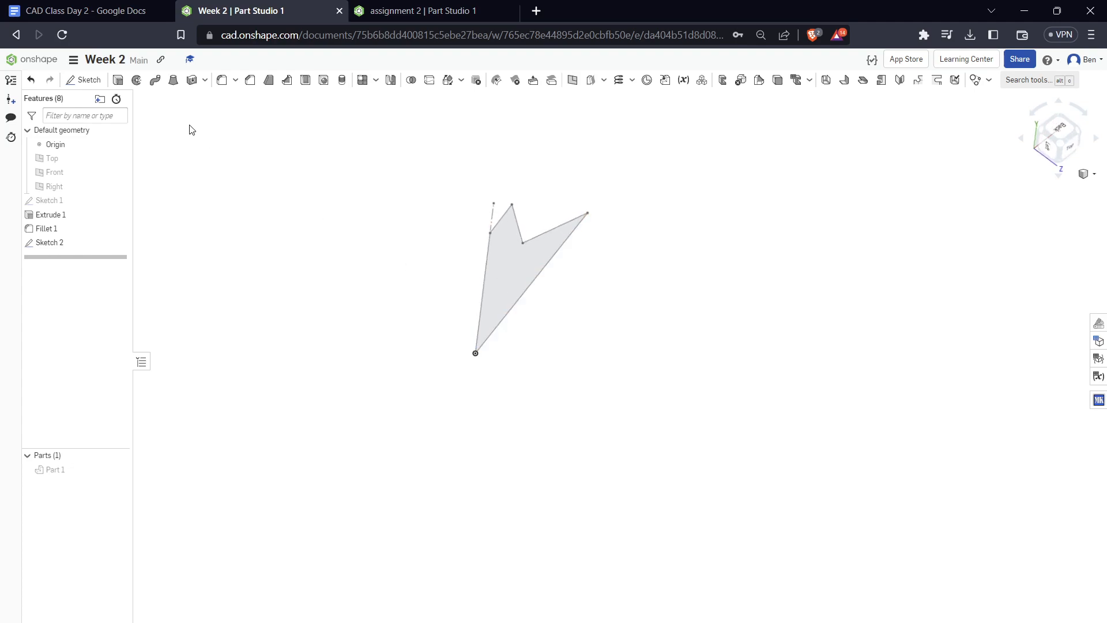
left_click(137, 81)
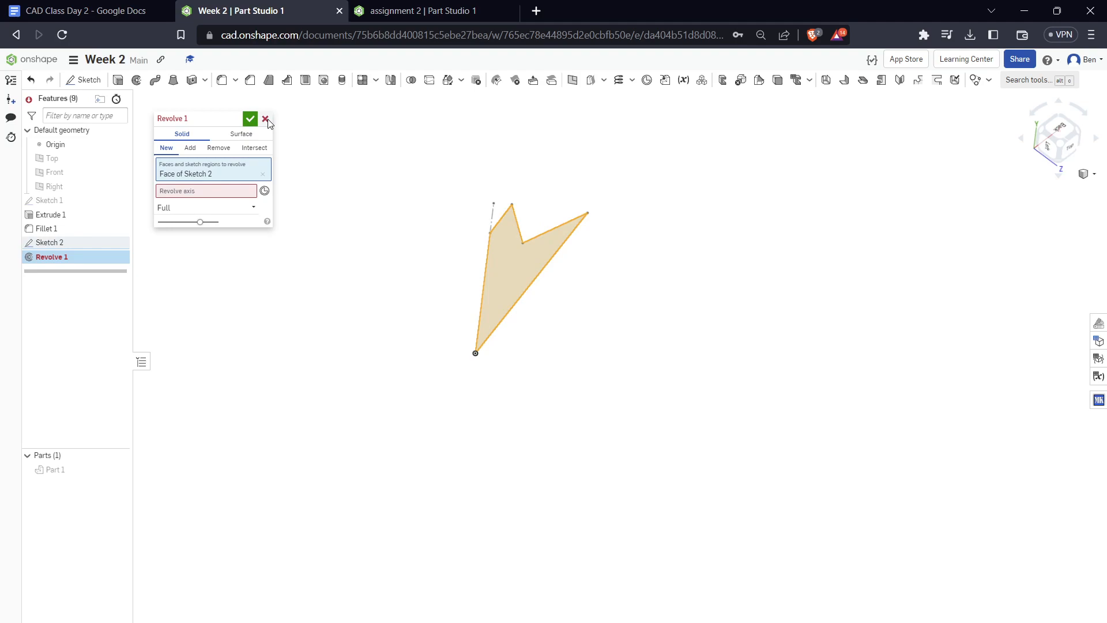
left_click(227, 191)
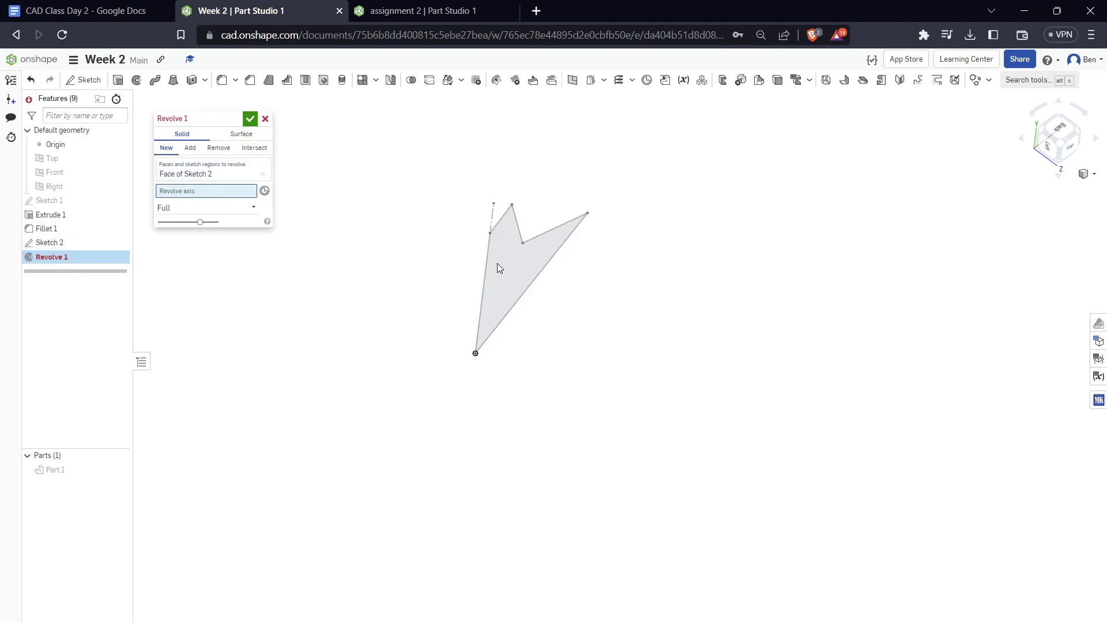
left_click(492, 217)
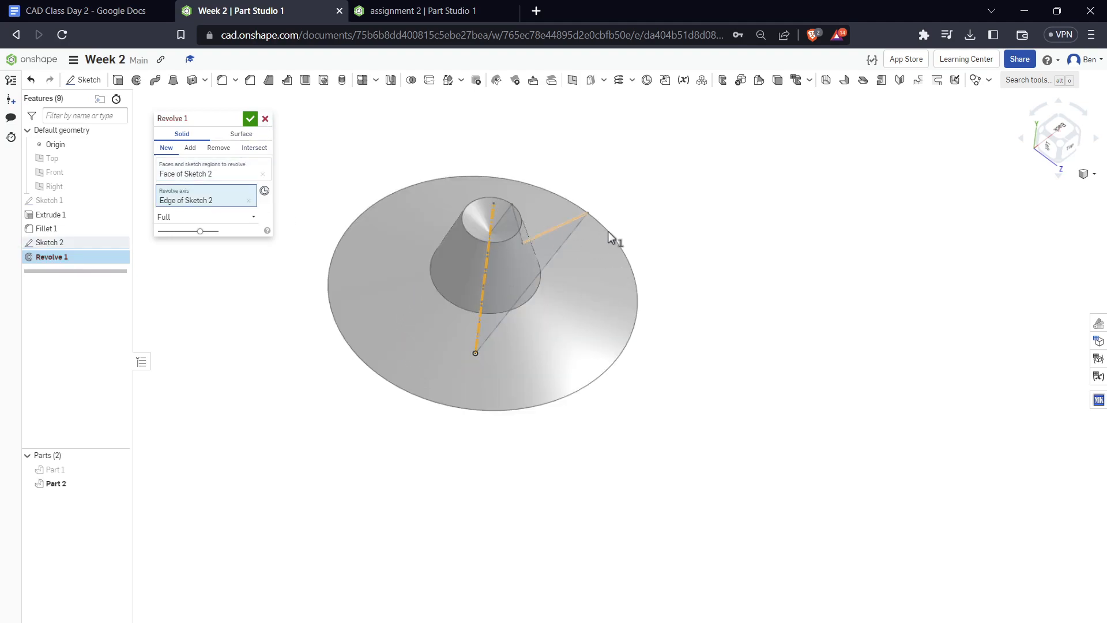
right_click_drag(601, 227, 563, 266)
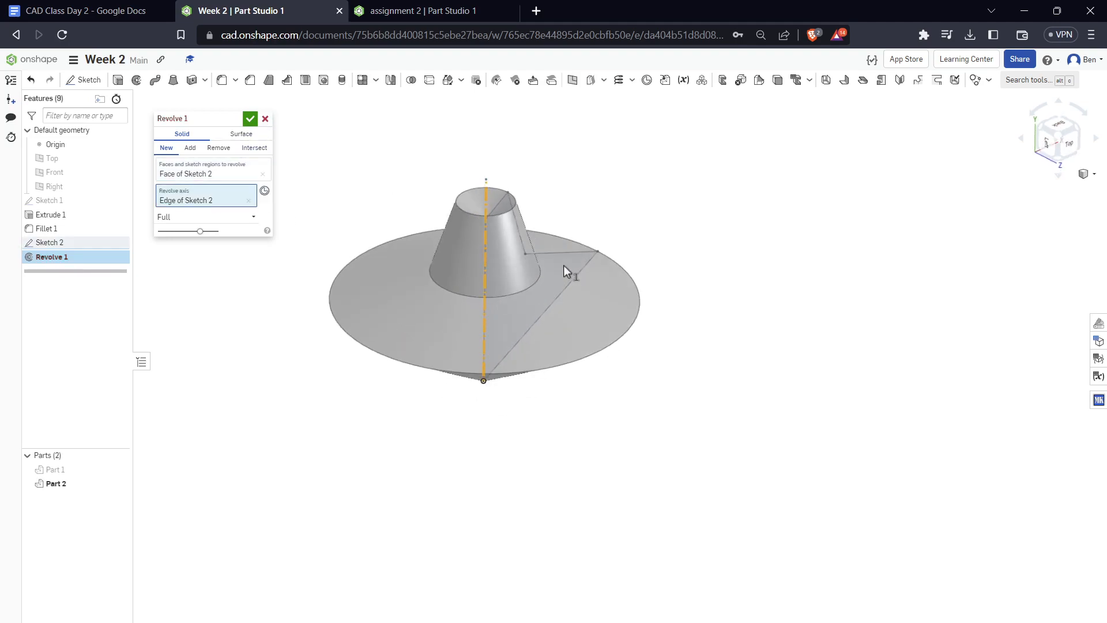
left_click(250, 118)
right_click_drag(578, 258, 609, 233)
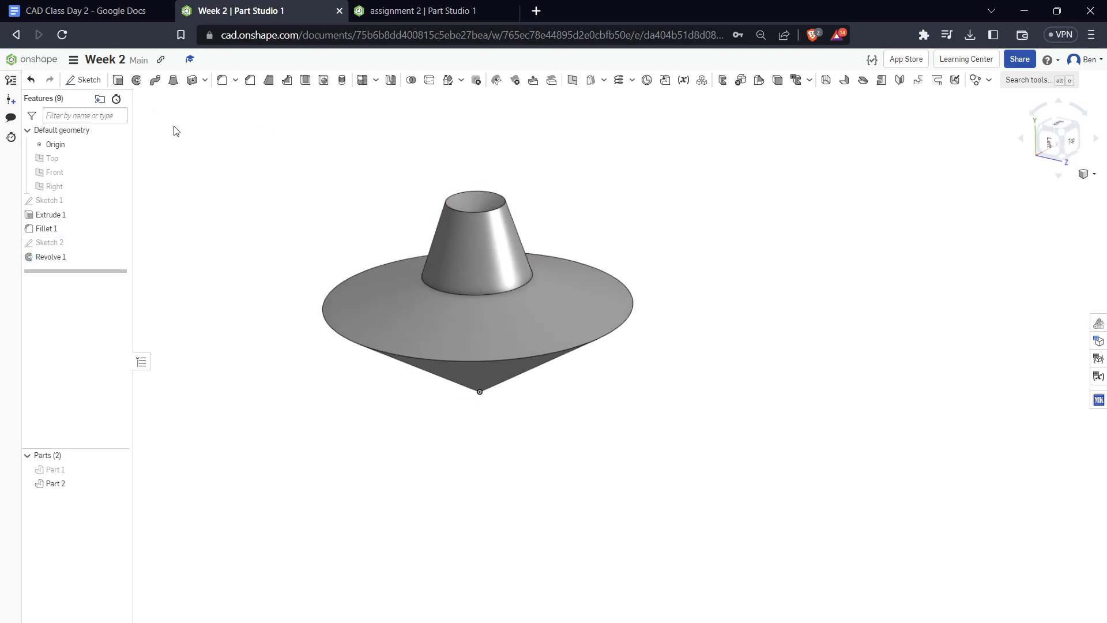
Fillet the outer rim edge of the revolved part with a 0.125 in radius and inspect the rounded rim
left_click(459, 362)
right_click_drag(684, 346, 701, 321)
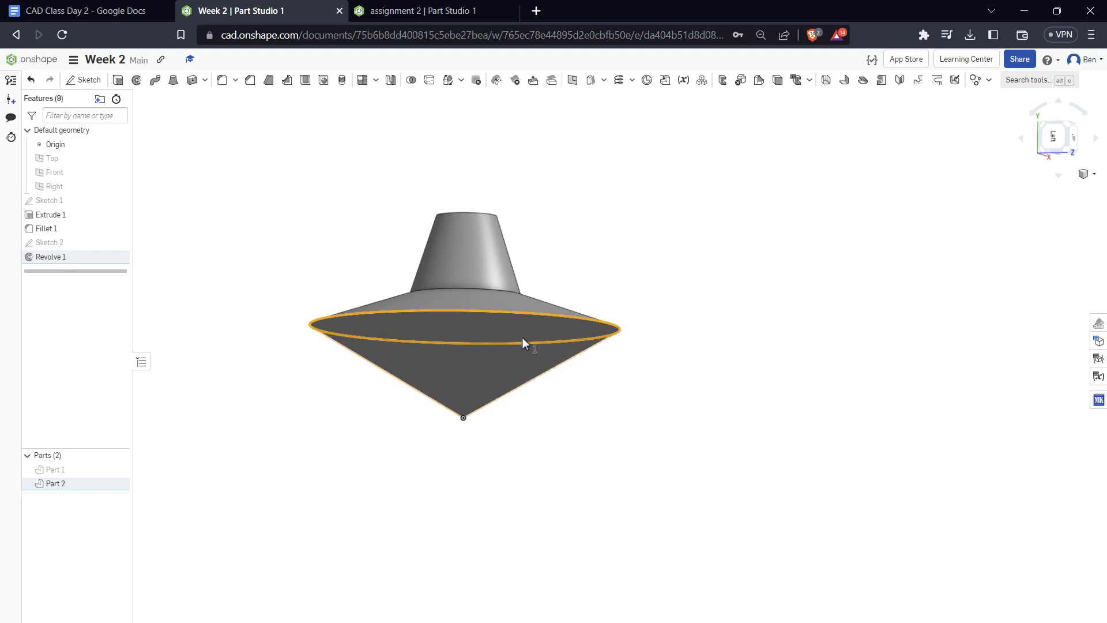
right_click_drag(702, 341, 681, 320)
left_click(256, 167)
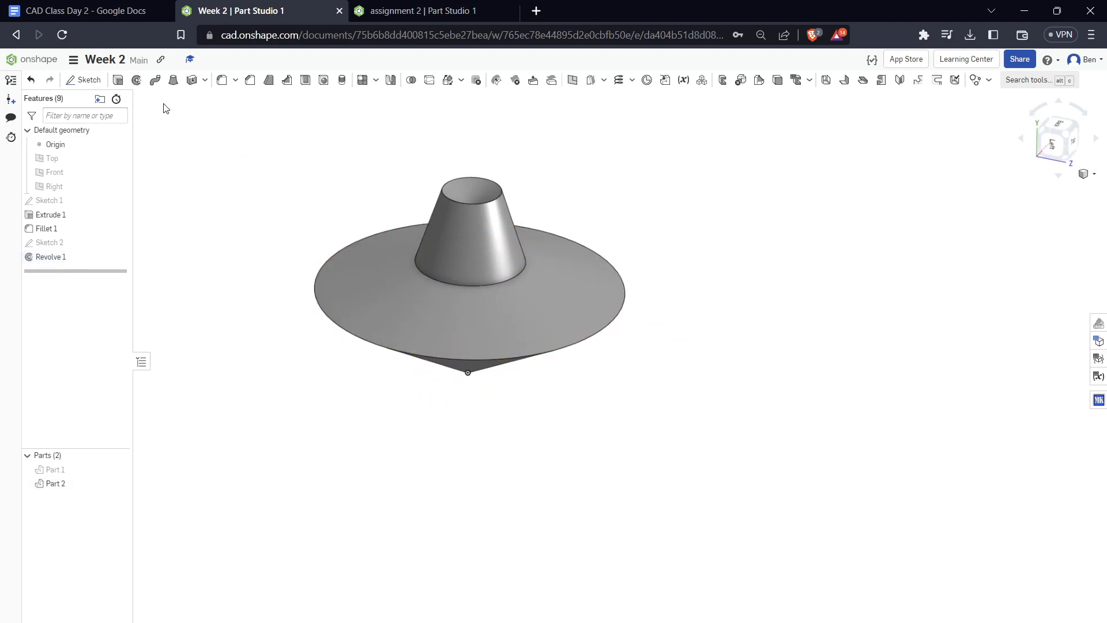
left_click(218, 85)
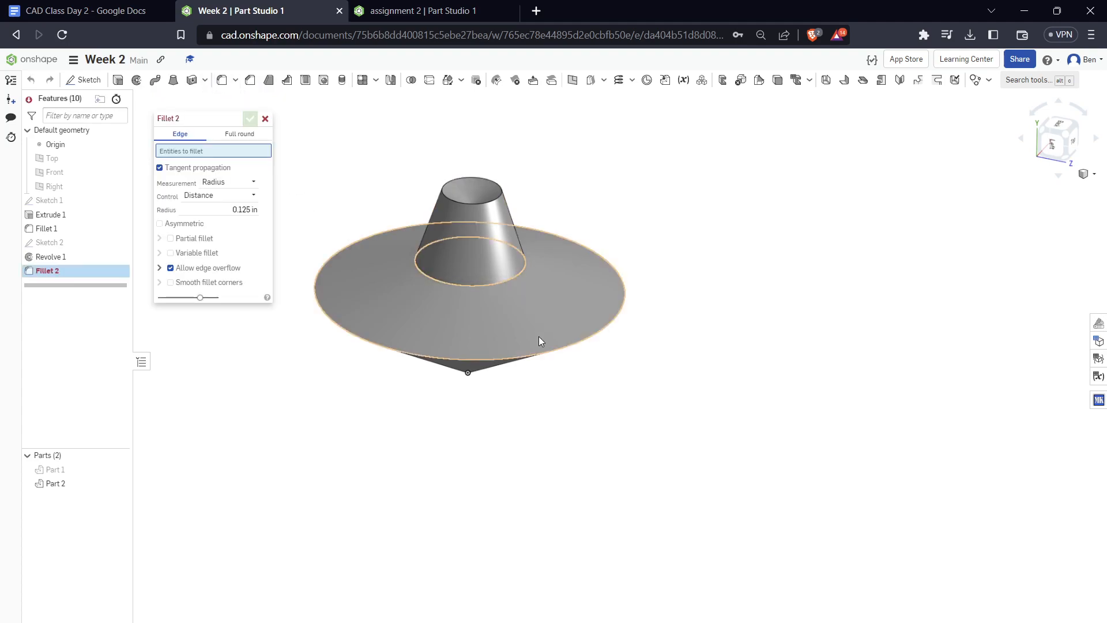
left_click(530, 358)
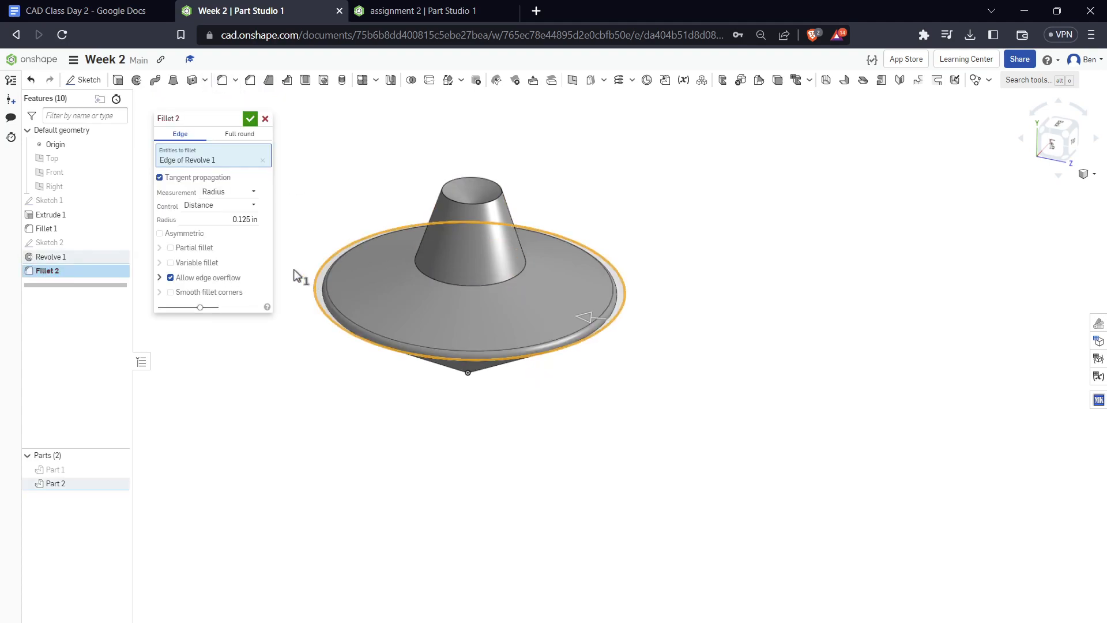
left_click(250, 118)
right_click_drag(635, 364, 654, 340)
scroll(615, 322, "up", 3)
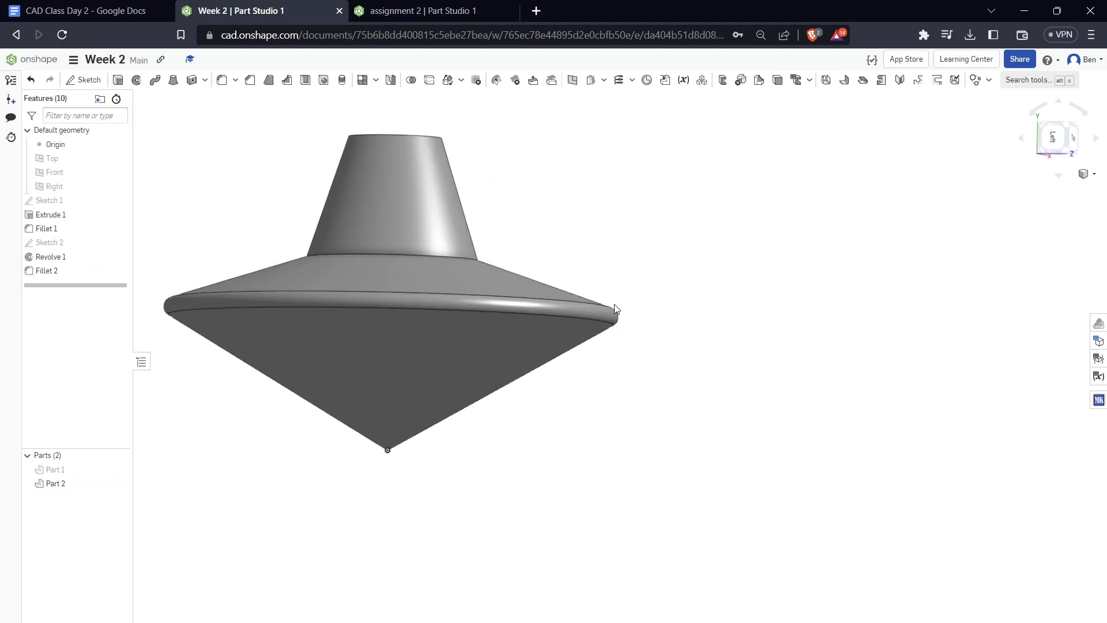